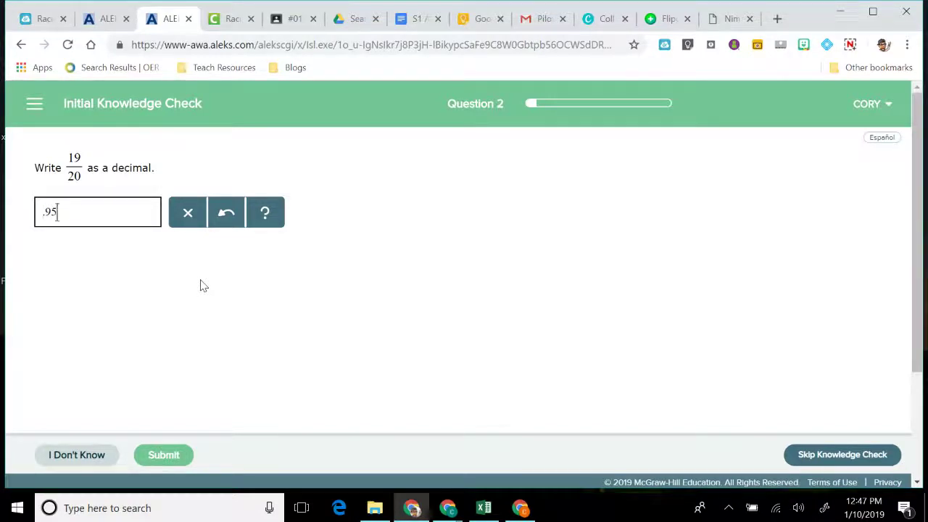
Submit the decimal answer .95 and answer question 3 with the multiples 28, 35 and 42, submitting it as well.
left_click(182, 463)
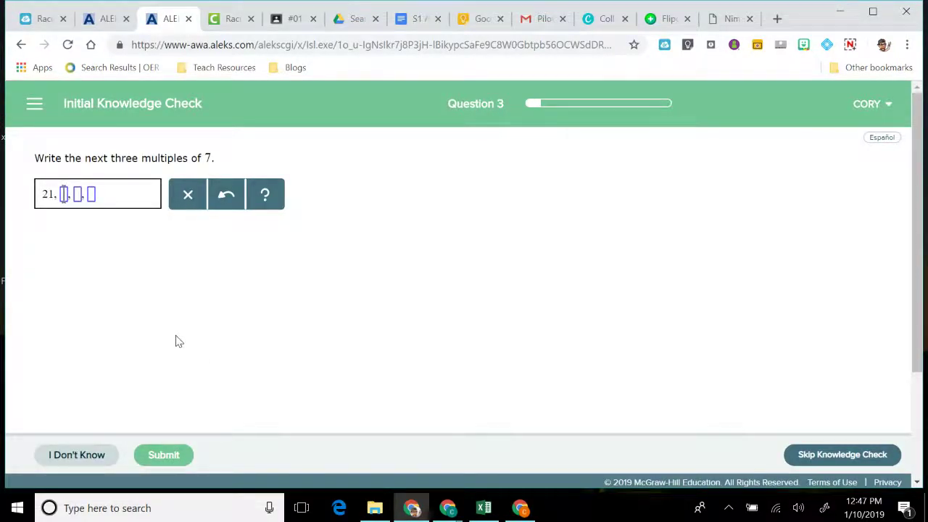
type("28,")
key("Right")
type("35")
key("Right")
type("42")
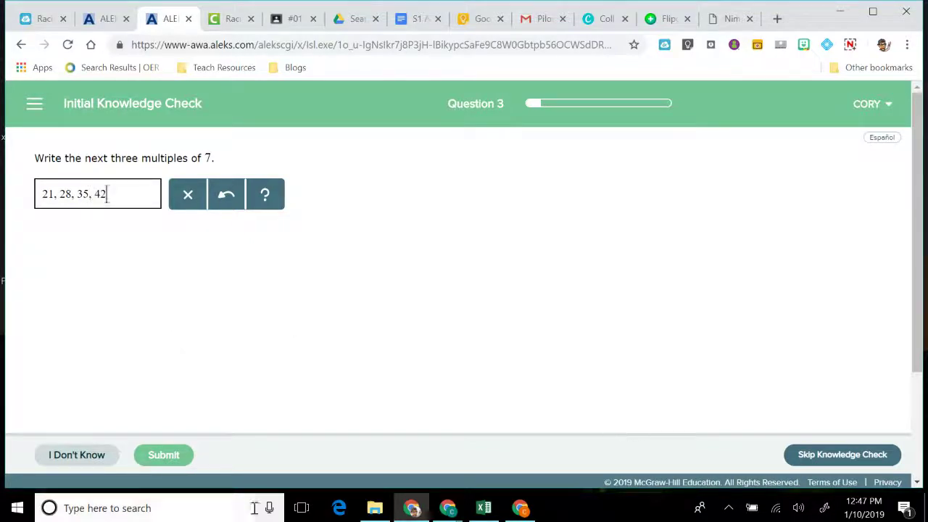
left_click(170, 453)
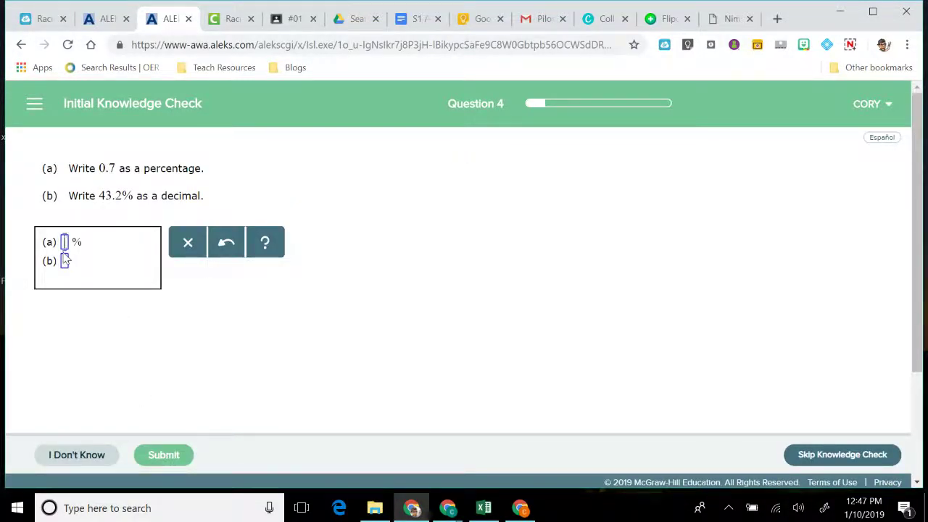
Answer question 4 with 70% and .432 and question 5 with 4u-15, submitting each answer.
type("70")
left_click(65, 262)
type(".432")
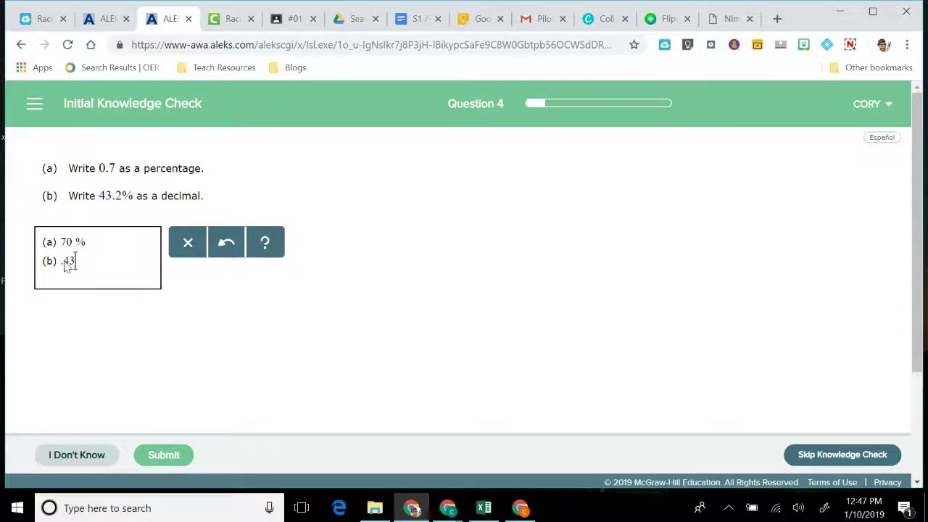
left_click(168, 461)
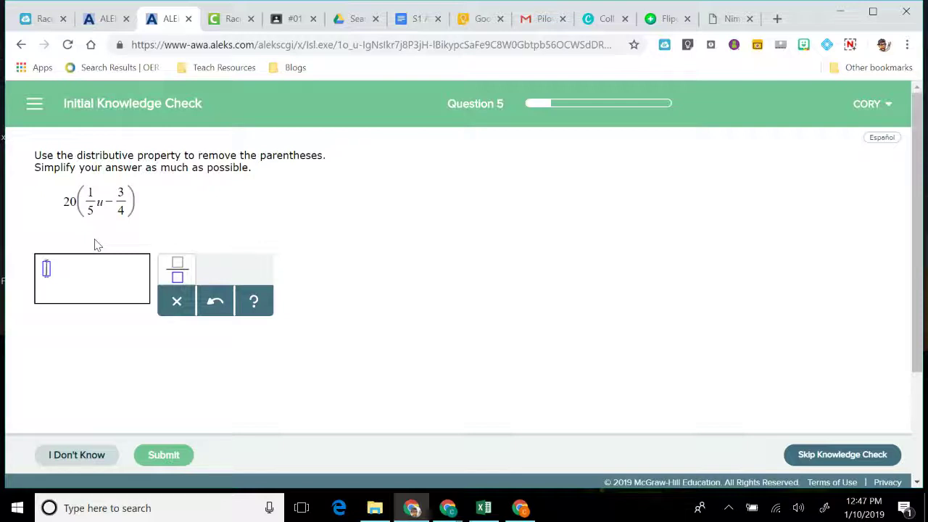
type("4u-15")
left_click(162, 455)
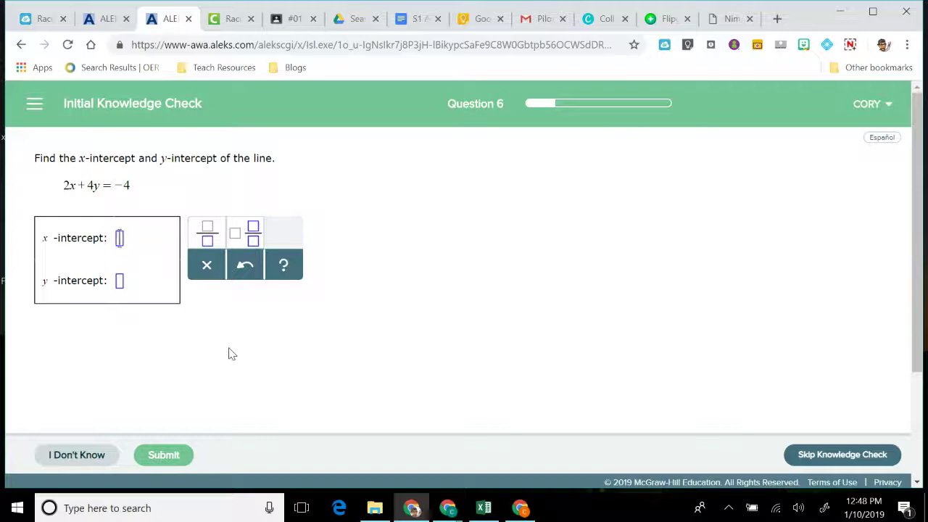
Answer the intercept question with 2 for x and -1 for y, re-enter the x-intercept, and submit.
type("2")
key("Tab")
type("-1")
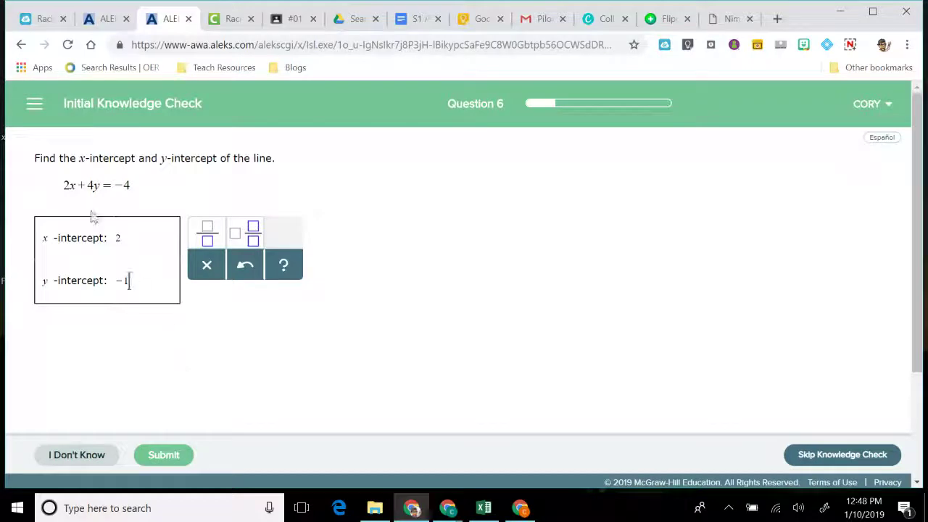
left_click(119, 237)
key("BackSpace")
type("2")
left_click(153, 454)
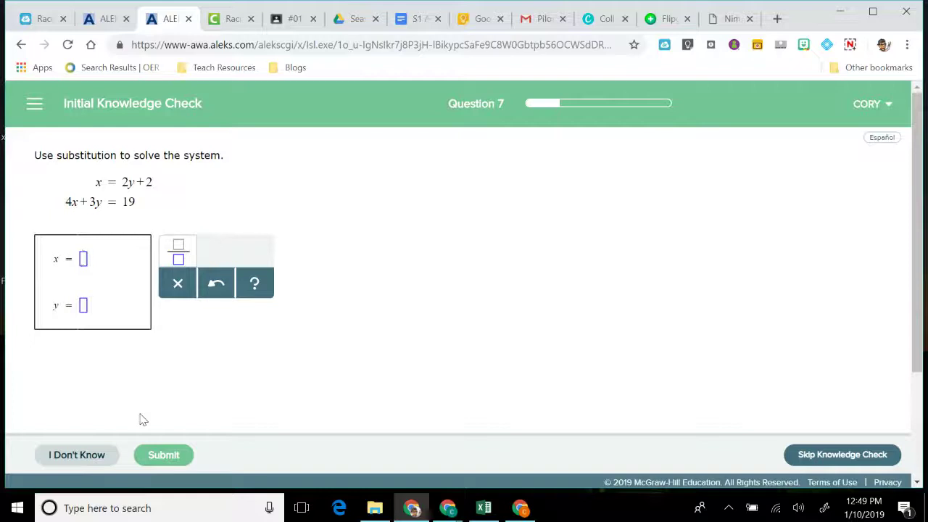
Answer the substitution system with y = 1 and x = 4, and submit it.
left_click(83, 305)
type("1")
type("4")
left_click(166, 458)
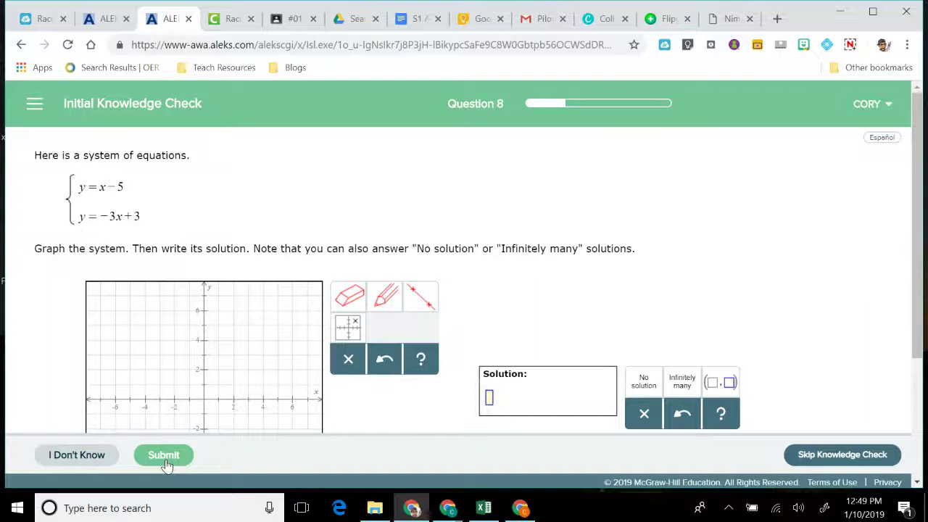
Graph y = x - 5 by plotting (0, -5), (1, -4) and (2, -3) and placing a line through them.
scroll(167, 466, "down", 1)
scroll(166, 466, "up", 1)
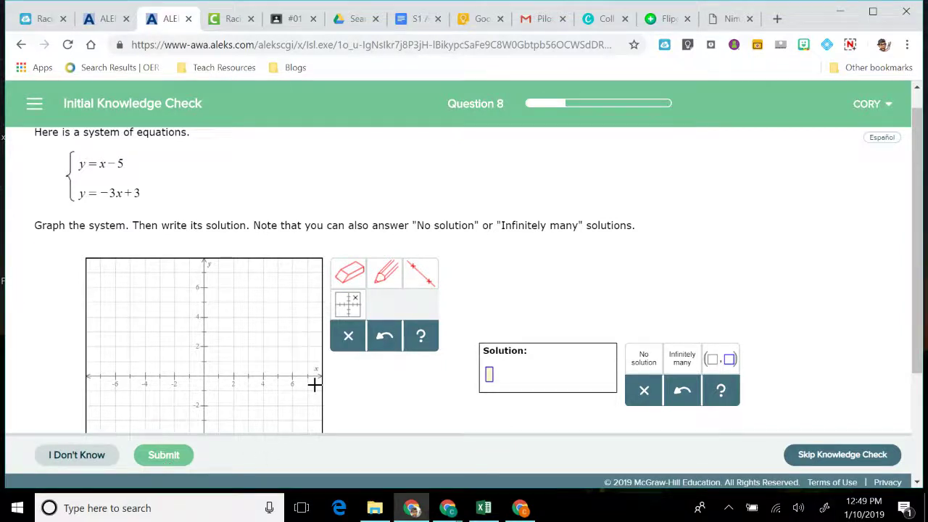
left_click(376, 289)
scroll(211, 389, "down", 1)
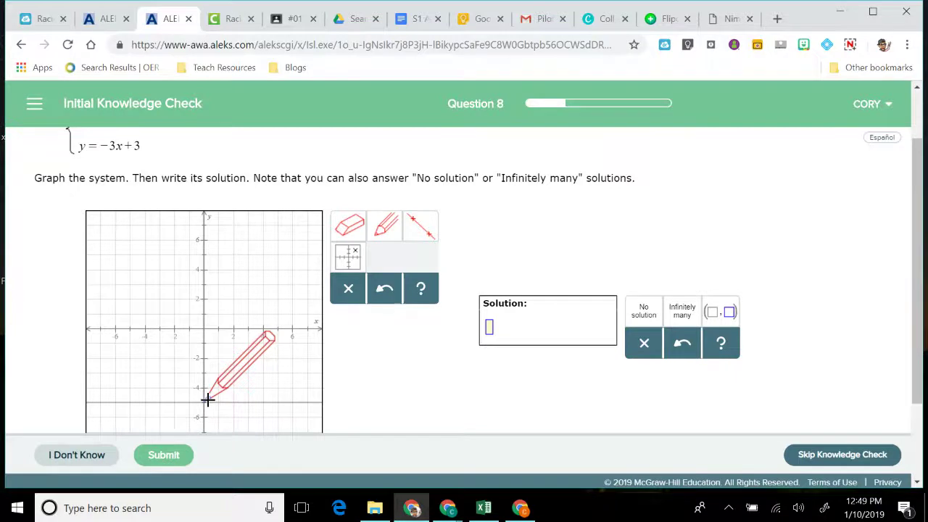
left_click(207, 398)
left_click(231, 373)
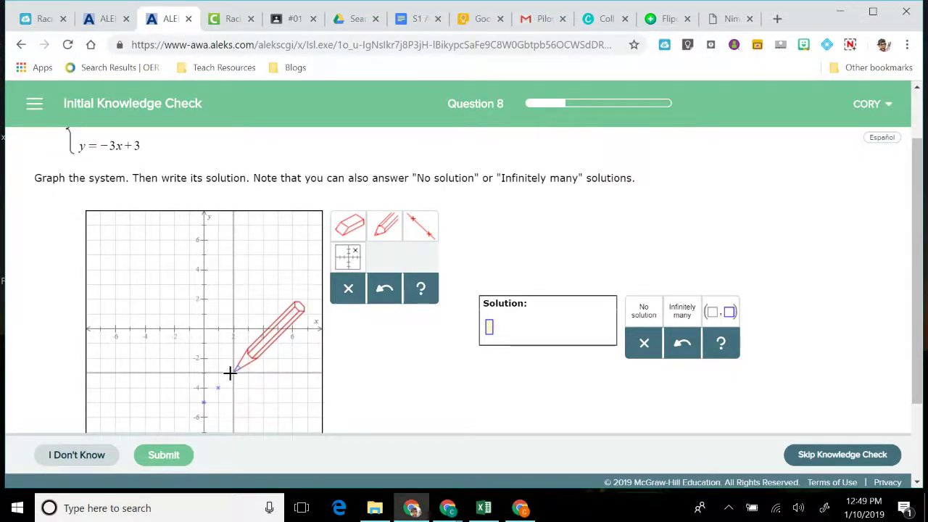
scroll(194, 403, "down", 1)
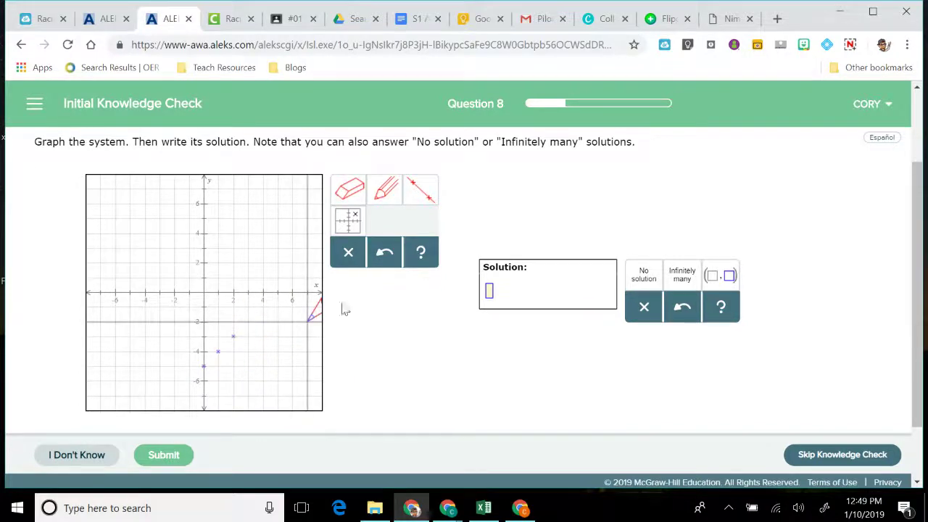
left_click(422, 188)
left_click(204, 366)
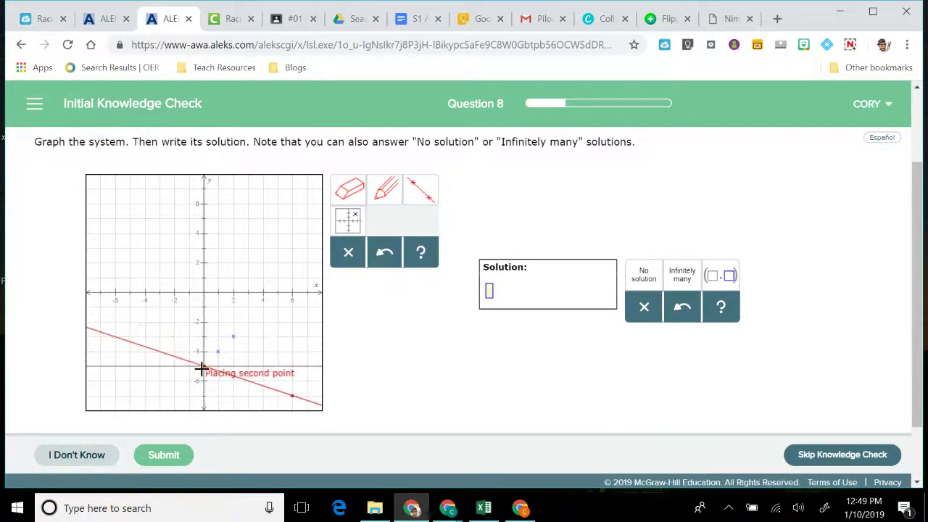
left_click(234, 336)
Graph y = -3x + 3 by plotting (0, 3) and (1, 0) and placing a line through both points.
scroll(340, 308, "up", 2)
scroll(341, 308, "down", 1)
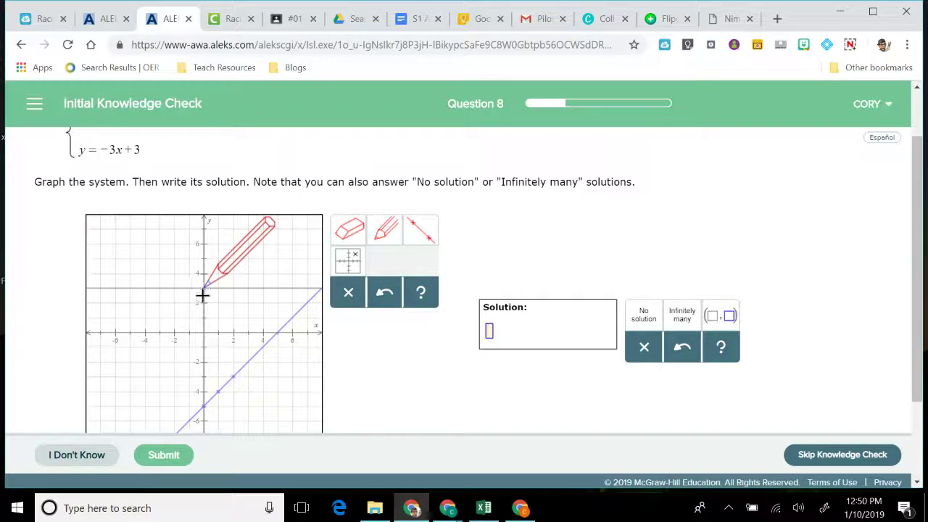
left_click(202, 294)
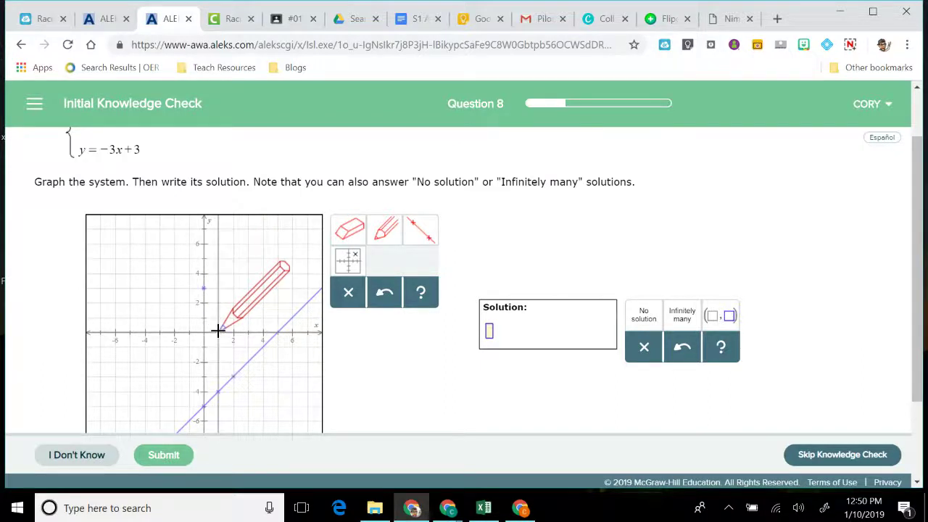
left_click(217, 330)
left_click(420, 230)
left_click(202, 287)
left_click(217, 331)
left_click(395, 240)
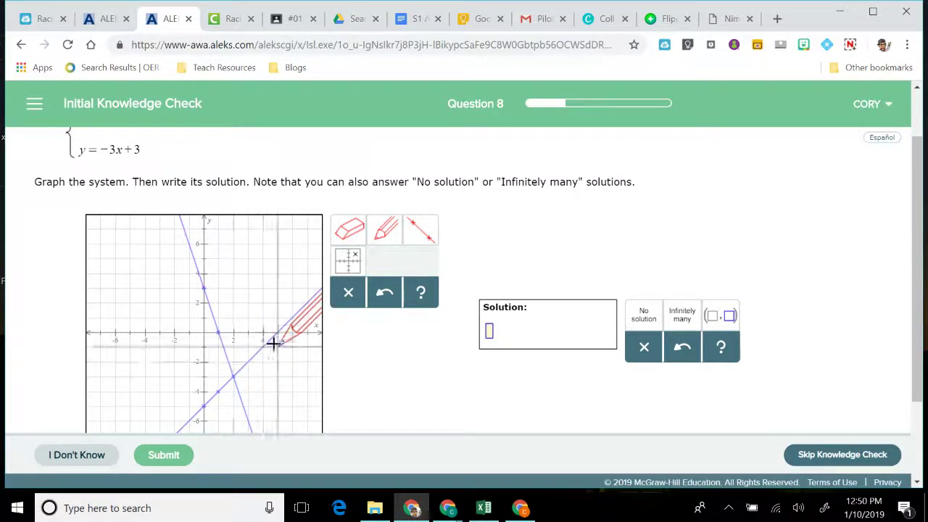
Enter (2, 3) as the solution of the graphed system and submit the answer.
left_click(490, 332)
type("(2, 3")
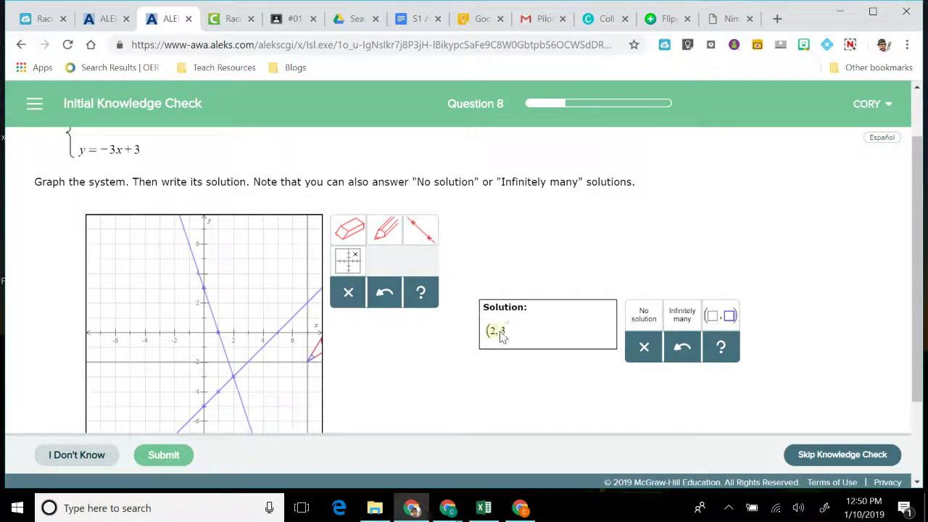
type(")")
scroll(340, 376, "down", 1)
scroll(340, 375, "down", 1)
left_click(166, 460)
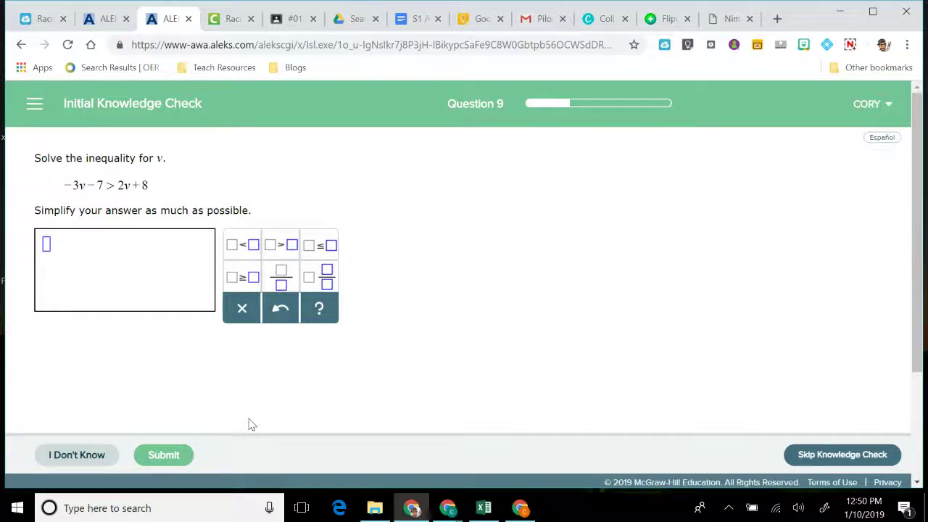
Answer the inequality question with v < -3 and submit it.
type("v < -3")
left_click(169, 448)
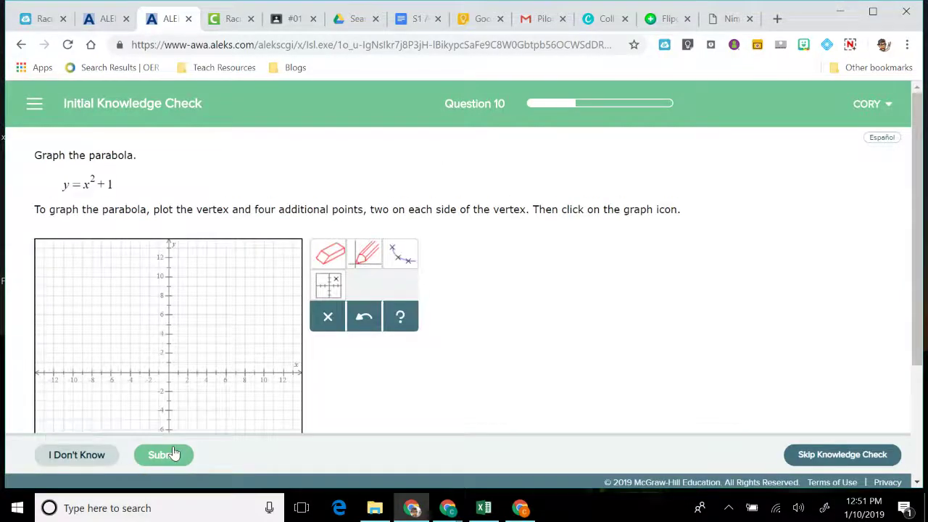
Plot the vertex of y = x² + 1 at (0, 1) and the points (1, 2), (-1, 2), (2, 5) and (-2, 5).
scroll(174, 454, "down", 1)
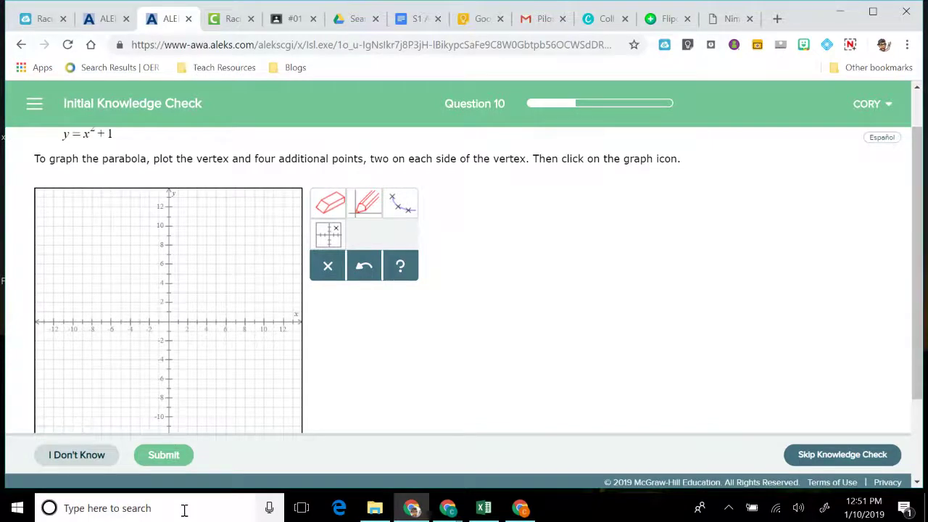
scroll(227, 276, "up", 1)
left_click(367, 261)
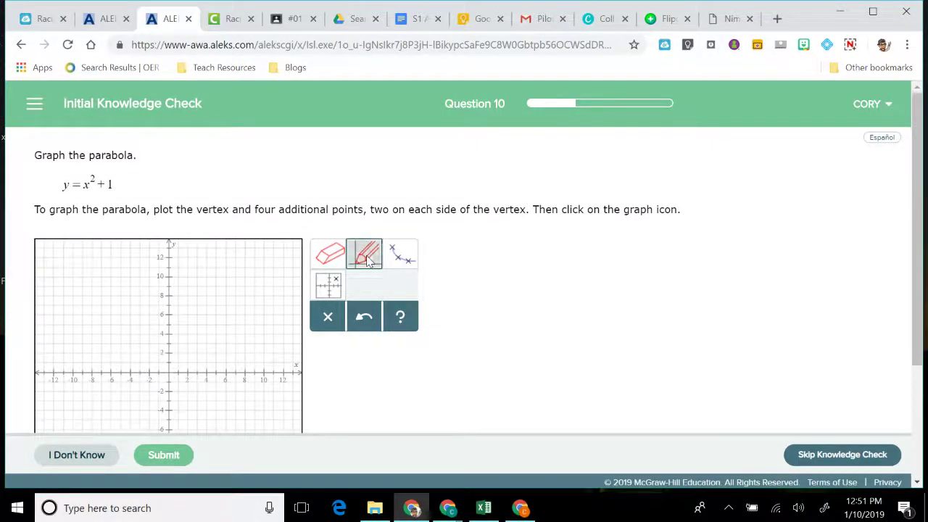
left_click(167, 363)
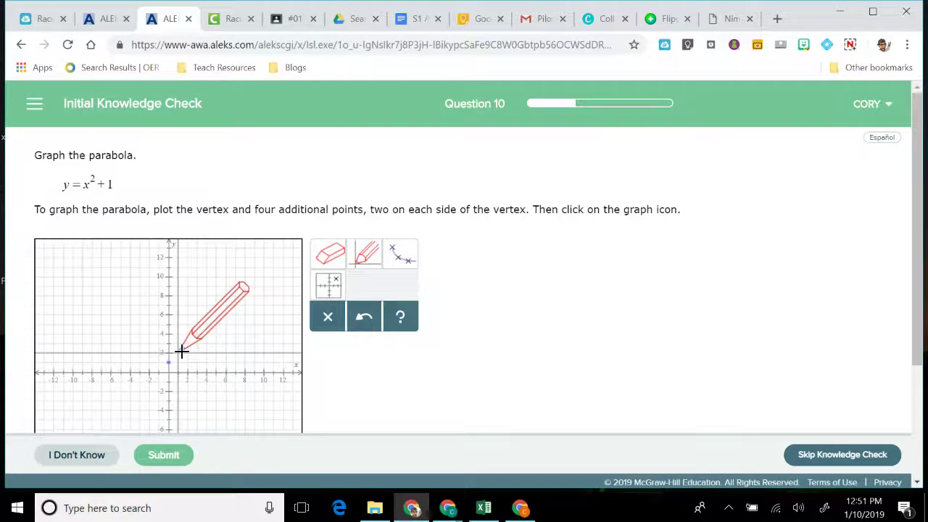
left_click(179, 352)
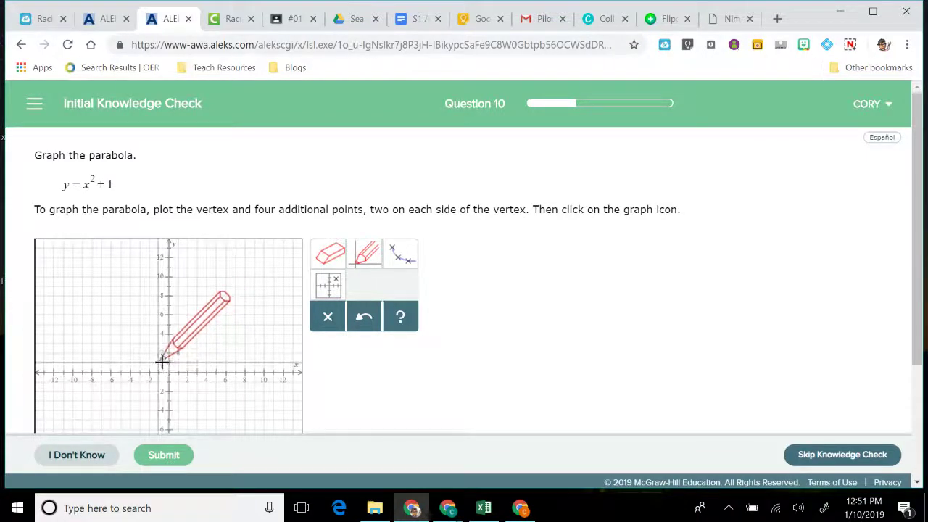
left_click(159, 353)
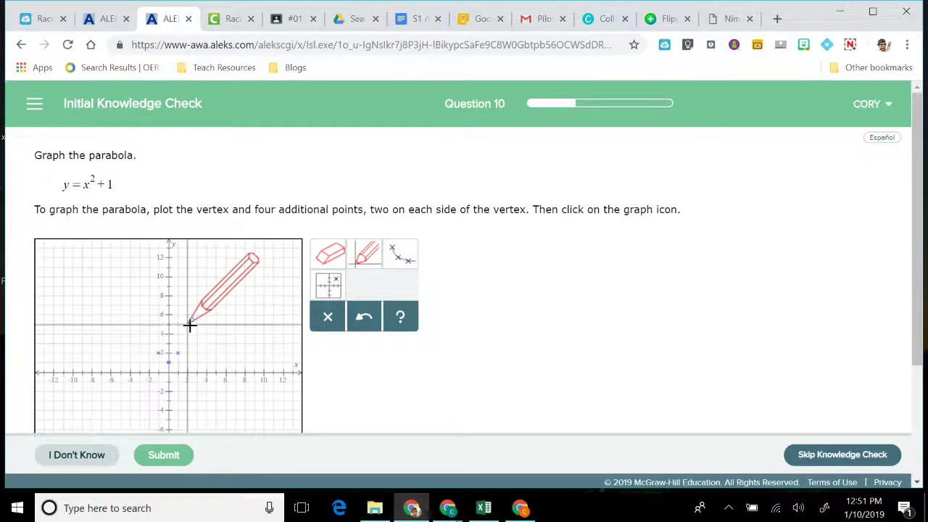
left_click(151, 324)
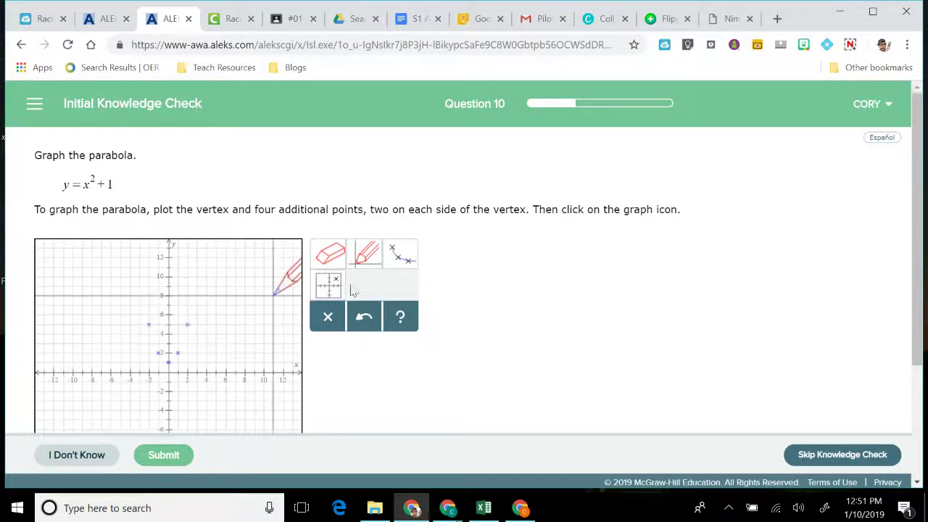
Draw the parabola through the plotted points and submit the graph.
left_click(399, 253)
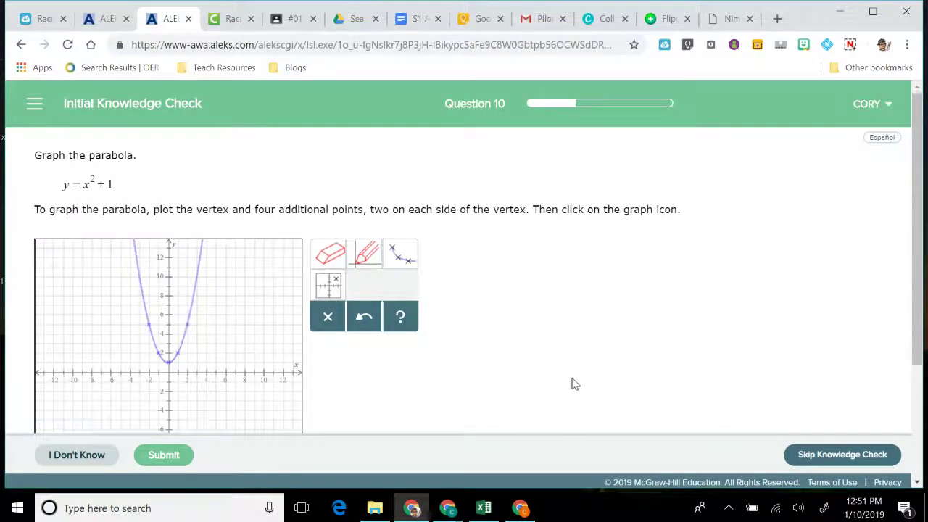
scroll(575, 383, "down", 1)
scroll(573, 384, "up", 1)
scroll(573, 383, "down", 1)
scroll(574, 383, "up", 1)
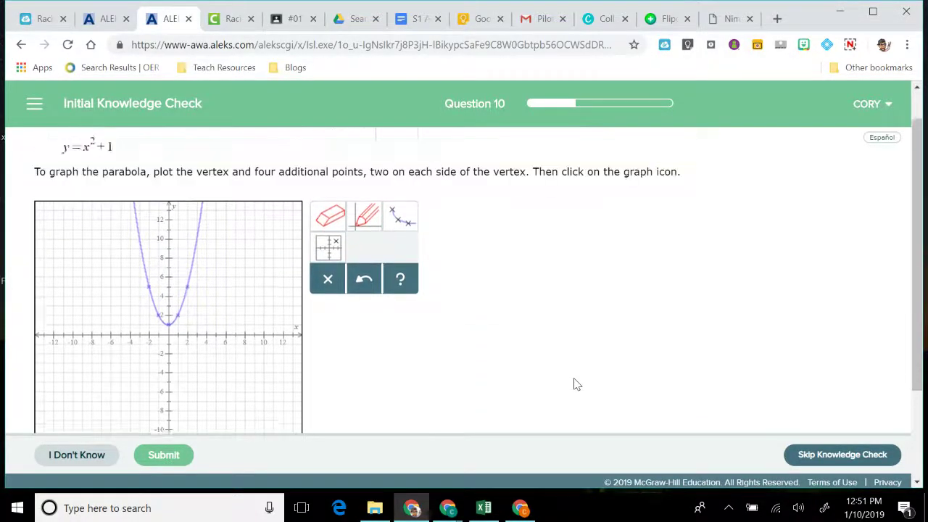
scroll(574, 384, "down", 2)
left_click(166, 455)
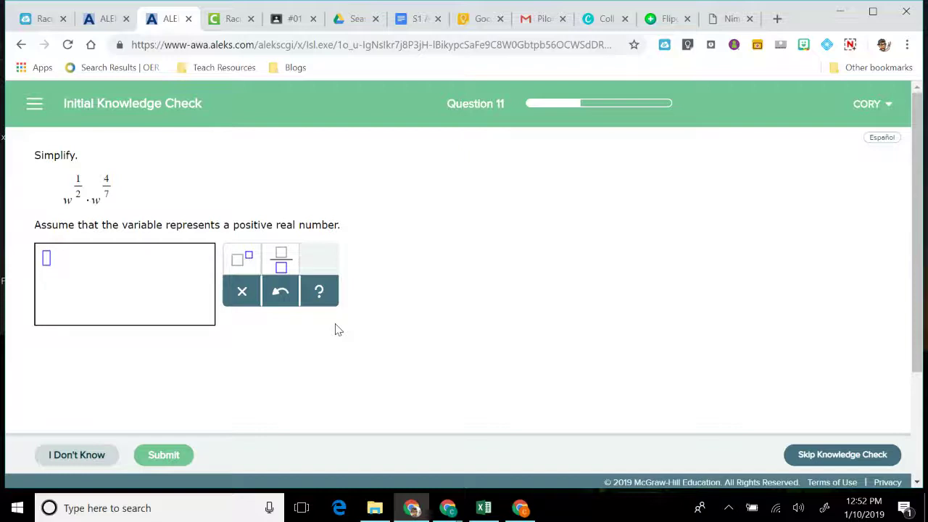
Answer the exponent simplification with w raised to the power 15/14 and submit it.
type("w")
left_click(244, 259)
type("15/14")
left_click(162, 460)
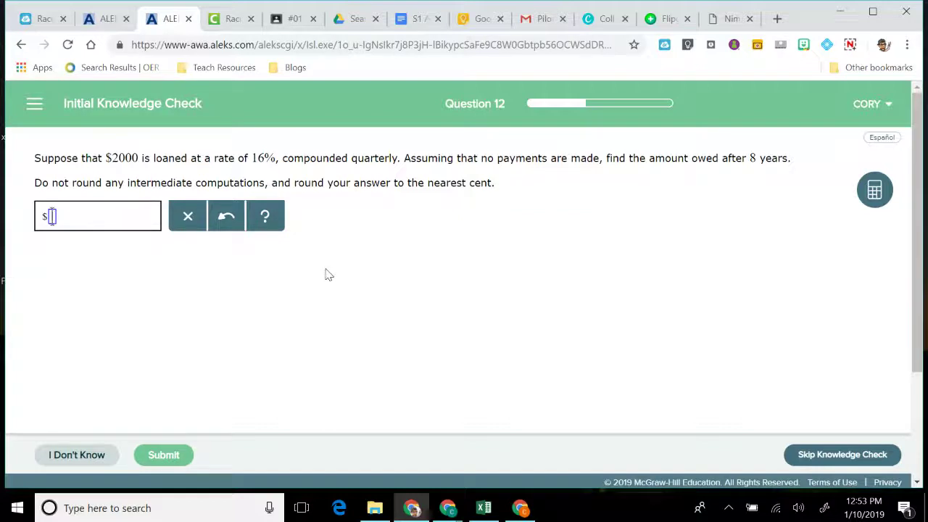
Open the built-in calculator for the loan question, compute .16 × 32, and clear the calculation.
left_click(873, 190)
left_click_drag(751, 179, 717, 133)
left_click(682, 459)
left_click(639, 435)
left_click(727, 410)
left_click(771, 411)
left_click(725, 434)
left_click(683, 435)
left_click(726, 459)
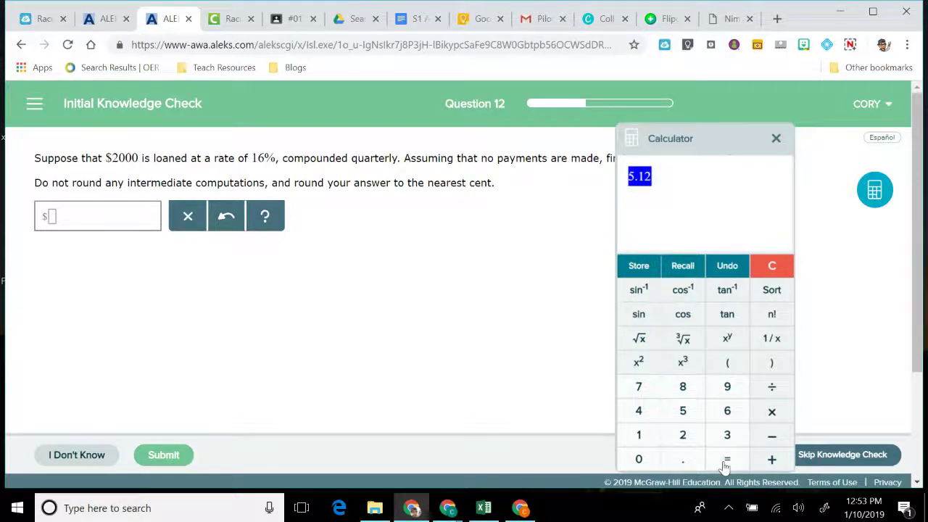
scroll(728, 413, "down", 1)
scroll(728, 412, "up", 1)
left_click(774, 269)
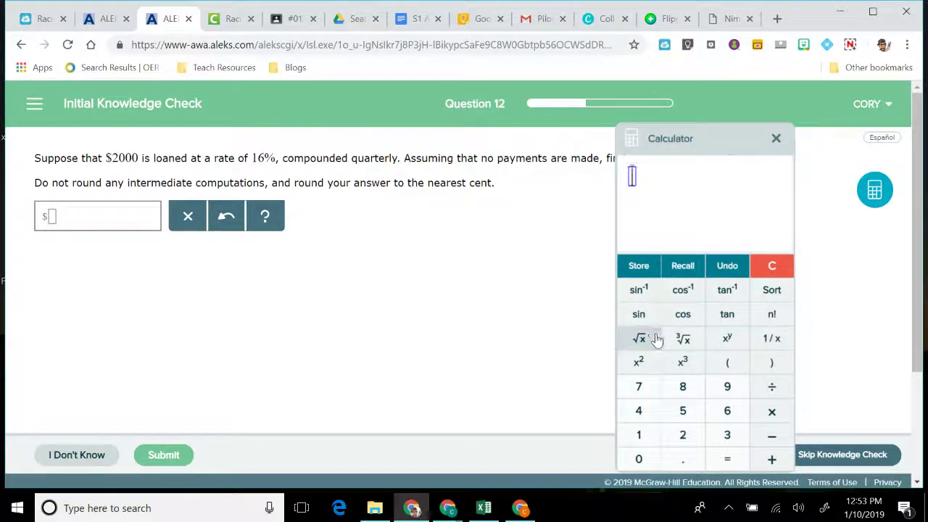
left_click(683, 435)
left_click(640, 459)
double_click(640, 459)
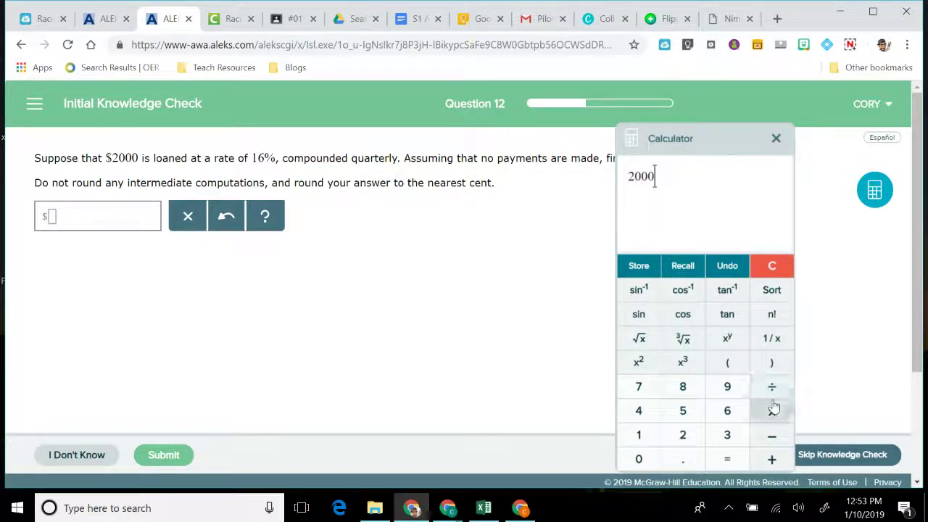
left_click(728, 348)
left_click(685, 409)
left_click(683, 436)
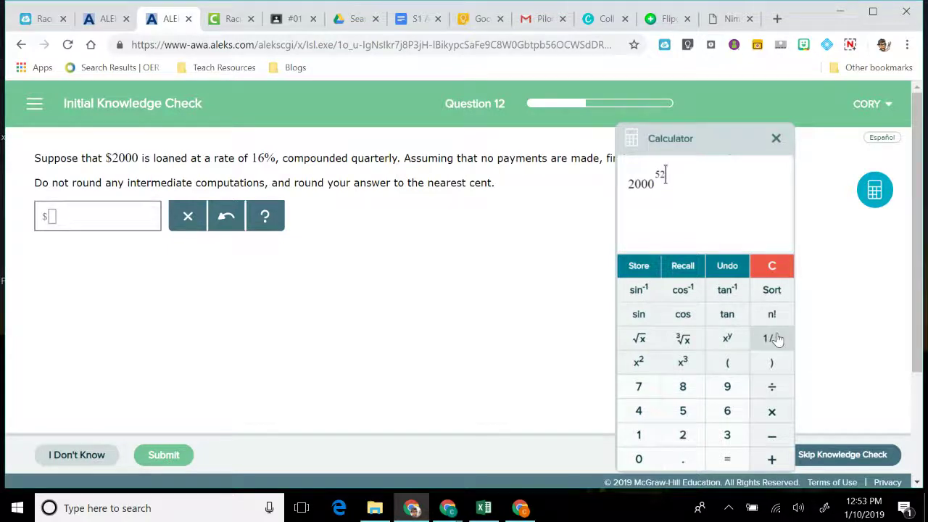
left_click(772, 274)
Compute 2000 raised to the power 5.12 in the calculator and close the calculator.
left_click(682, 434)
left_click(642, 461)
left_click(641, 460)
left_click(641, 461)
left_click(727, 338)
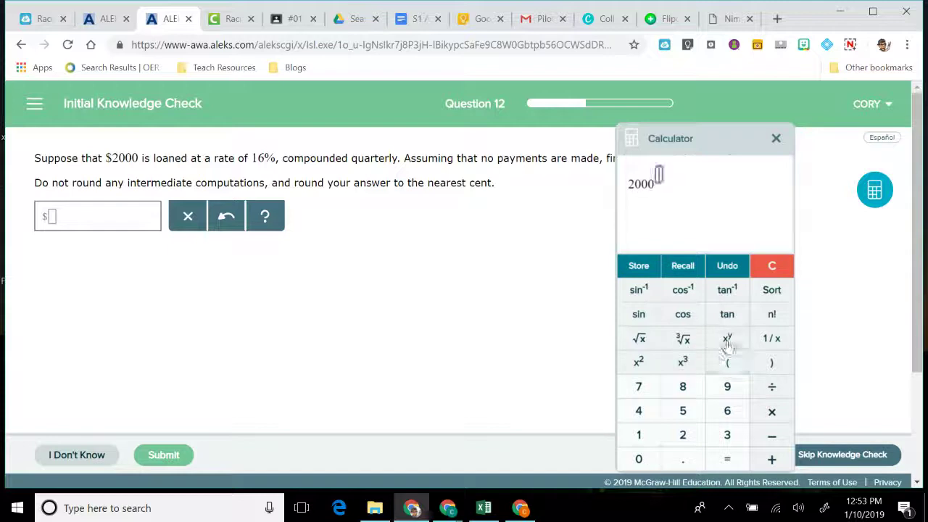
left_click(682, 410)
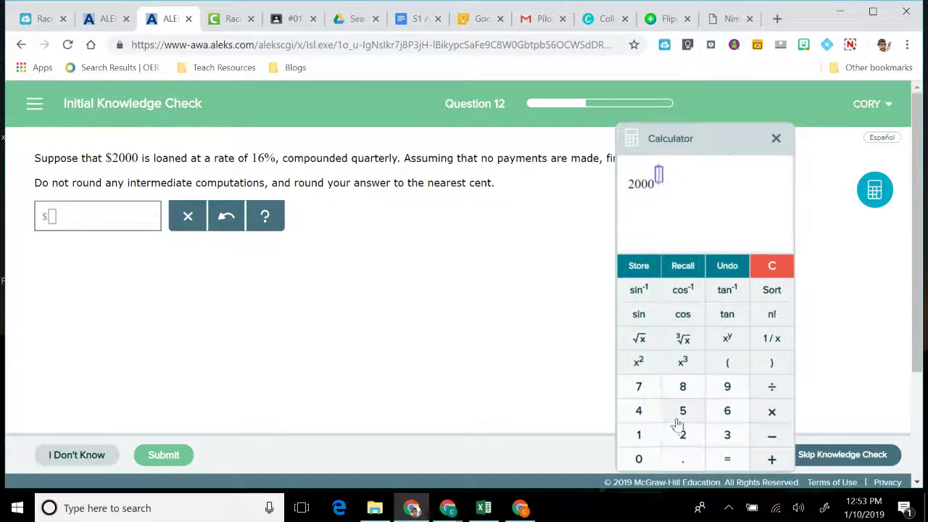
left_click(639, 435)
left_click(682, 434)
left_click(727, 459)
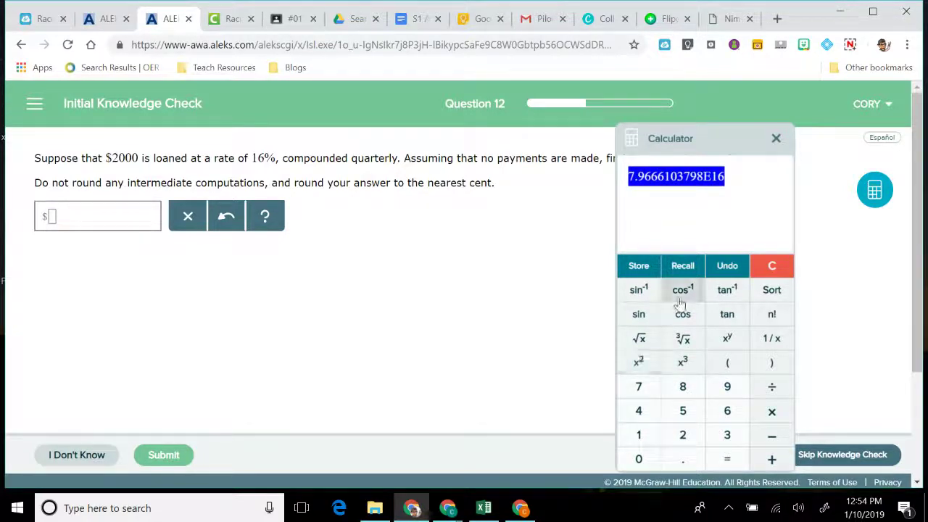
left_click(777, 139)
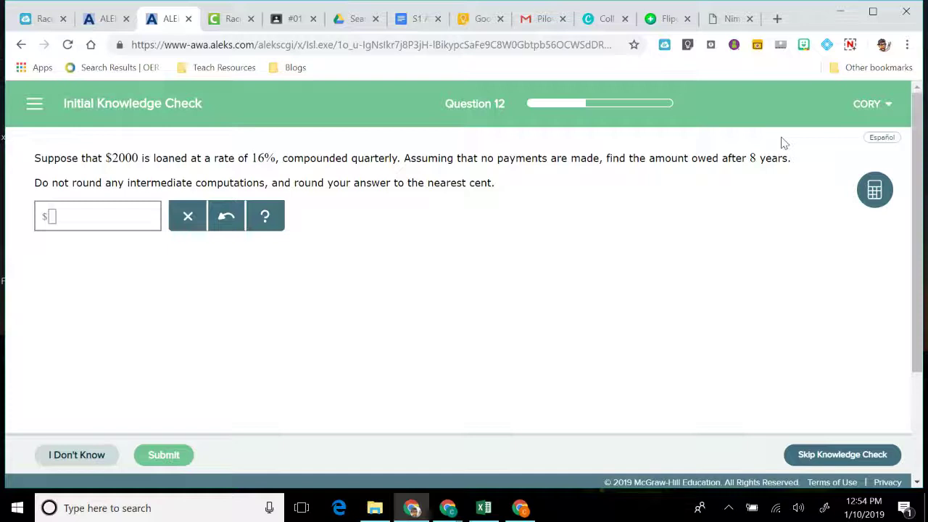
Reopen the calculator and compute 2000 × .16 for the loan question.
left_click(874, 189)
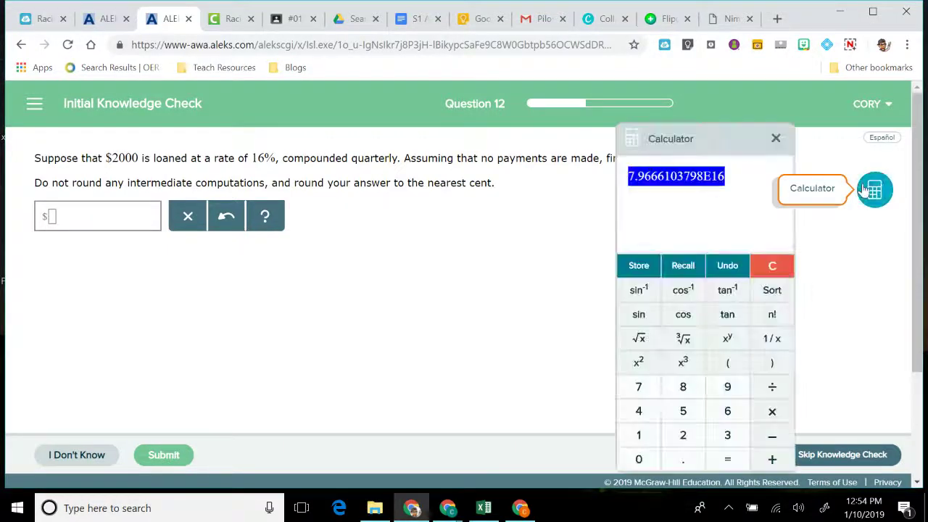
left_click(683, 435)
left_click(639, 459)
left_click(638, 459)
left_click(639, 459)
left_click(772, 410)
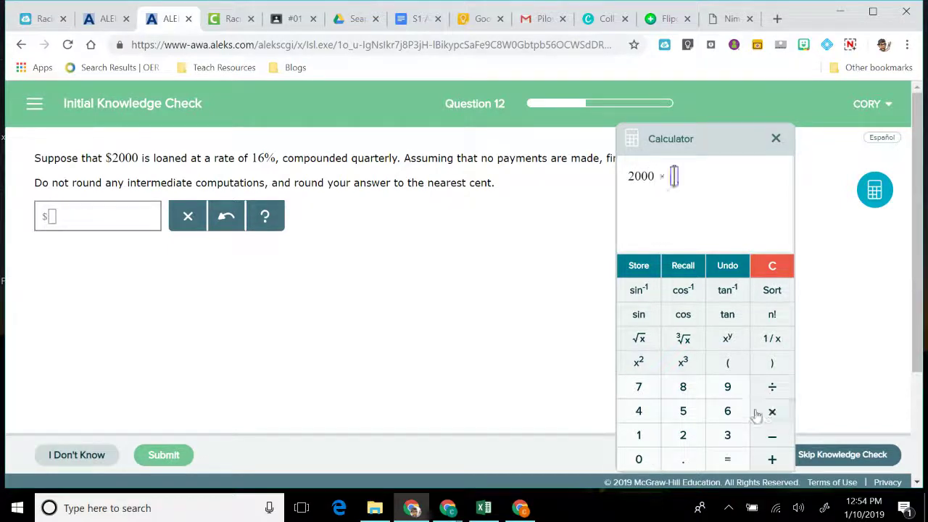
left_click(682, 459)
left_click(638, 435)
left_click(727, 411)
left_click(727, 459)
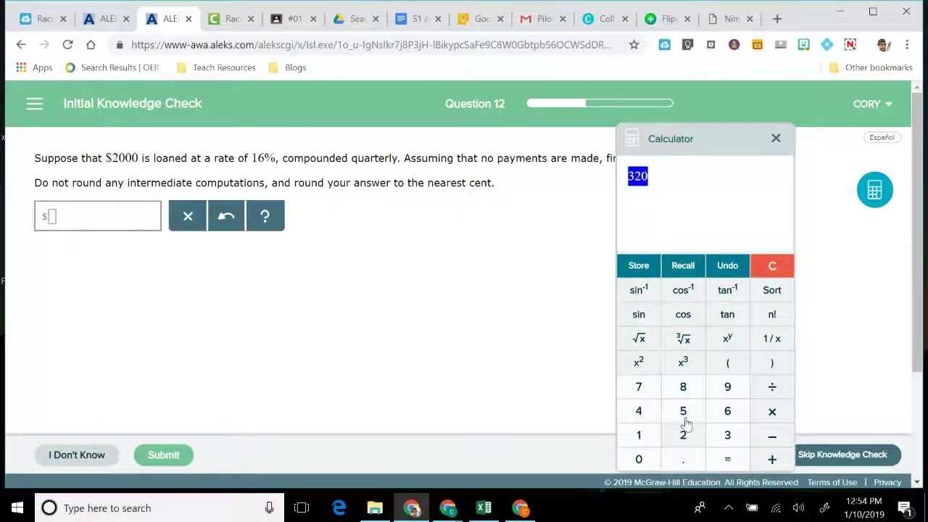
Answer the compound interest loan question with $13500 and submit it, dismissing the rounding reminder.
left_click(51, 218)
type("13500")
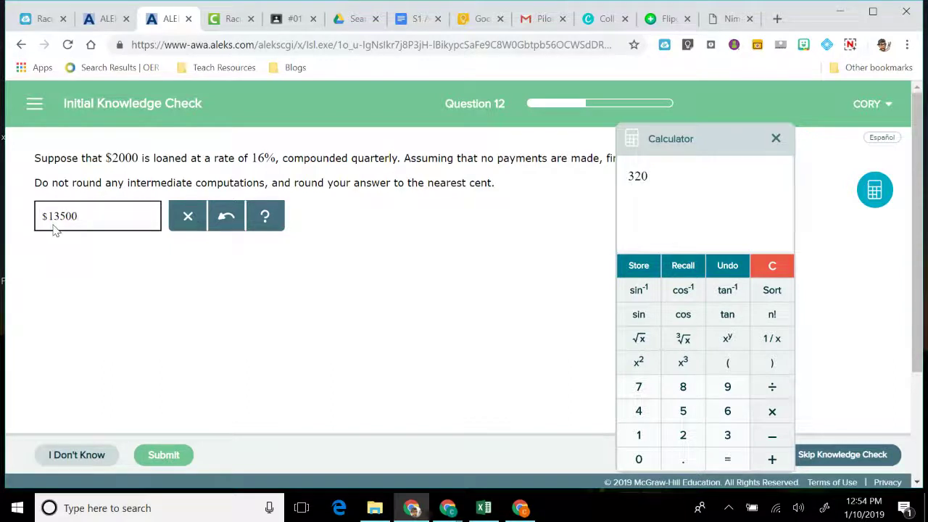
left_click(164, 454)
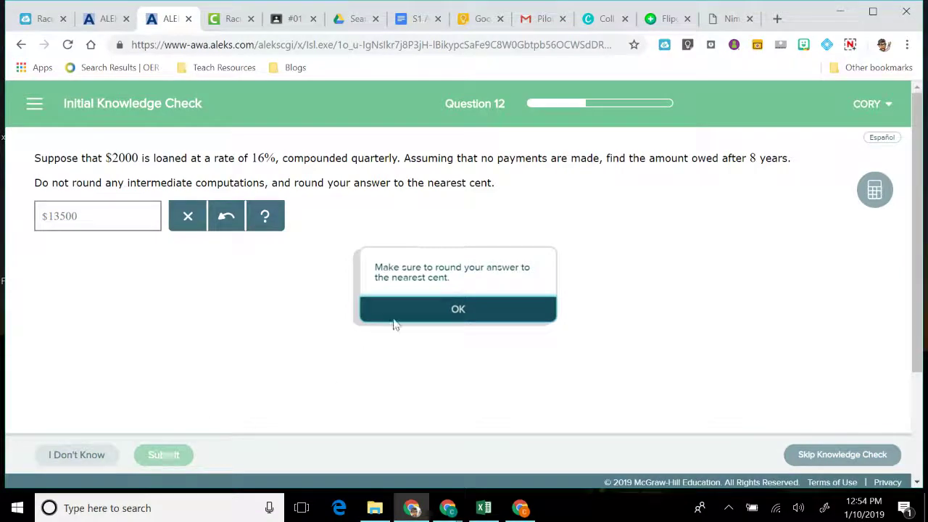
left_click(416, 309)
left_click(183, 451)
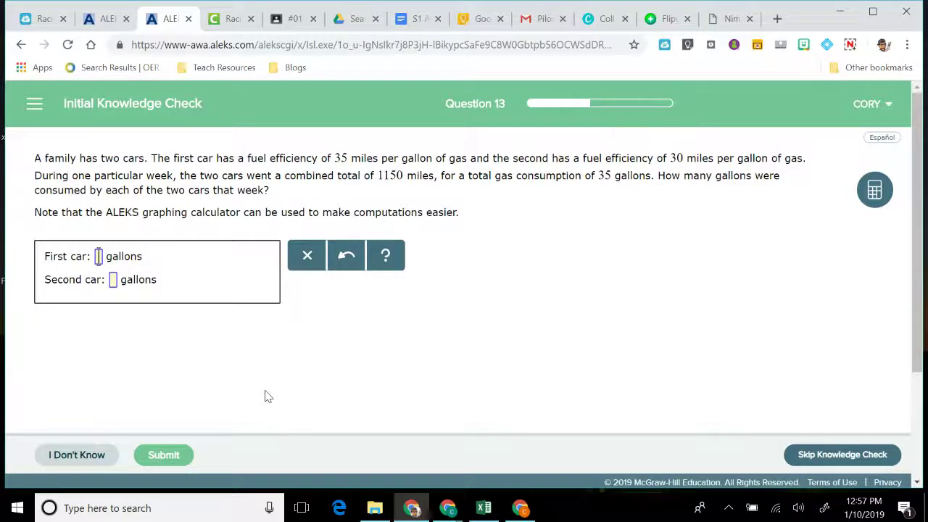
Check the warning for choosing I Don't Know and return to the question.
left_click(88, 457)
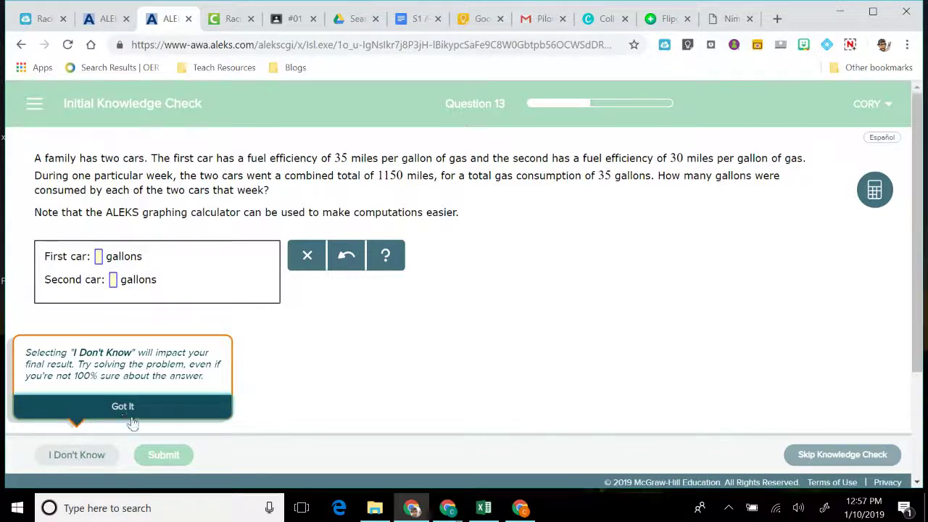
left_click(170, 407)
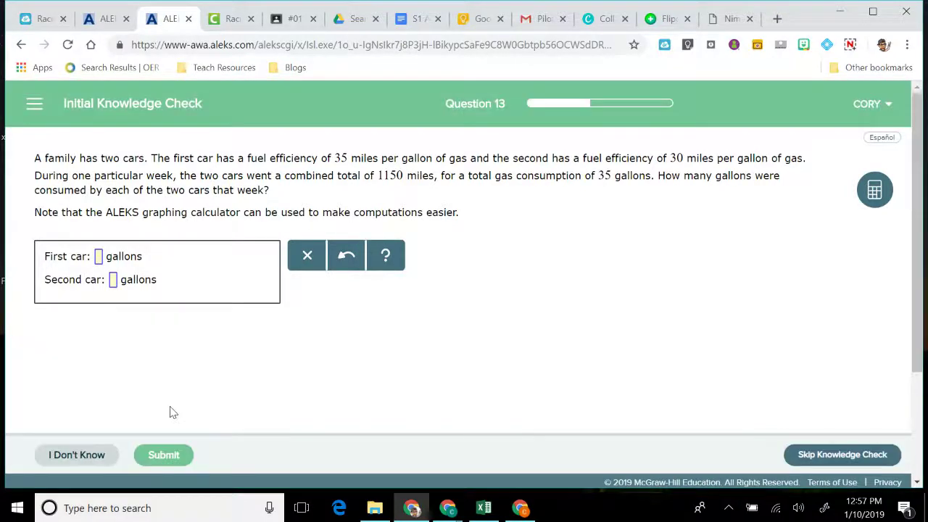
Answer the fuel question with 20 gallons for the first car and 15 gallons for the second, and submit it.
left_click(99, 258)
type("30")
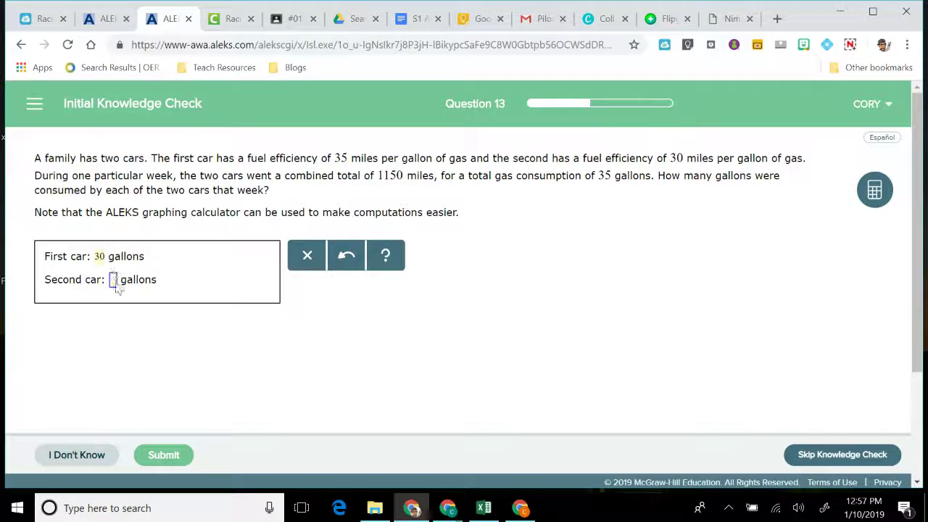
left_click(103, 258)
key("BackSpace")
key("BackSpace")
type("20")
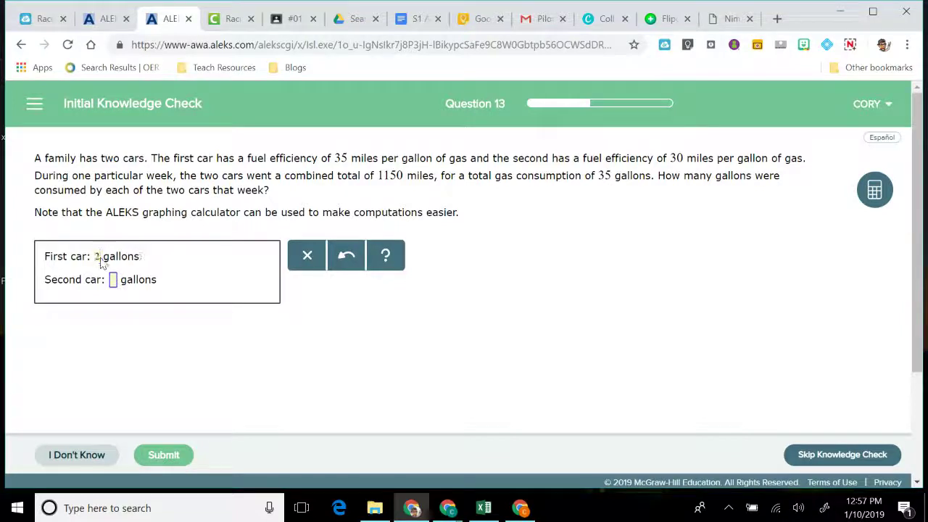
left_click(113, 283)
type("15")
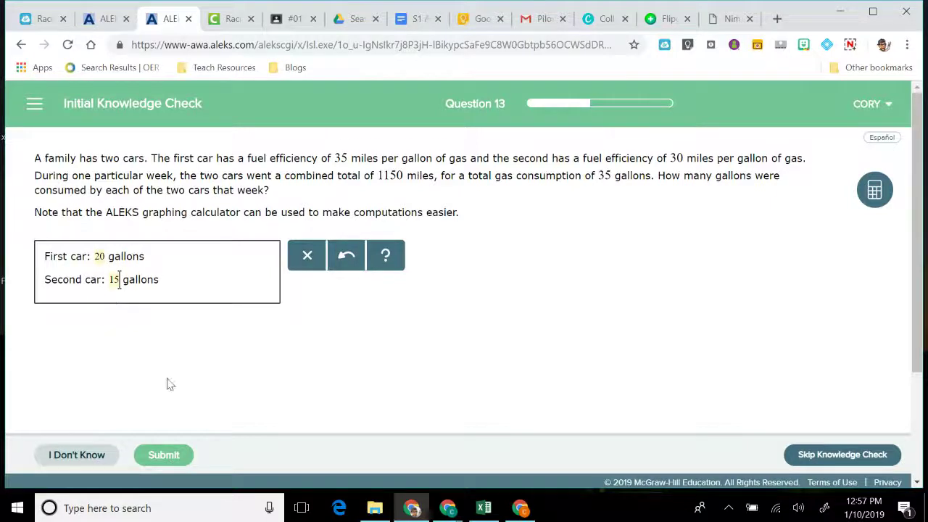
left_click(164, 455)
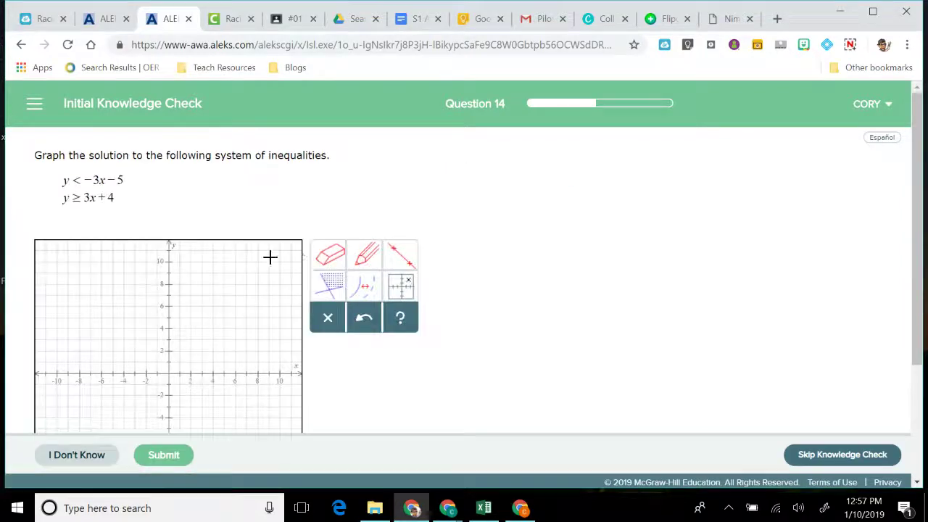
Plot (0, -5) and (-1, -2) and draw the boundary line of y < −3x − 5 through them.
scroll(304, 267, "down", 2)
scroll(304, 267, "up", 1)
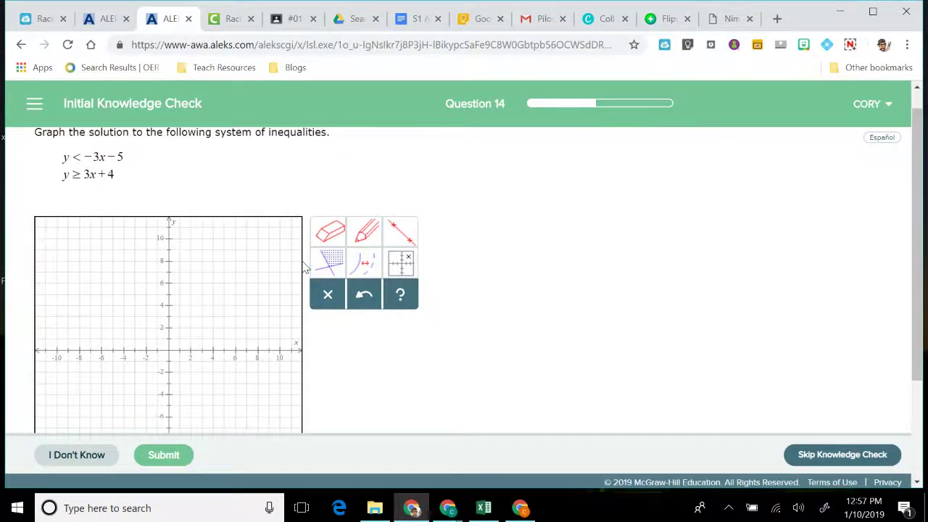
left_click(366, 231)
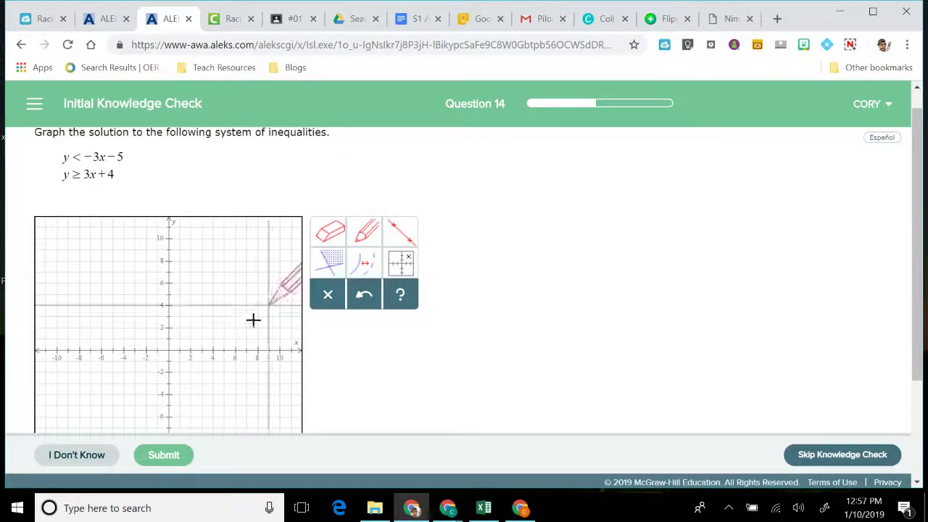
left_click(169, 405)
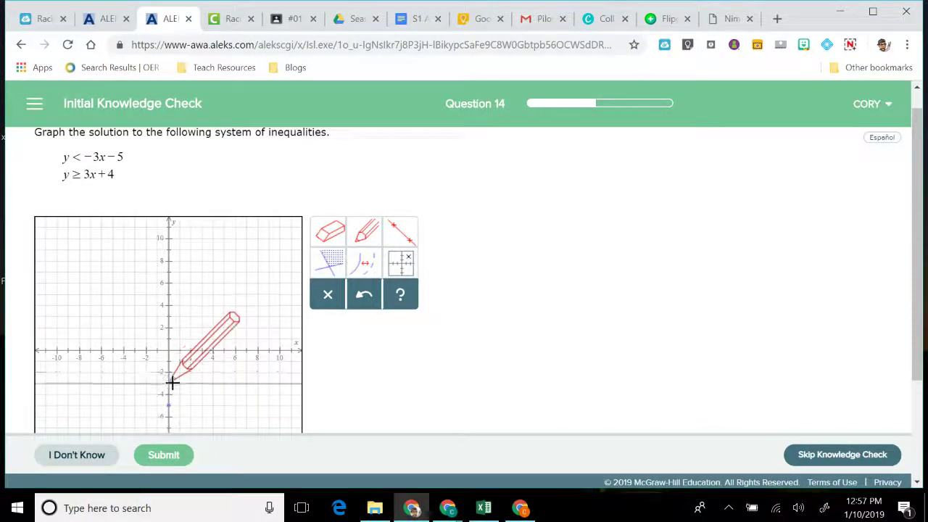
left_click(156, 372)
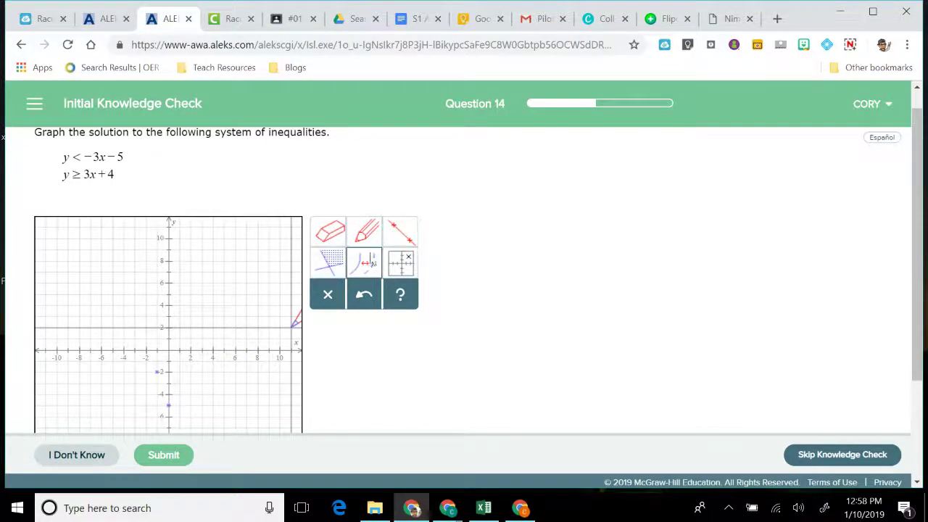
left_click(404, 261)
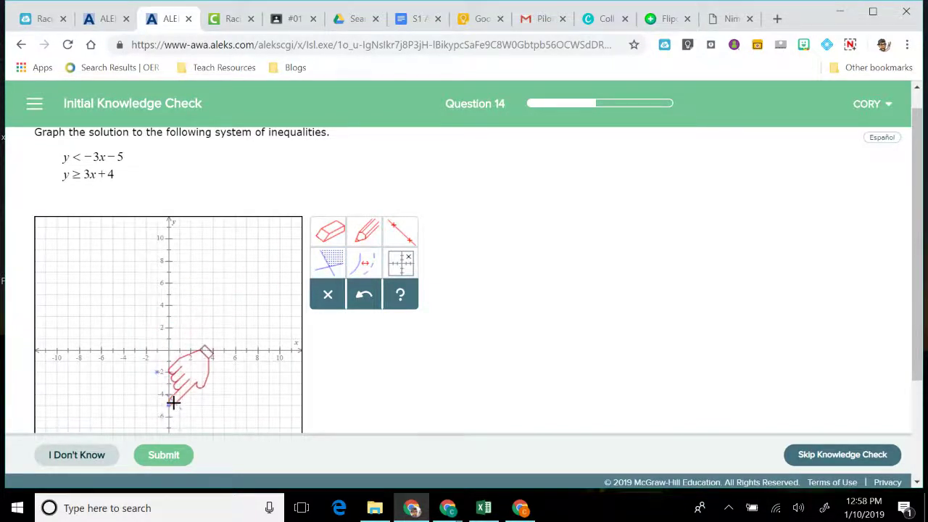
left_click(395, 239)
left_click(157, 372)
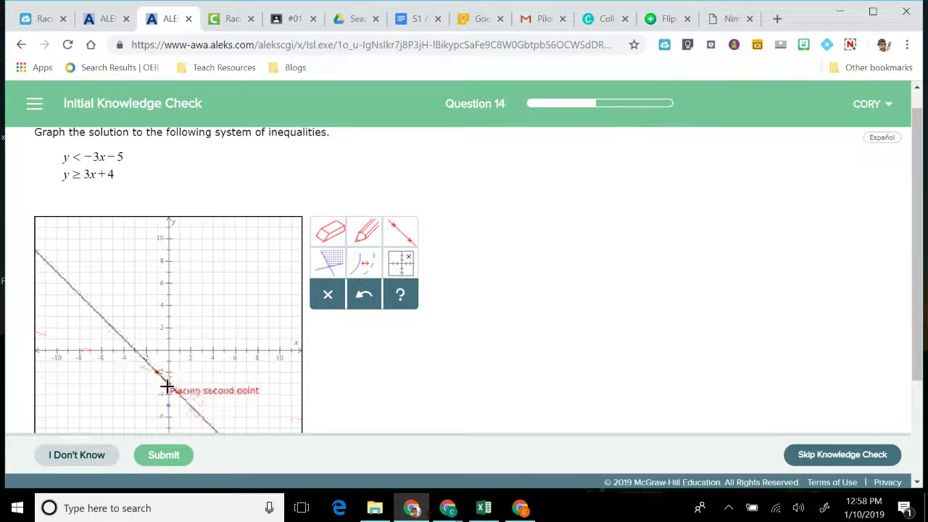
left_click(168, 404)
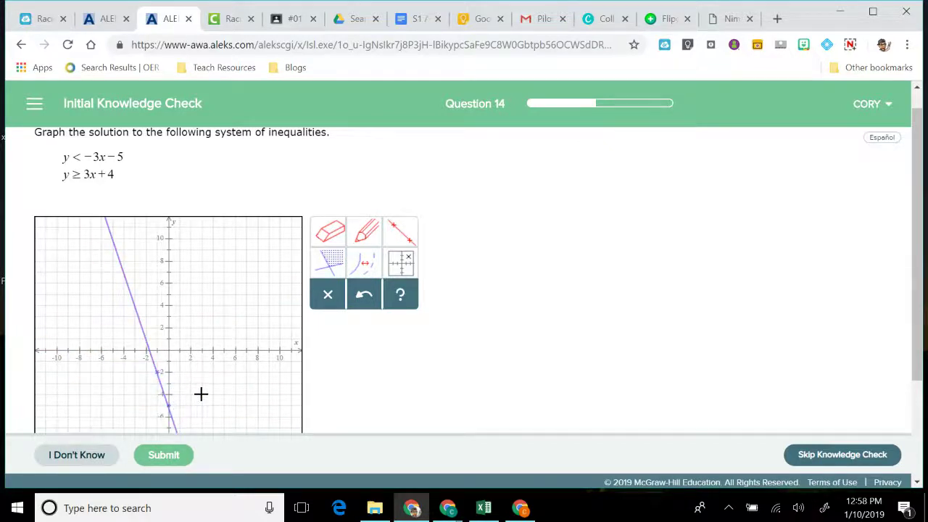
Make the boundary line of y < −3x − 5 dashed and shade the region below it.
left_click(362, 262)
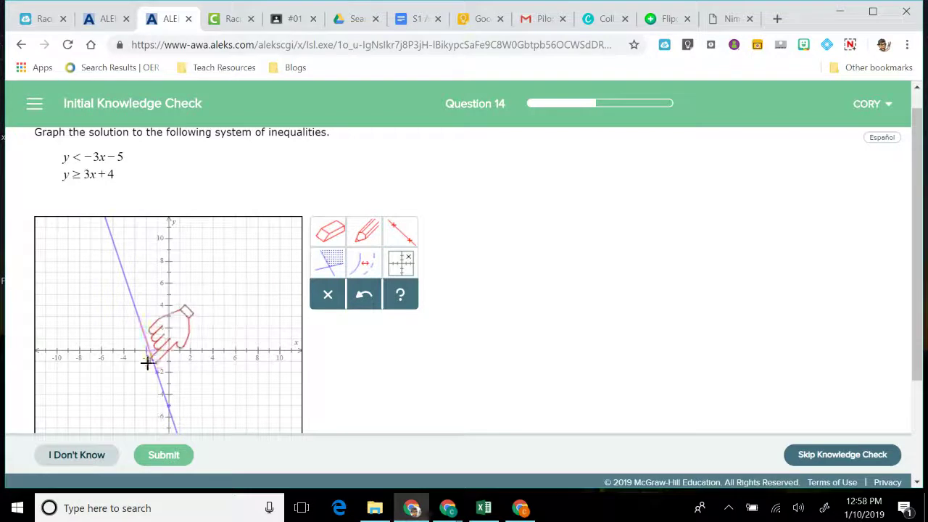
left_click(150, 359)
left_click(365, 242)
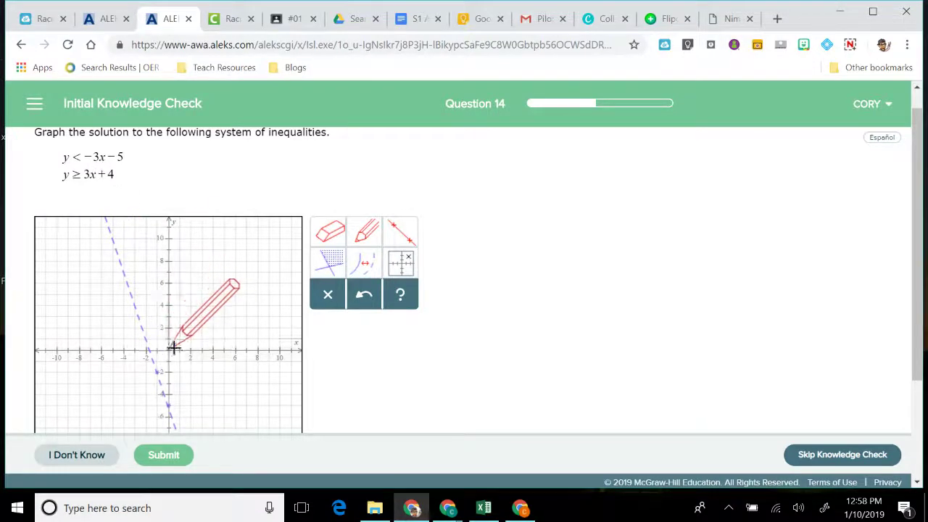
left_click(327, 262)
left_click(67, 420)
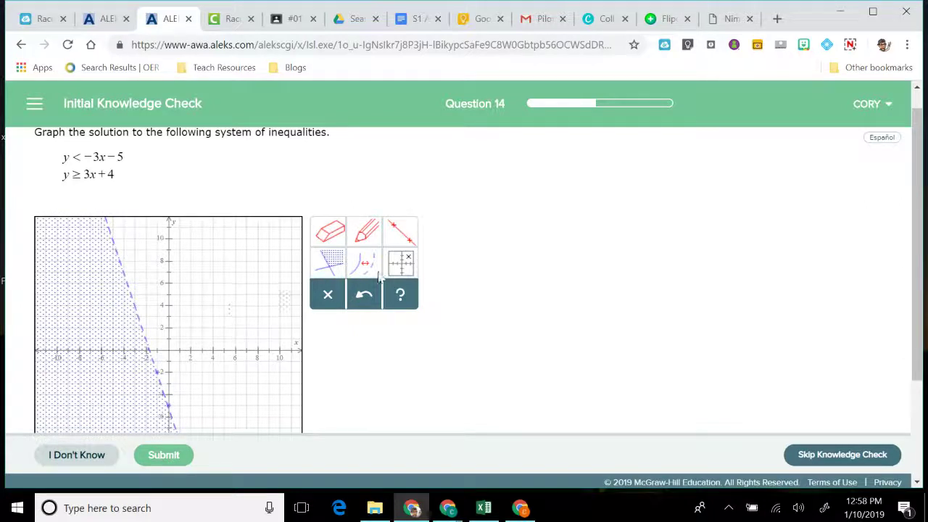
Plot (0, 4) and draw the solid boundary line of y ≥ 3x + 4 through (1, 7) and (0, 4).
scroll(497, 325, "down", 1)
right_click(497, 323)
left_click(478, 281)
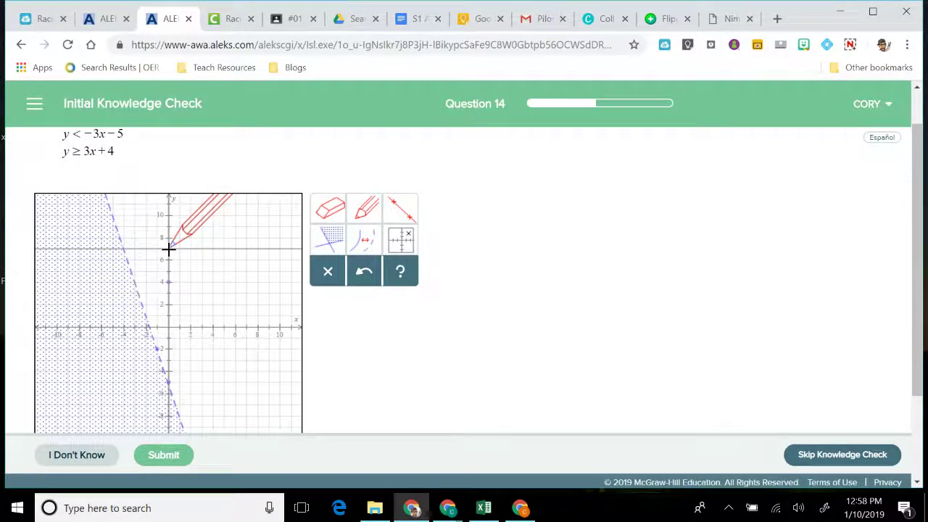
left_click(400, 209)
left_click(179, 250)
left_click(167, 282)
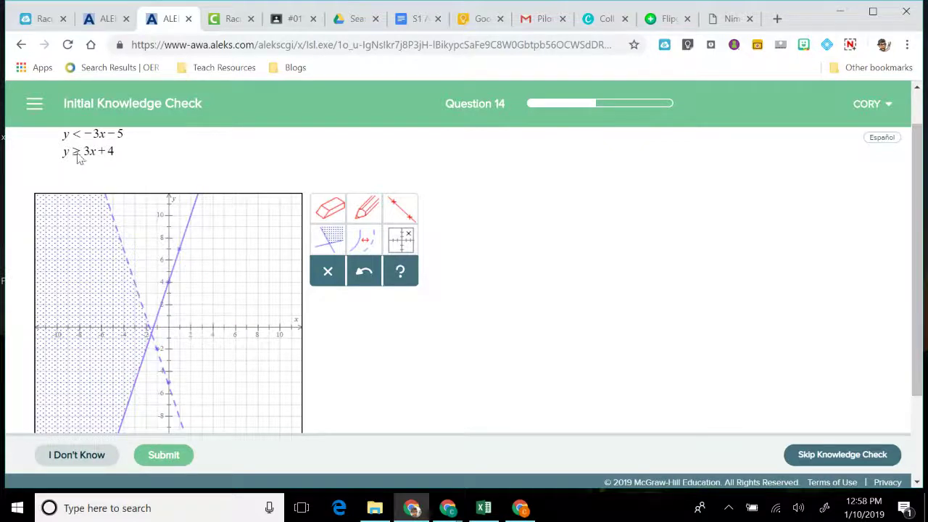
Shade the wedge between the dashed and solid lines above their intersection.
left_click(367, 208)
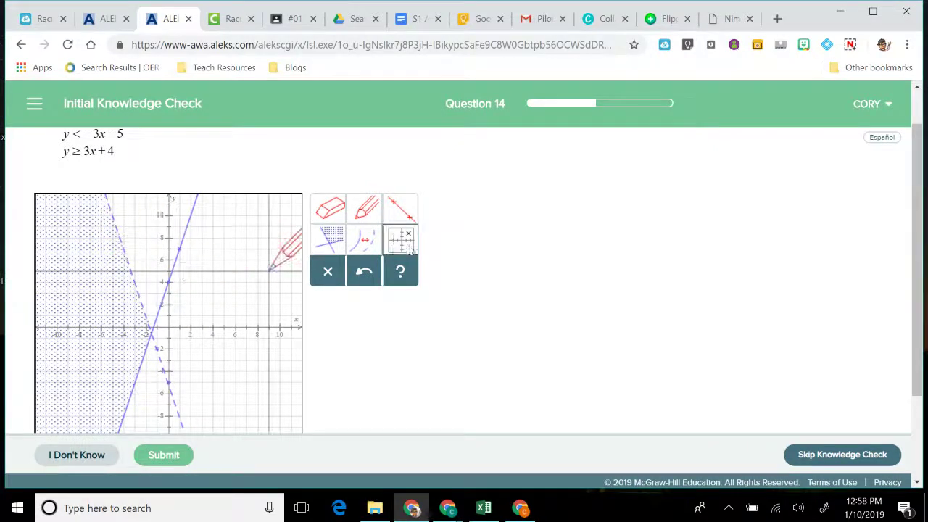
left_click(342, 243)
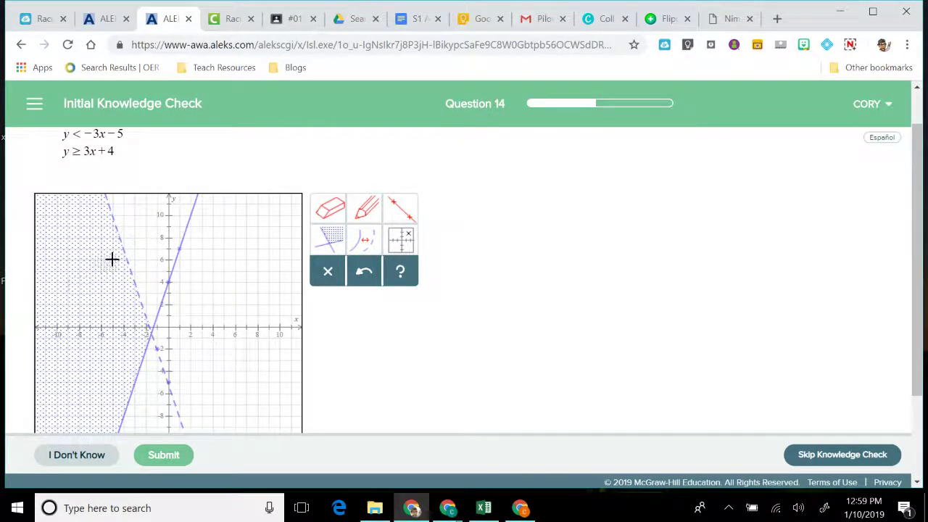
left_click(139, 236)
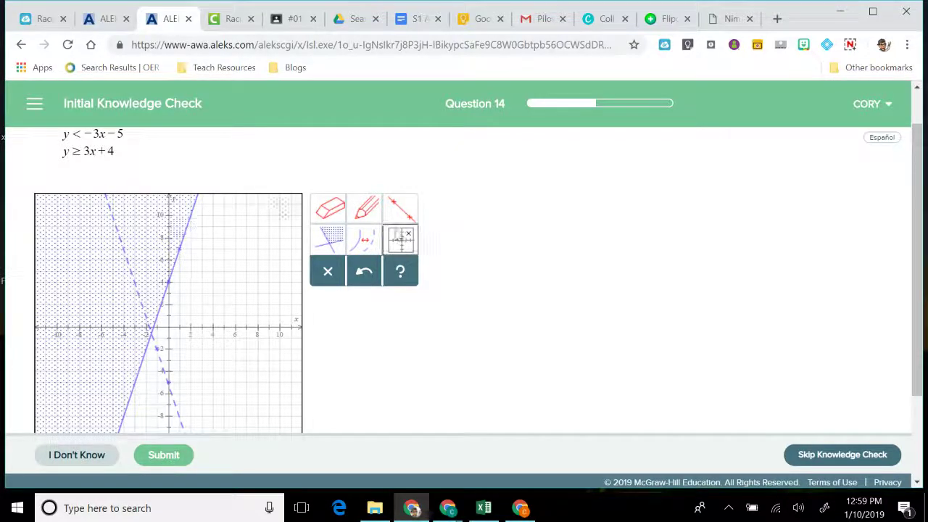
Erase the shading in the region left of the dashed line and submit the inequalities graph.
left_click(332, 218)
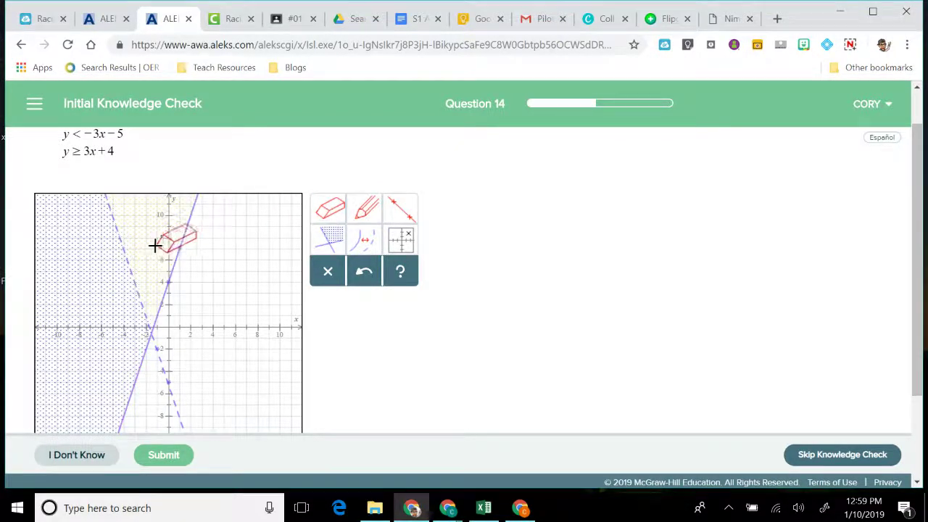
left_click(58, 240)
left_click(176, 464)
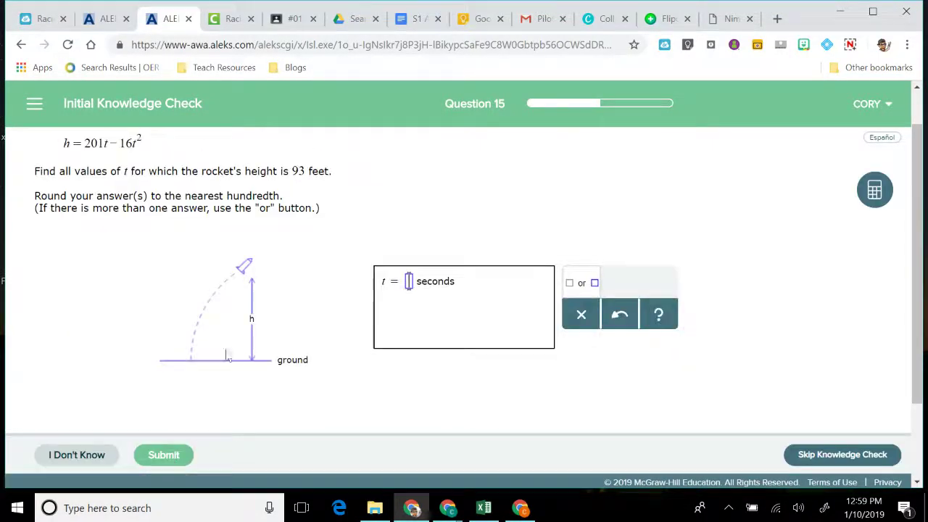
Open the calculator for the rocket question, reposition it so all its number keys show, and clear its entry.
scroll(256, 348, "up", 1)
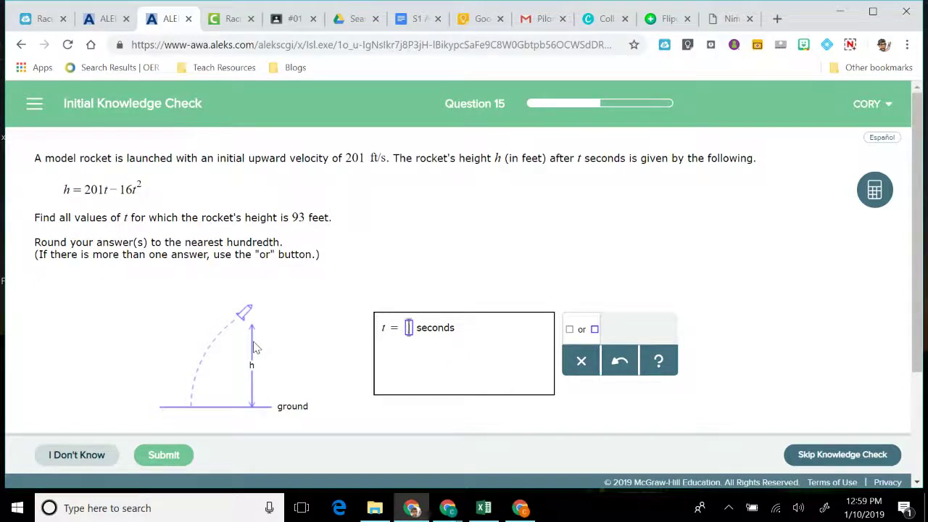
scroll(253, 348, "down", 1)
scroll(253, 348, "up", 1)
left_click(860, 194)
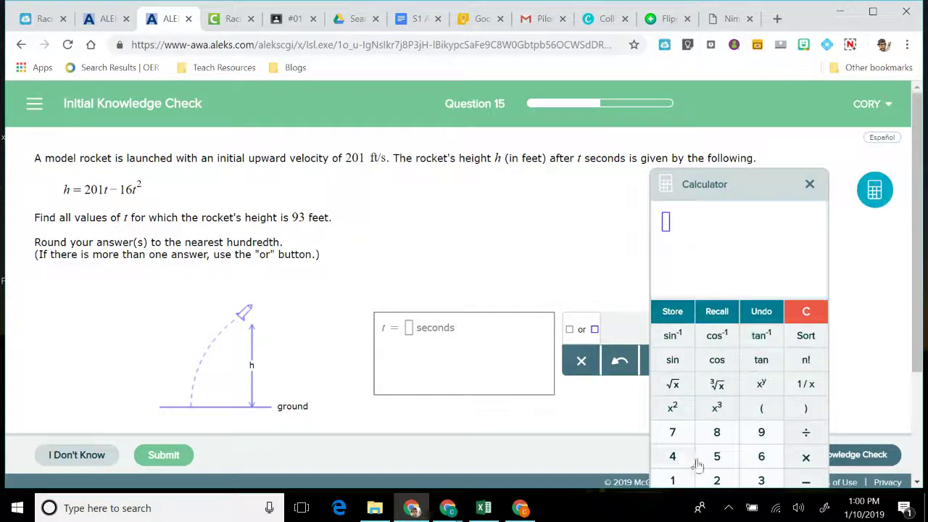
left_click_drag(702, 191, 659, 118)
left_click(690, 409)
left_click(629, 410)
left_click(750, 241)
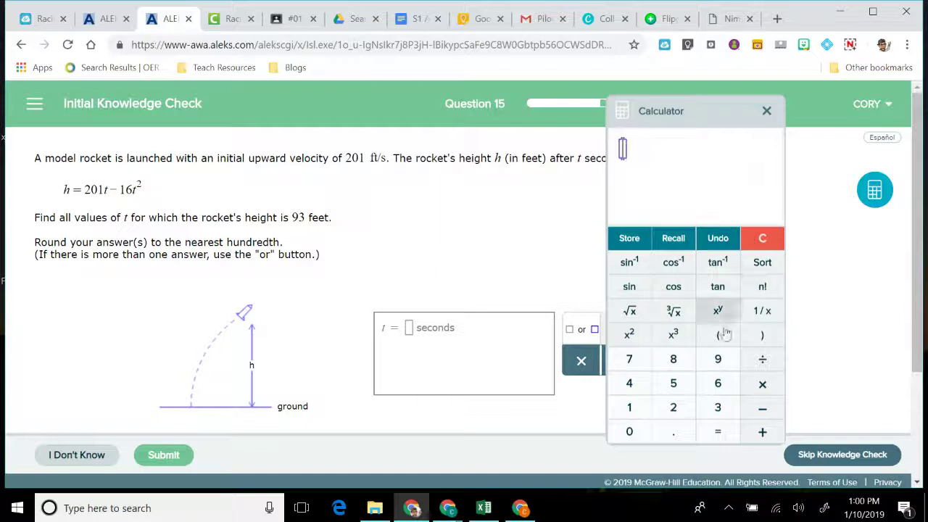
Calculate 201 to the power of 2.
left_click(673, 407)
left_click(631, 433)
left_click(629, 408)
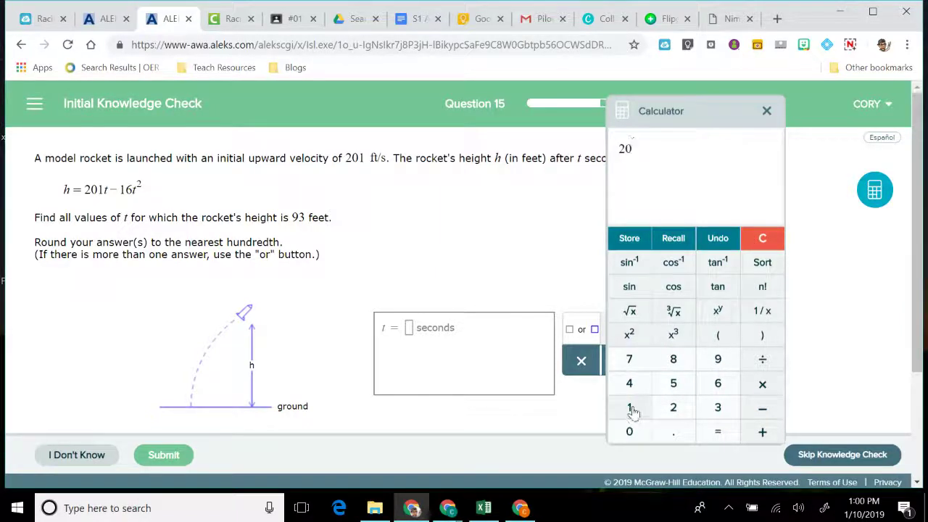
left_click(718, 310)
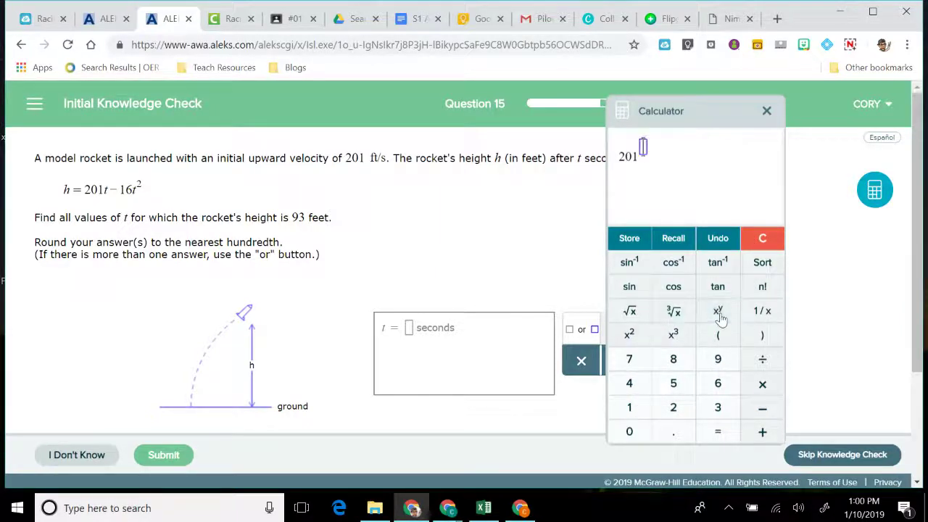
left_click(672, 416)
left_click(718, 433)
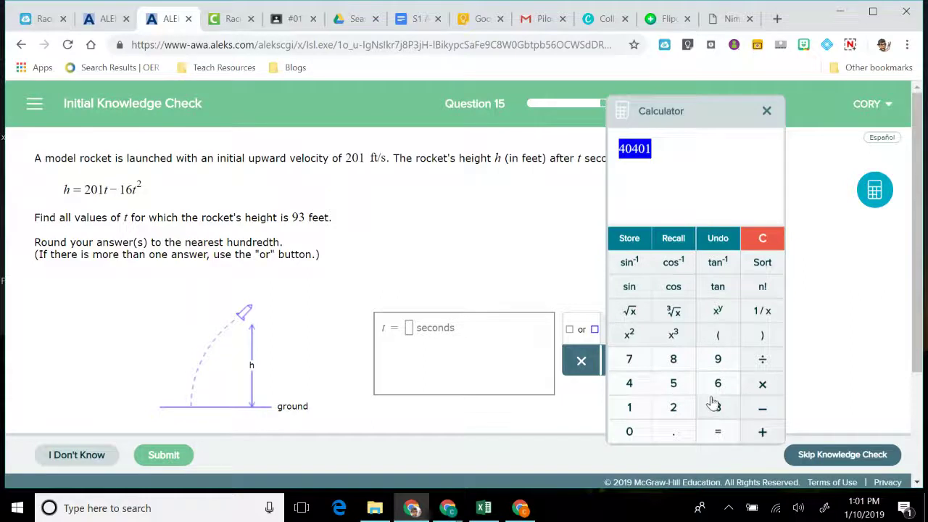
Calculate 4 × 16 × 93.
left_click(629, 383)
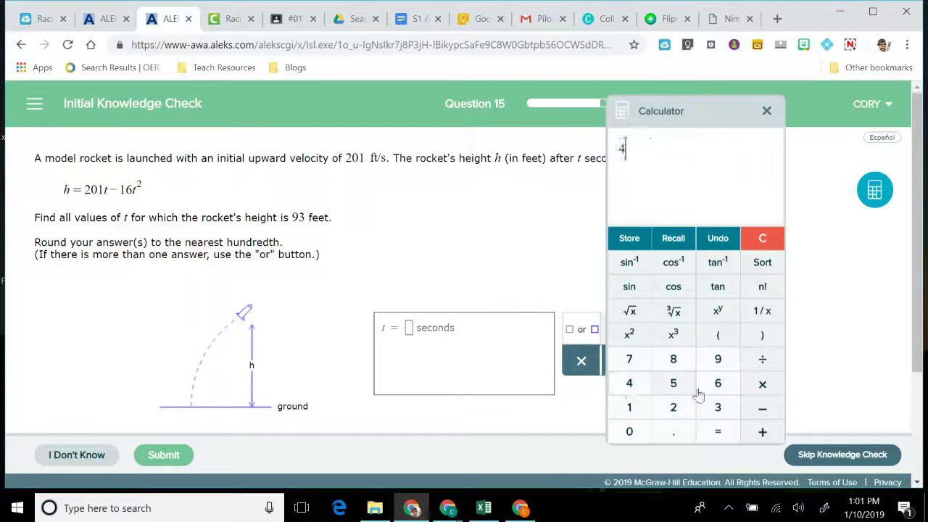
left_click(774, 384)
left_click(629, 408)
left_click(717, 383)
left_click(761, 384)
left_click(717, 361)
left_click(717, 407)
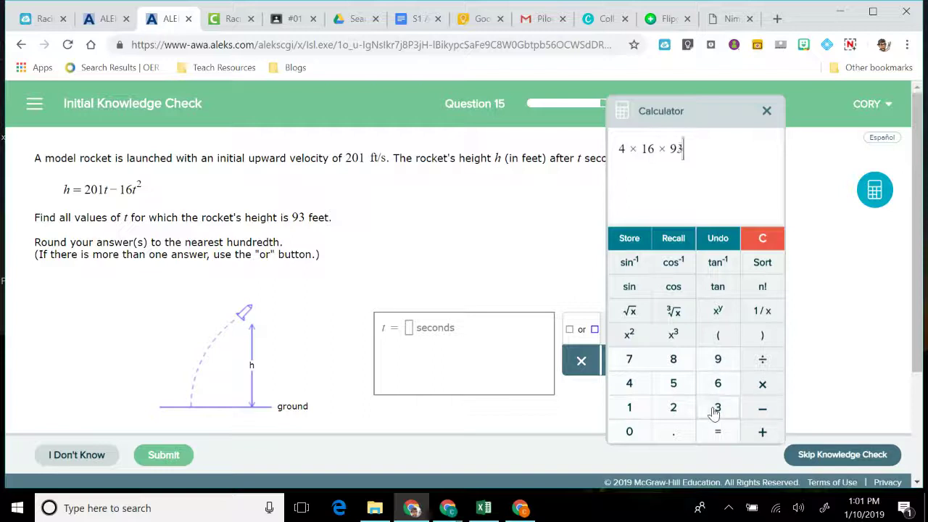
left_click(717, 432)
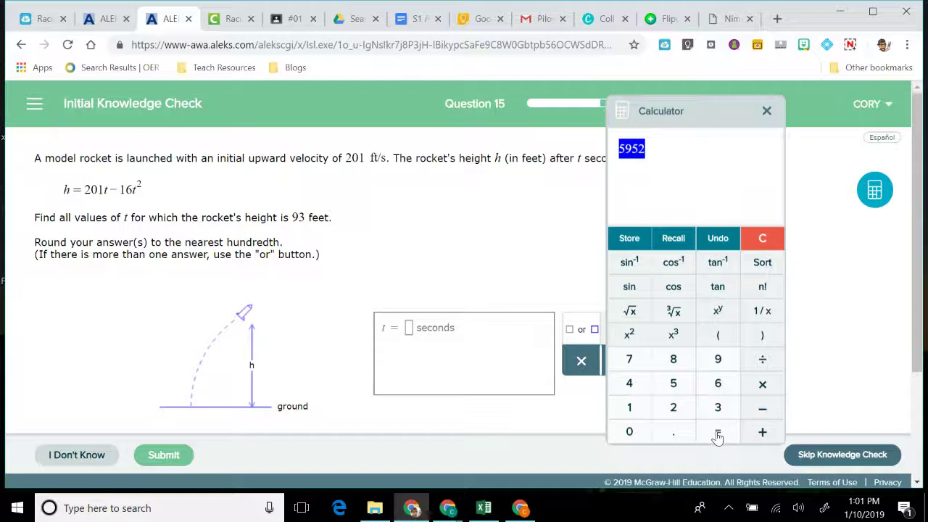
Subtract 40401 from the 5952 result in the calculator.
left_click(761, 407)
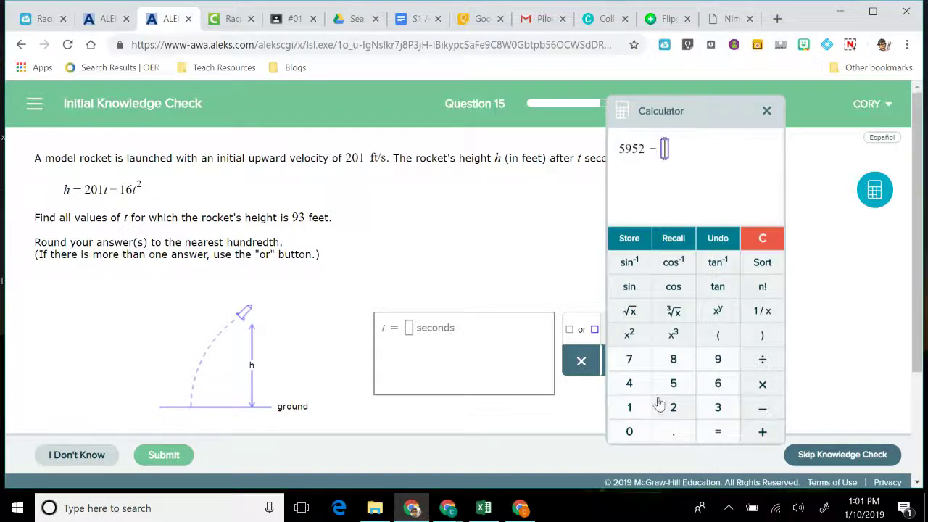
left_click(628, 382)
left_click(628, 435)
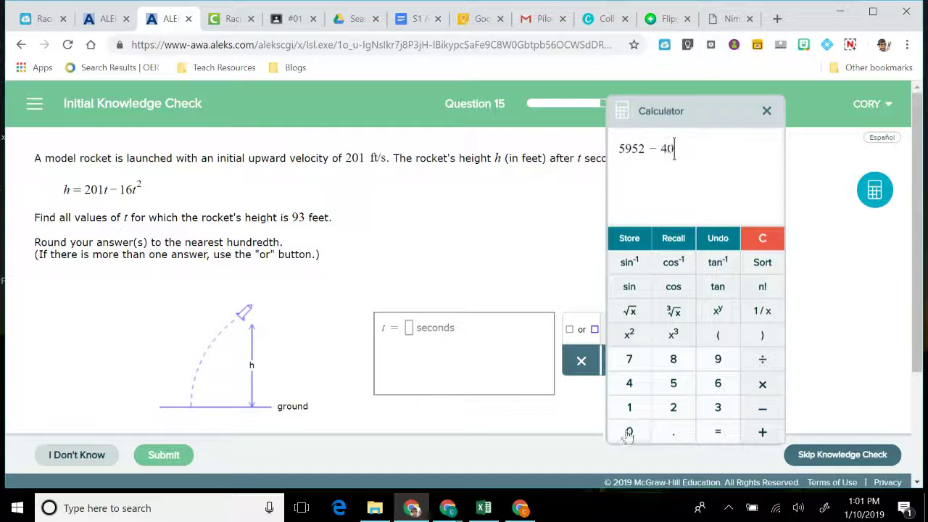
left_click(629, 384)
left_click(629, 427)
left_click(629, 408)
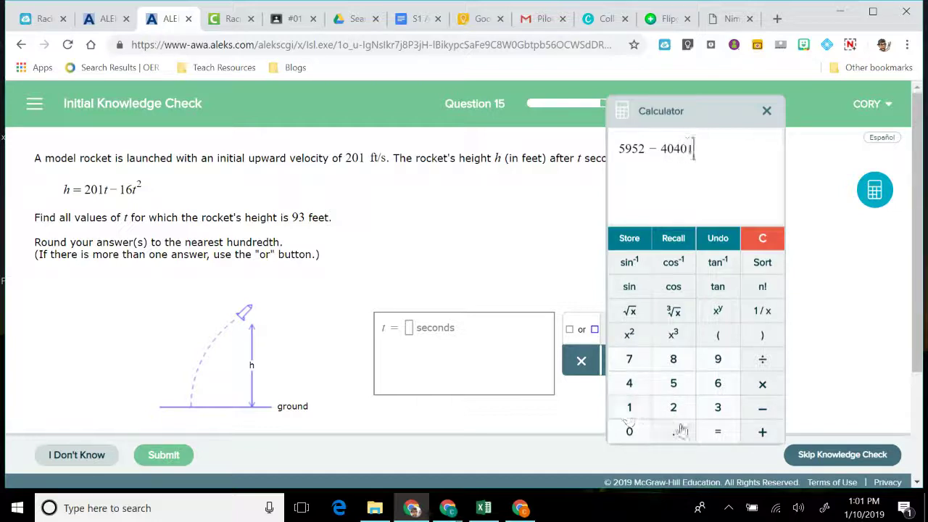
left_click(717, 431)
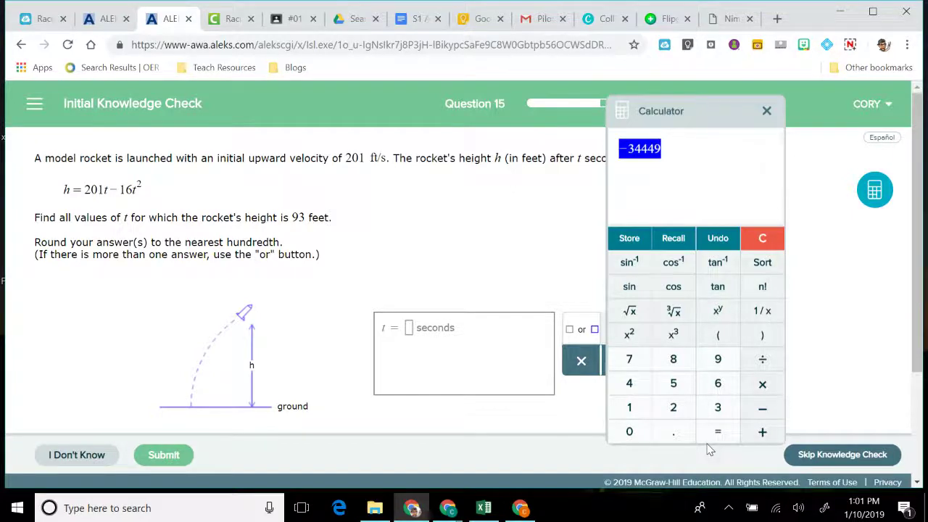
Apply a square root to the result, remove the negative sign under the radical, and evaluate the root of 34449.
left_click(630, 311)
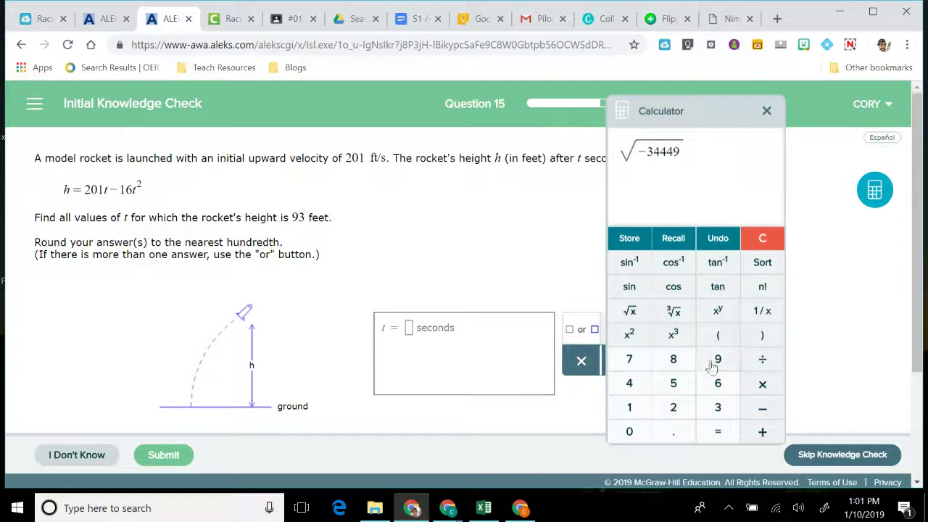
left_click(641, 153)
key("BackSpace")
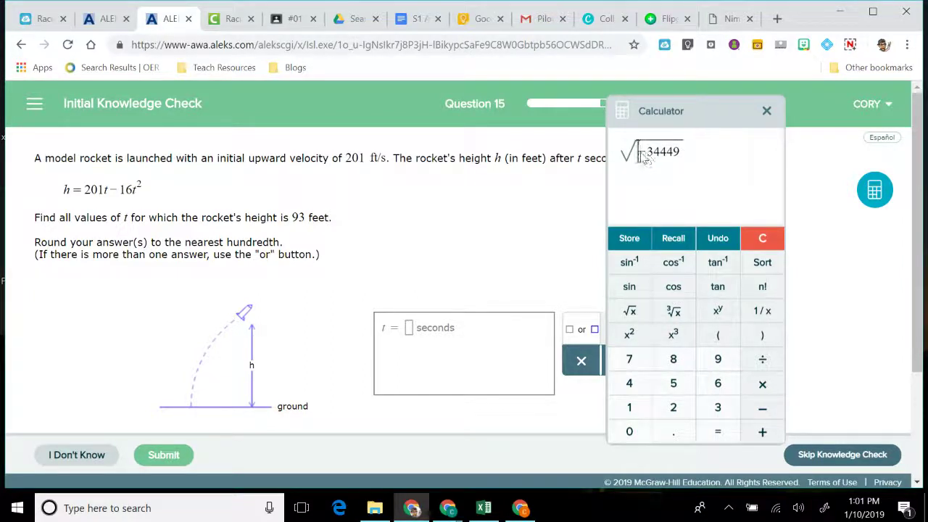
key("Delete")
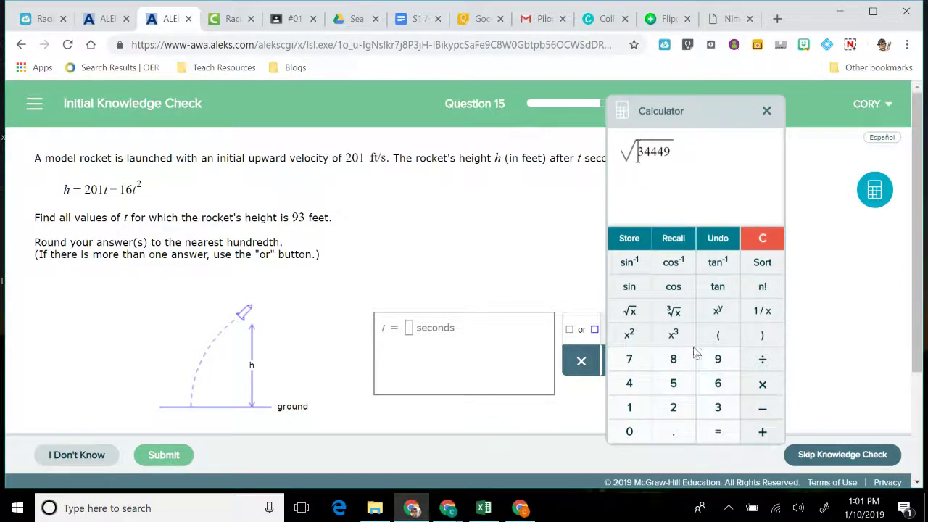
left_click(718, 432)
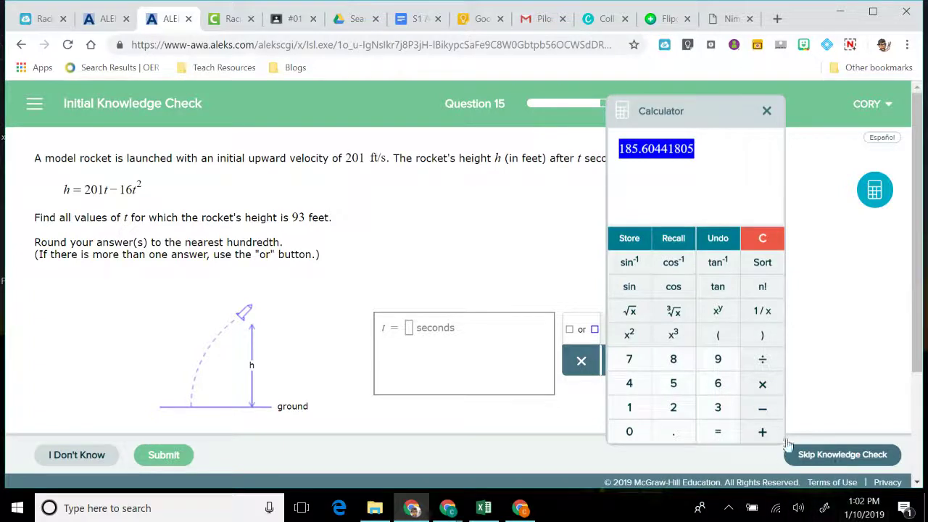
Clear the calculator entry and calculate −201 + 185.6 for the first root's numerator.
left_click(746, 413)
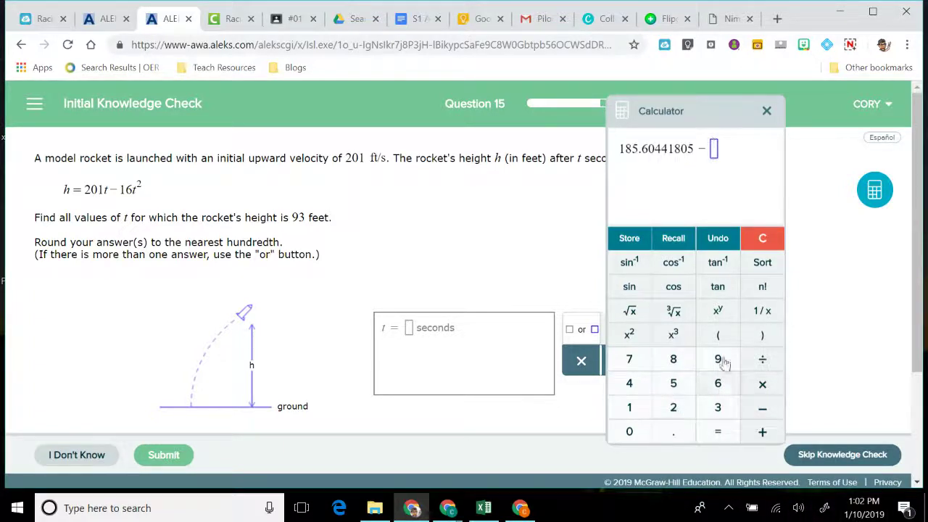
left_click(757, 241)
left_click(762, 407)
left_click(672, 408)
left_click(628, 431)
left_click(628, 407)
left_click(761, 432)
left_click(621, 409)
left_click(666, 360)
left_click(667, 384)
left_click(670, 432)
left_click(718, 382)
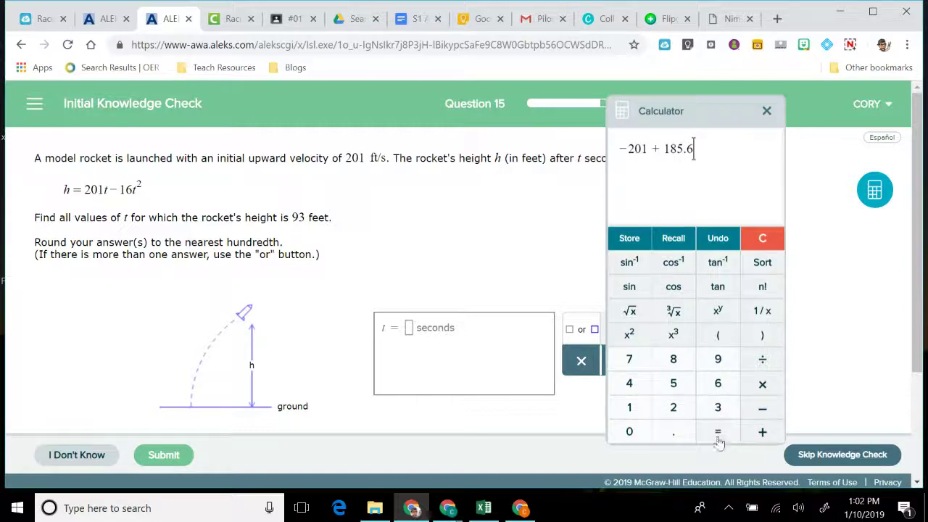
left_click(718, 432)
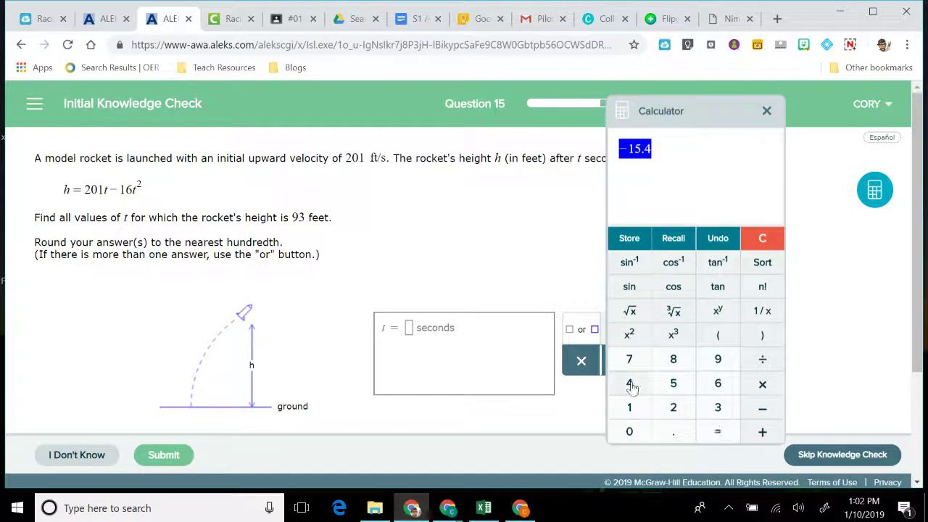
Divide the result of −201 + 185.6 by 32.
left_click(761, 359)
left_click(714, 407)
left_click(670, 406)
left_click(718, 433)
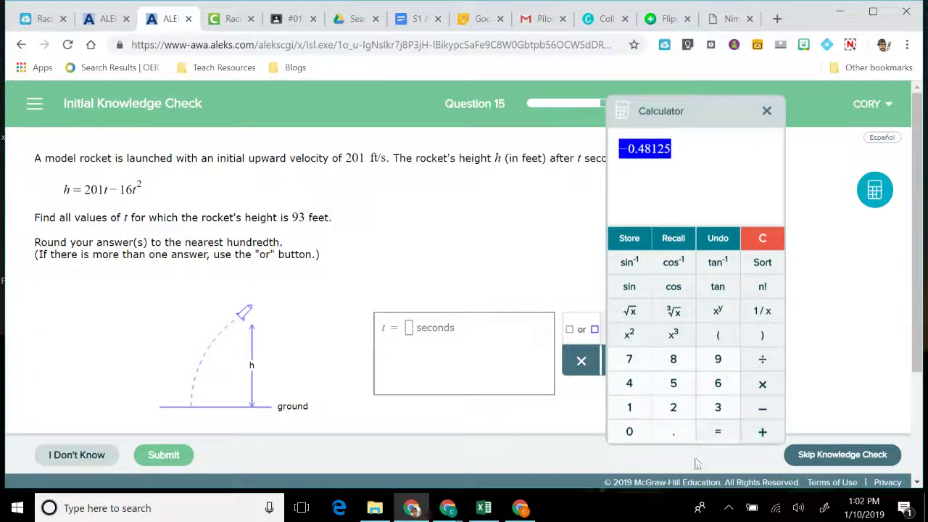
Calculate 201 + 185.6 for the second root's numerator.
left_click(680, 414)
left_click(642, 431)
left_click(638, 412)
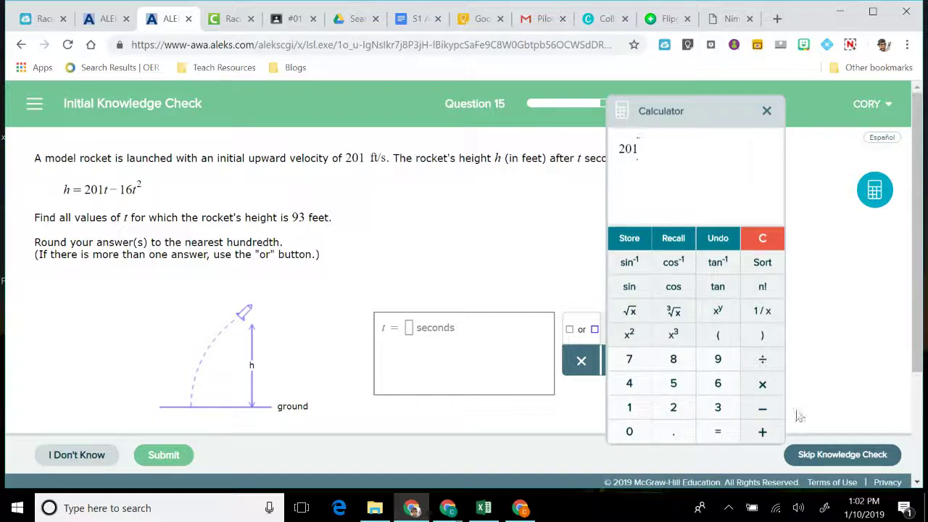
left_click(763, 432)
left_click(644, 412)
left_click(672, 358)
left_click(673, 382)
left_click(679, 431)
left_click(716, 382)
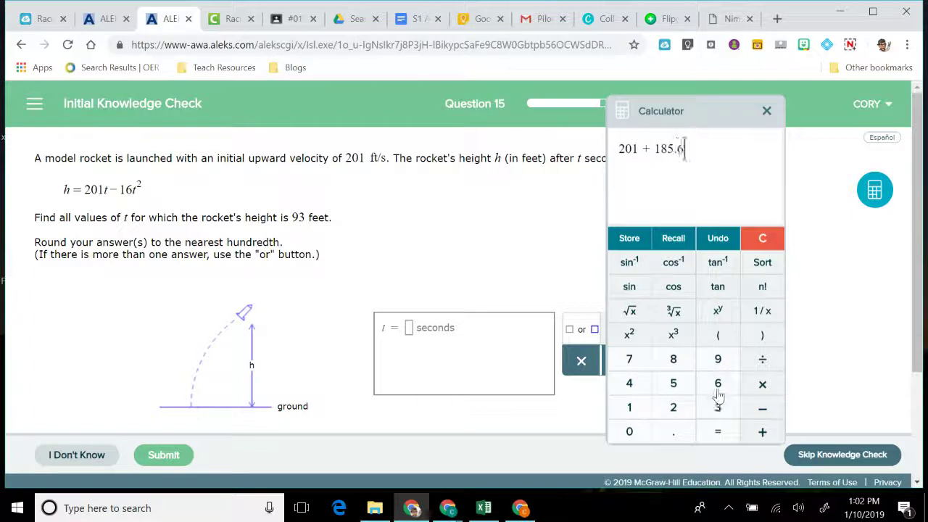
left_click(716, 434)
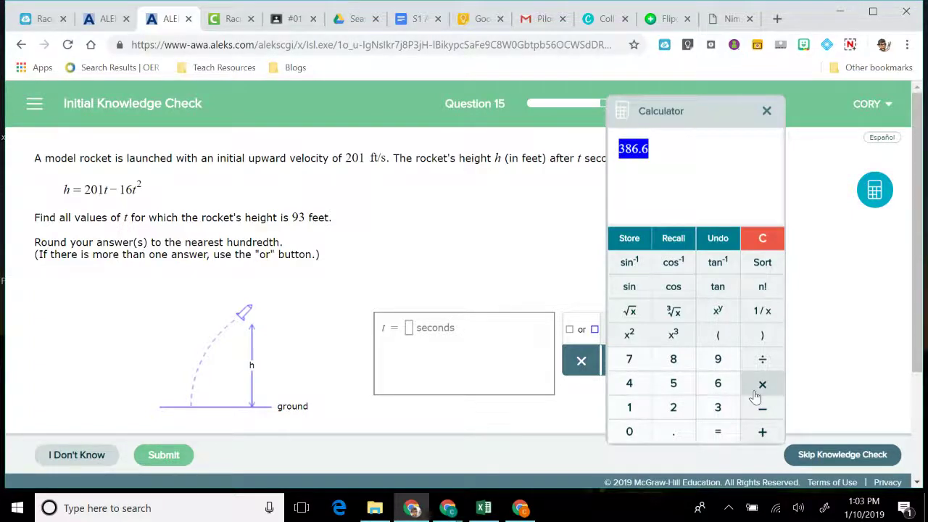
Divide the result of 201 + 185.6 by 32.
left_click(762, 358)
left_click(718, 407)
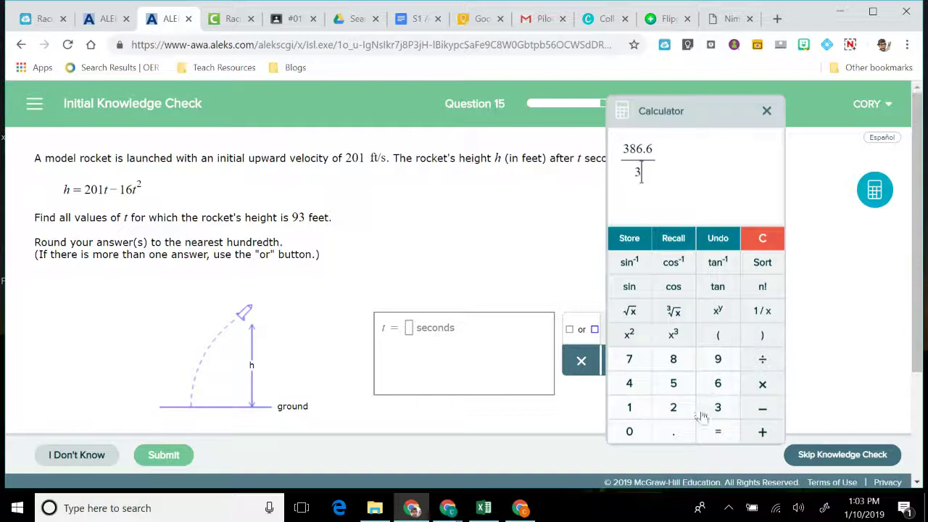
left_click(673, 407)
left_click(716, 432)
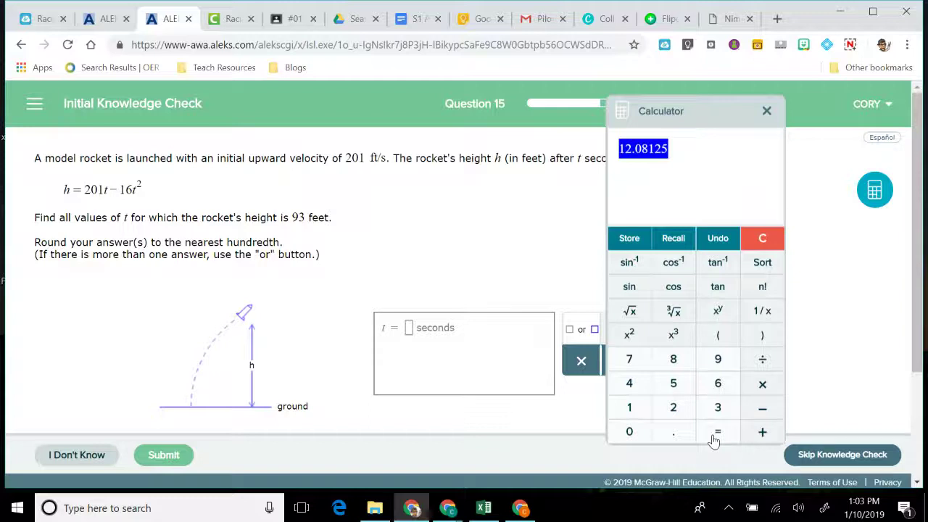
Close the calculator, enter t = .48 or t = 12.08 seconds as the answer, and submit it.
left_click(408, 328)
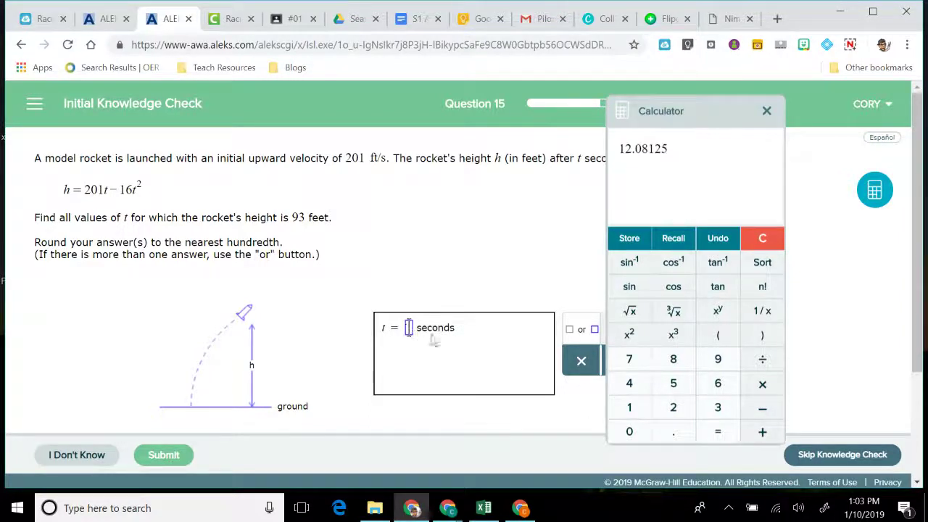
left_click(766, 111)
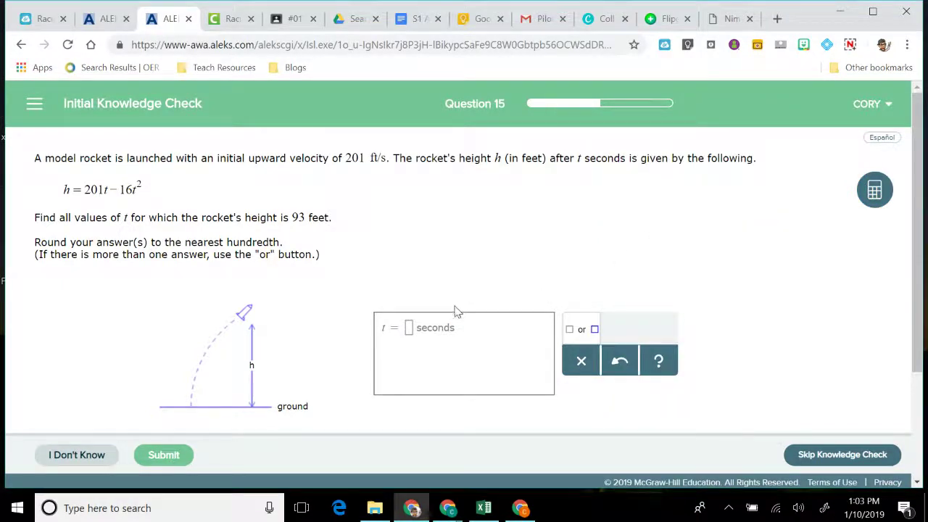
left_click(409, 330)
type(".4")
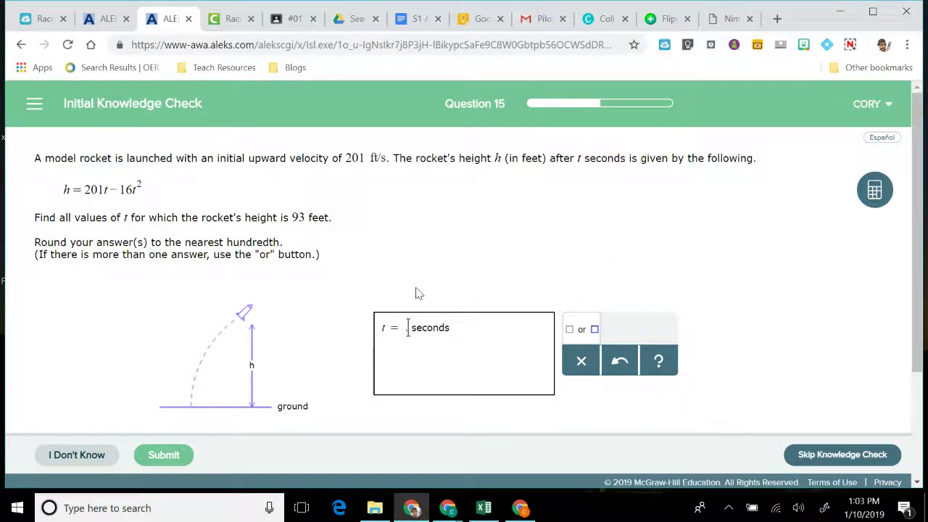
type("8")
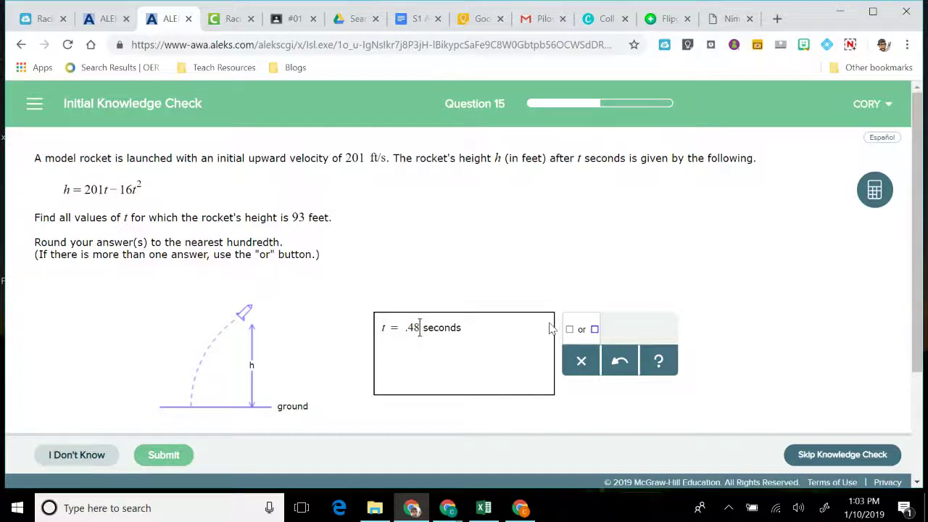
left_click(570, 331)
type("12.08 seconds")
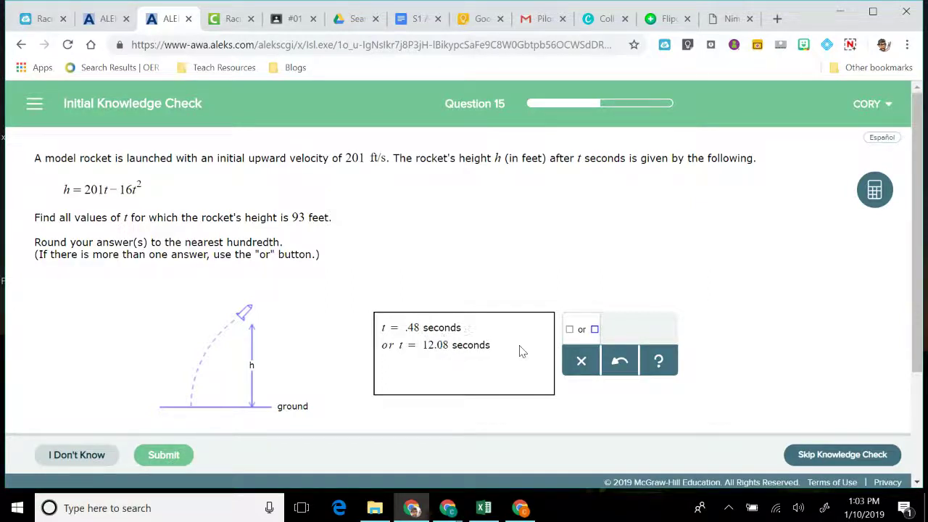
left_click(172, 459)
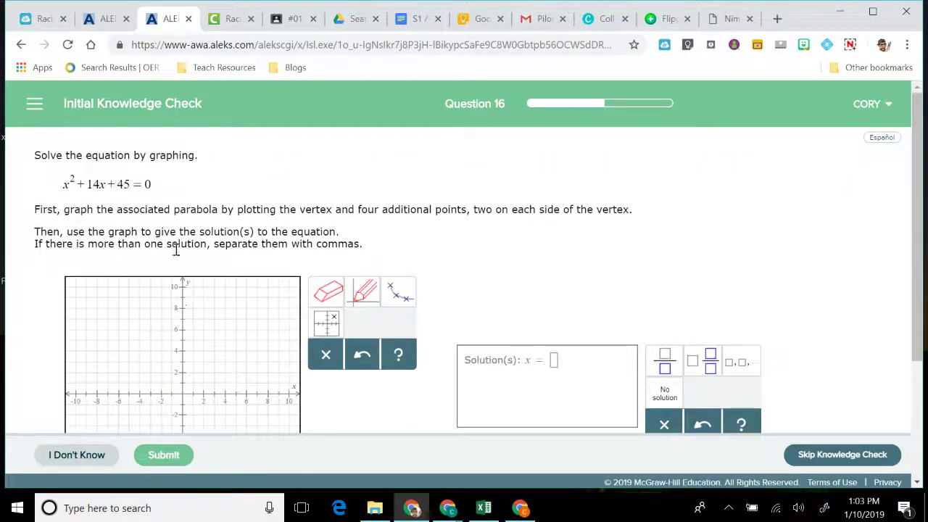
Plot the points (−4, 5) and (−5, 0) on the grid for the parabola of x² + 14x + 45.
scroll(176, 250, "down", 1)
scroll(175, 249, "up", 1)
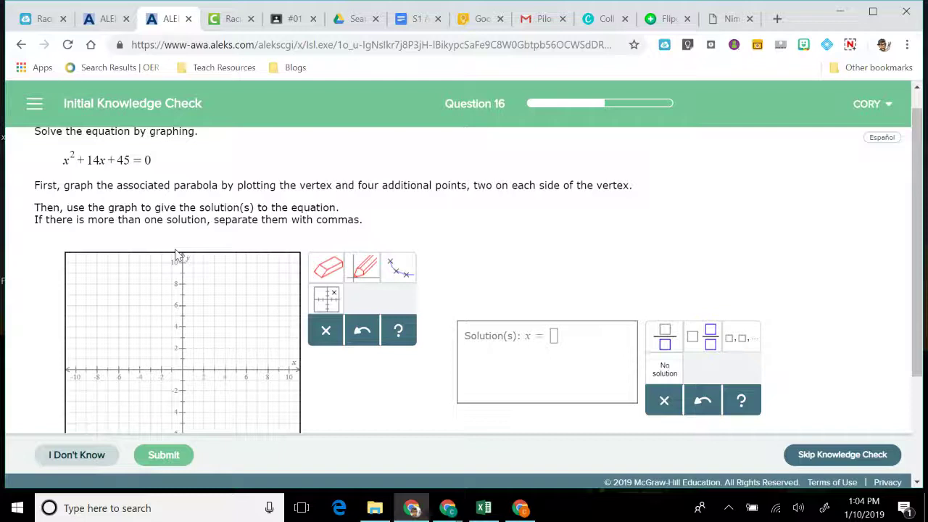
left_click(364, 267)
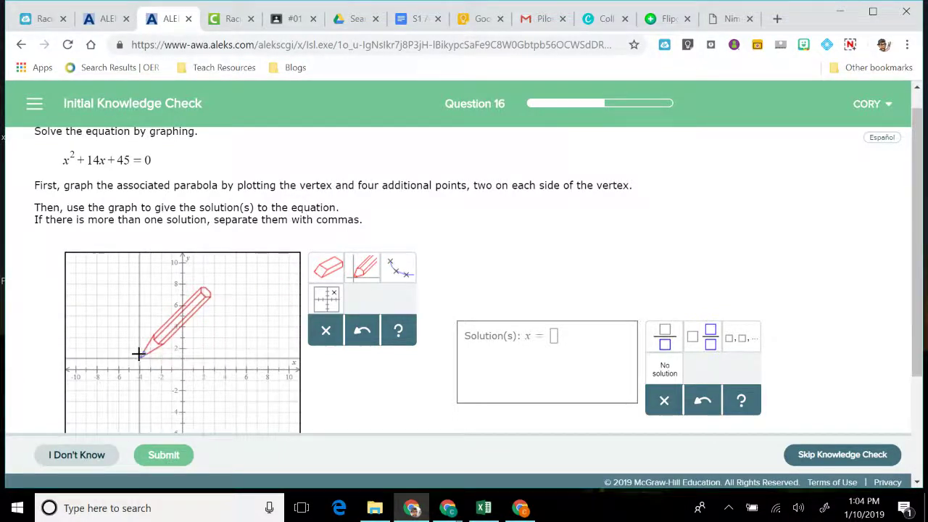
left_click(138, 315)
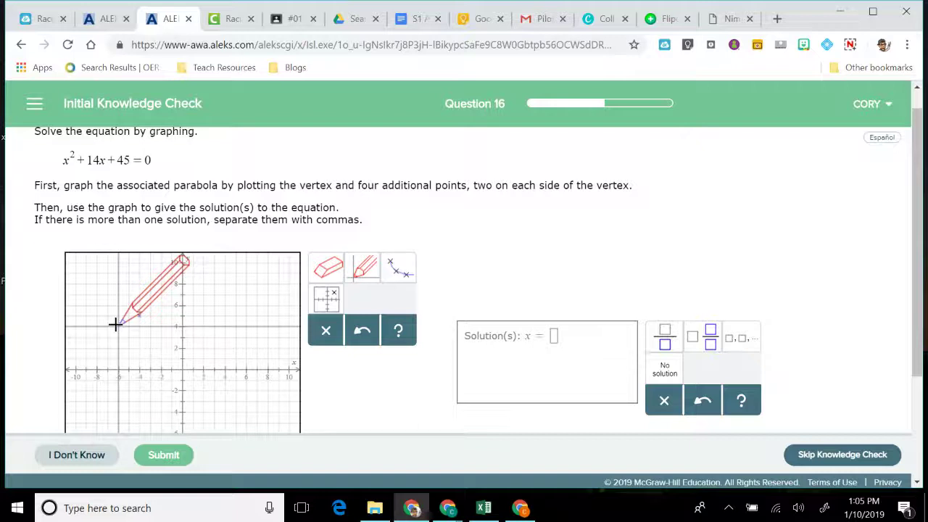
left_click(129, 370)
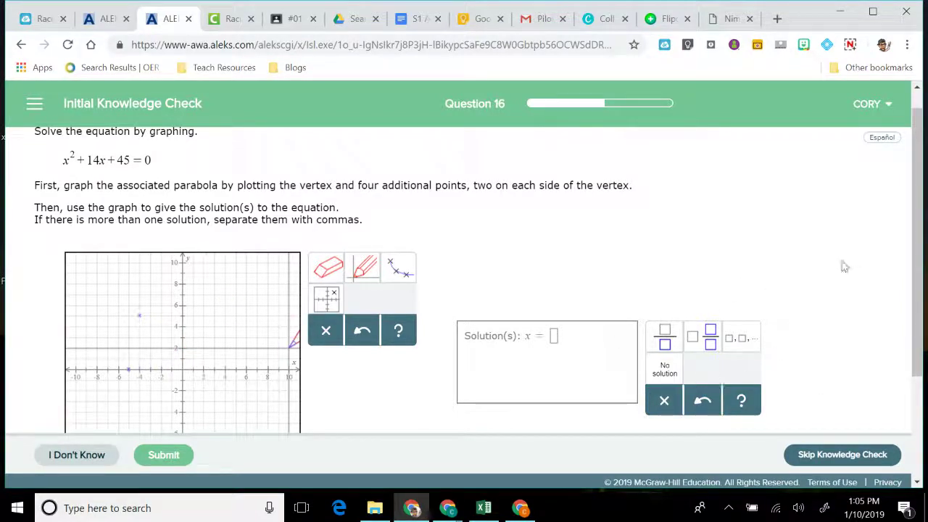
Plot the vertex (−7, −4) and the points (−6, −3), (−8, −3) and (−9, 0), and draw the parabola through the plotted points.
scroll(661, 421, "down", 2)
scroll(661, 421, "up", 2)
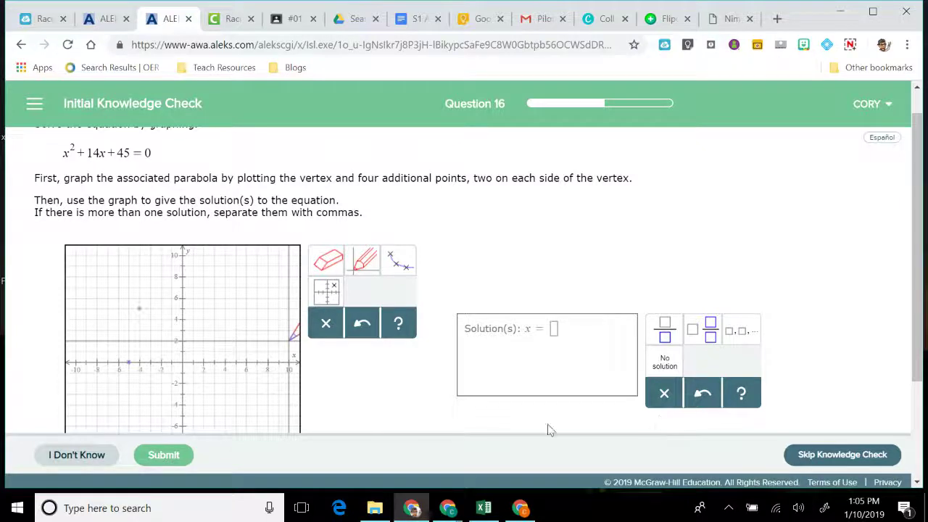
left_click(120, 393)
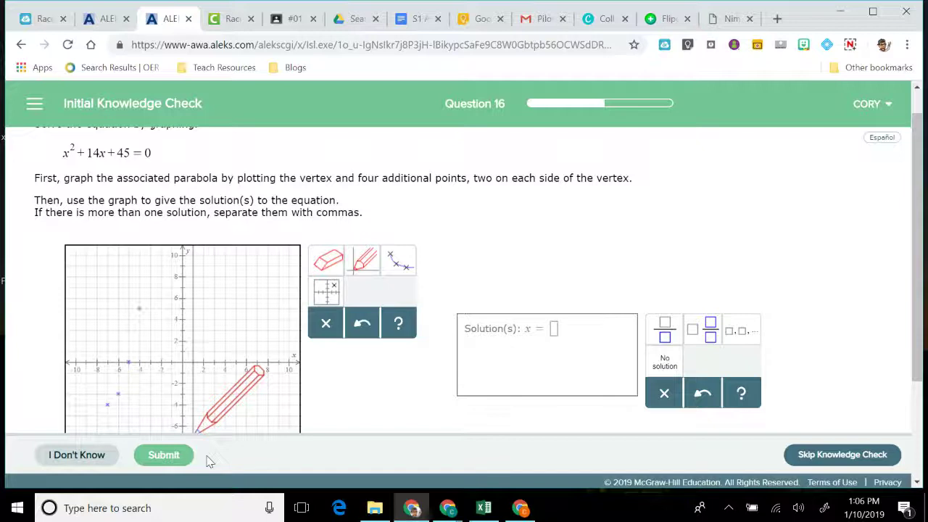
left_click(99, 396)
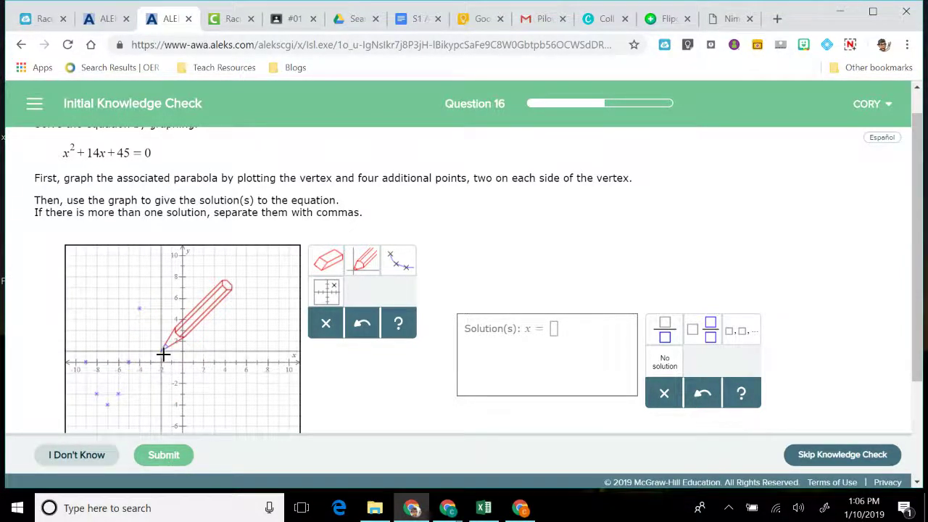
left_click(399, 261)
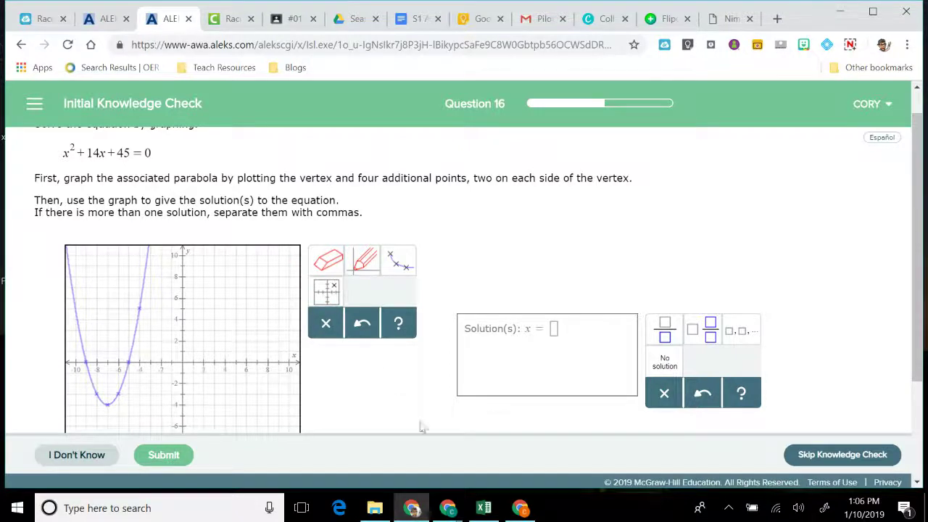
Enter x = −5, −9 as the solutions of the graphed equation and submit the answer.
scroll(439, 443, "down", 2)
scroll(439, 443, "up", 1)
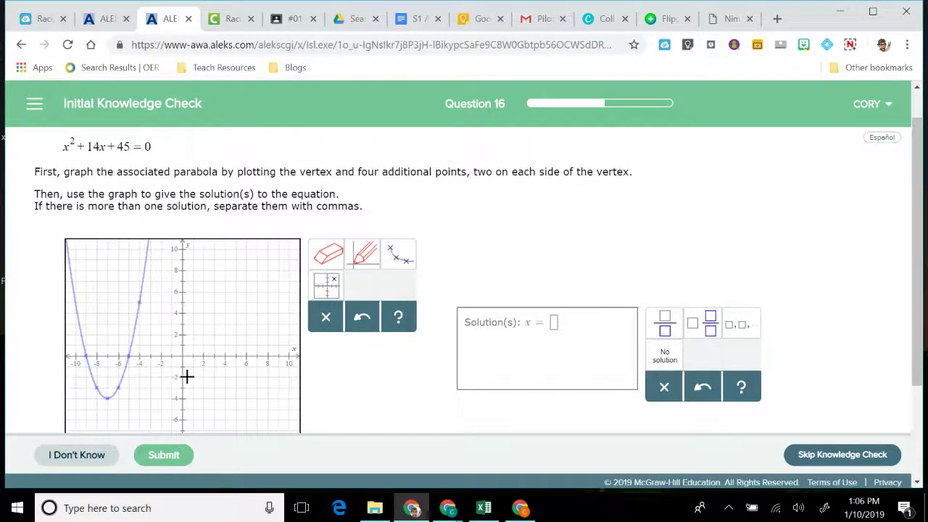
left_click(554, 332)
type("-5,-9")
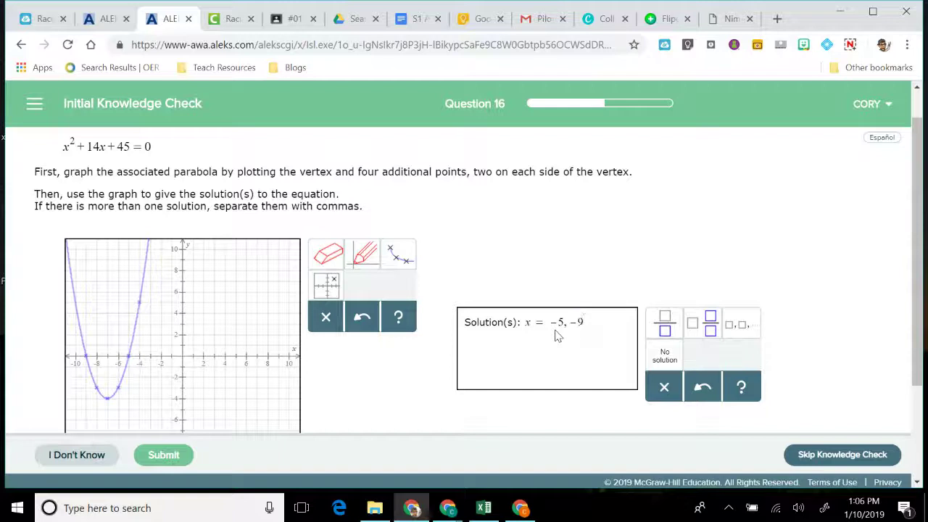
scroll(269, 364, "down", 2)
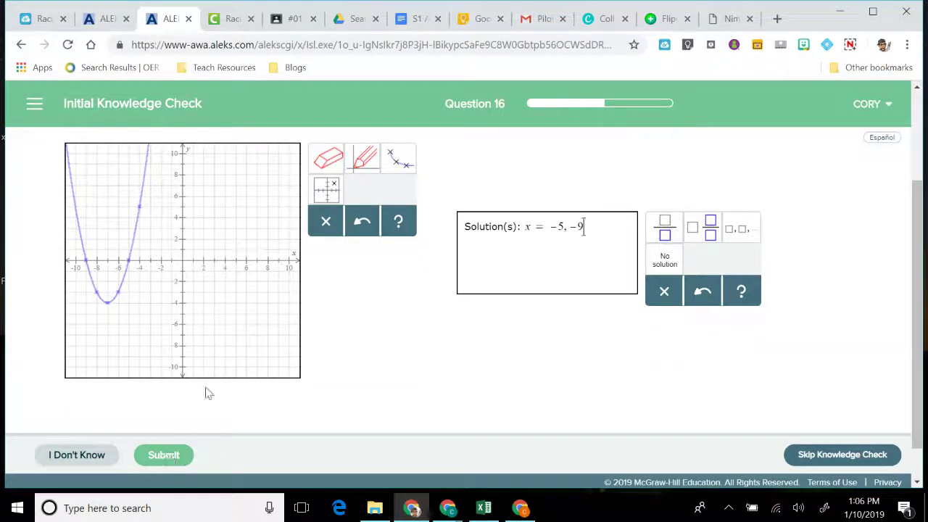
left_click(164, 456)
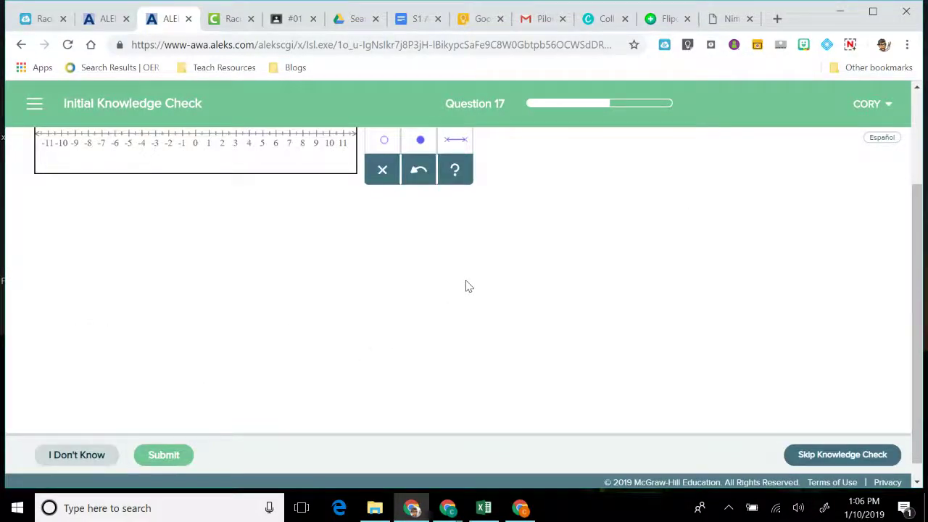
Place open endpoints at −10 and −4 on the number line for the inequality |w + 7| > 3.
scroll(467, 286, "up", 3)
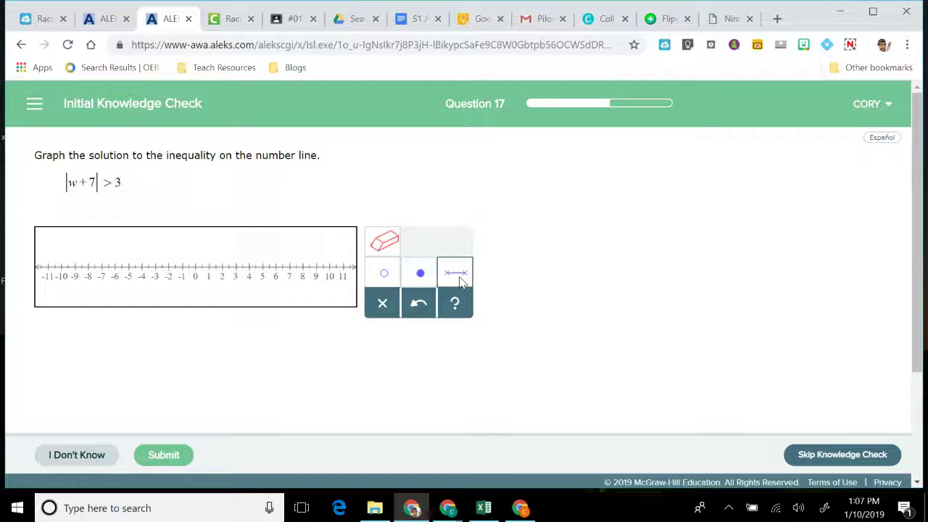
left_click(421, 276)
left_click(383, 273)
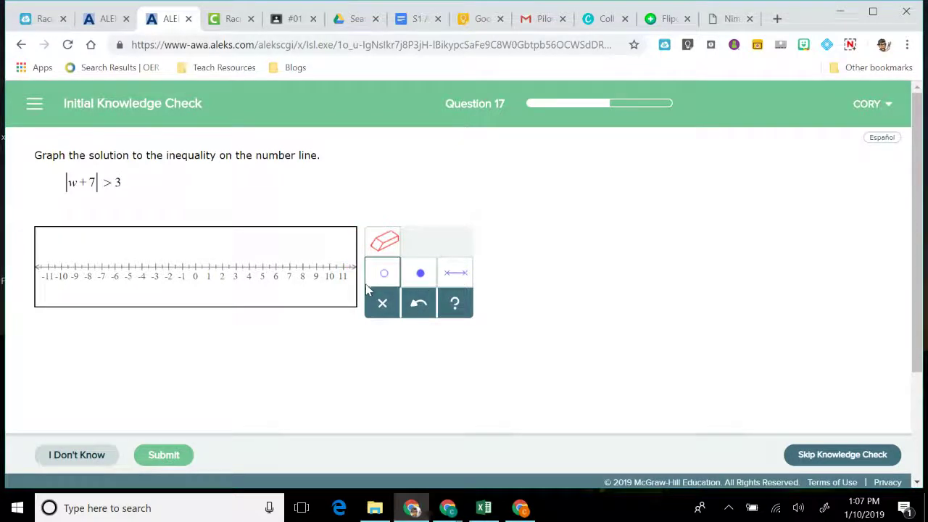
left_click(61, 267)
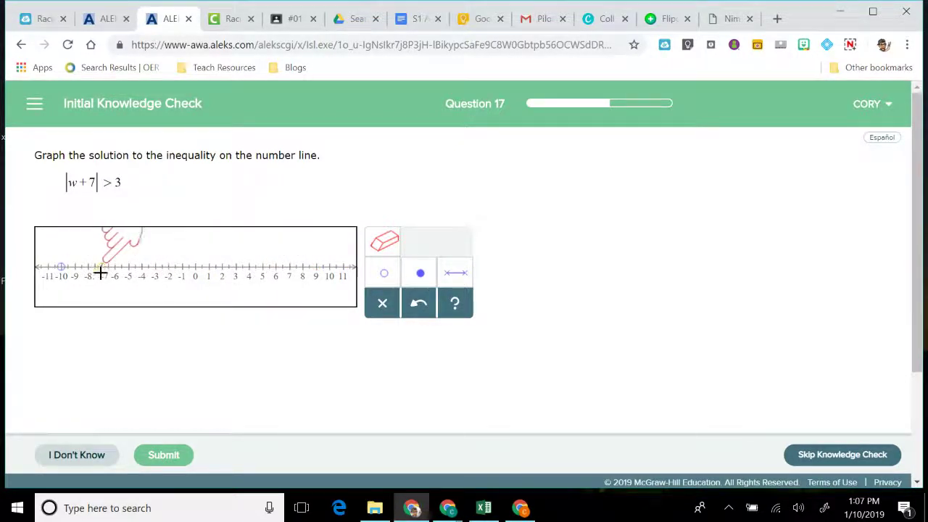
left_click(141, 267)
Shade the segment between the open endpoints at −10 and −4 on the number line and submit the answer.
left_click(455, 273)
left_click(107, 267)
left_click(111, 268)
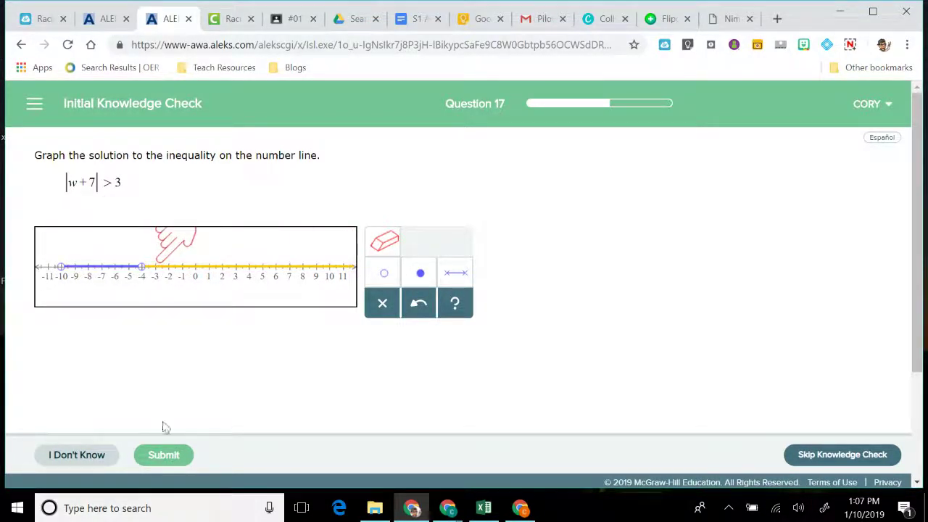
left_click(111, 268)
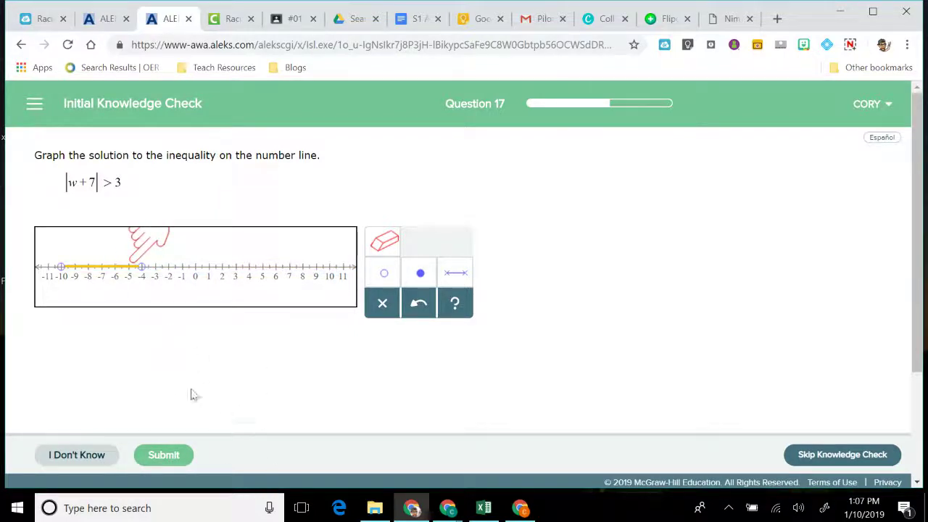
left_click(168, 455)
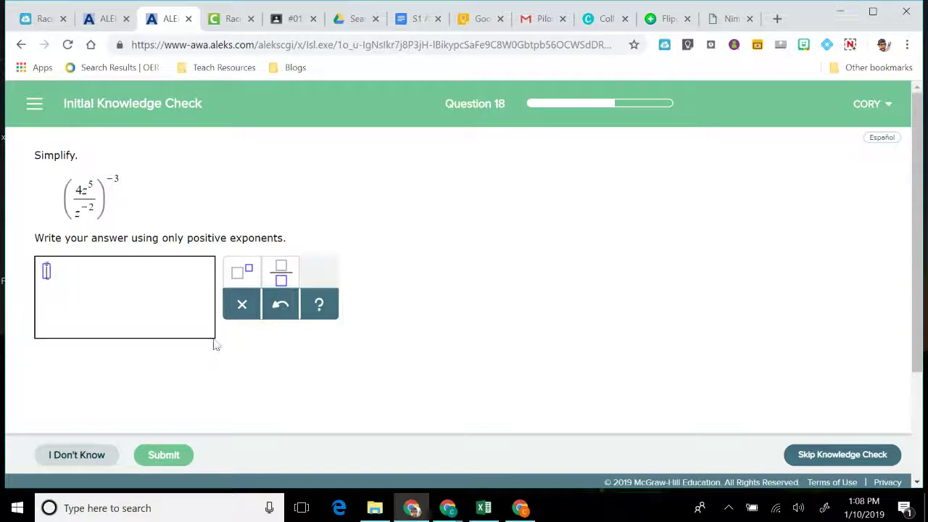
Enter the simplified expression as the fraction 1 over 64z to the power 21 and submit it.
left_click(271, 276)
type("1/")
left_click(49, 290)
type("64")
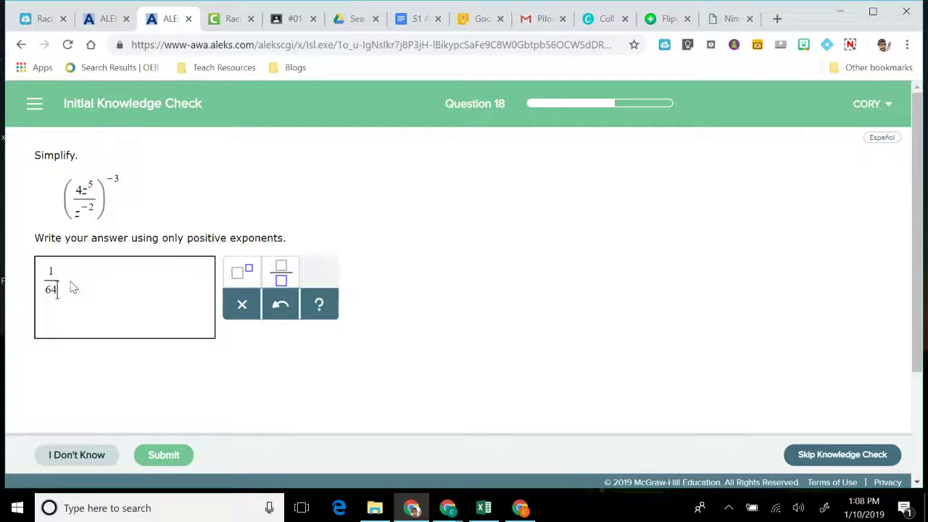
type("z")
left_click(241, 273)
type("21")
left_click(181, 454)
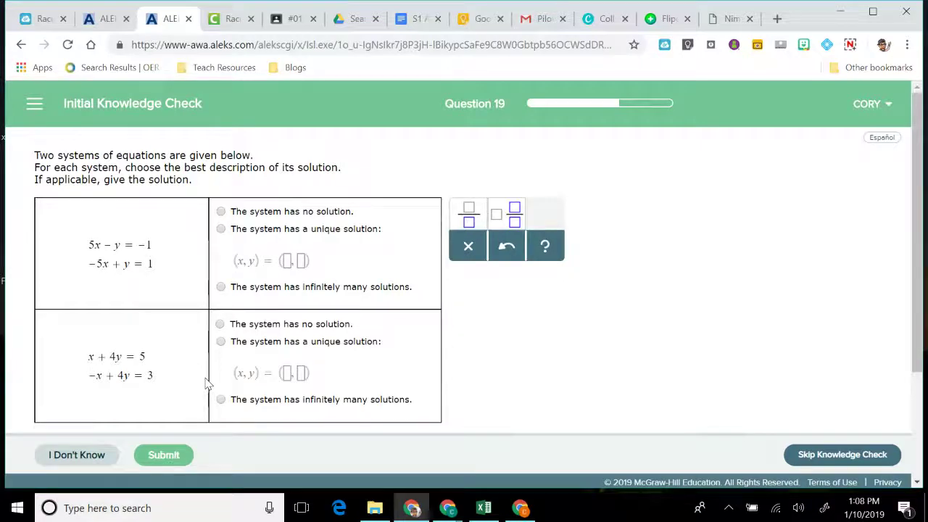
Mark both systems of equations as having a unique solution, entering (1, 1) for the second system.
scroll(206, 383, "down", 2)
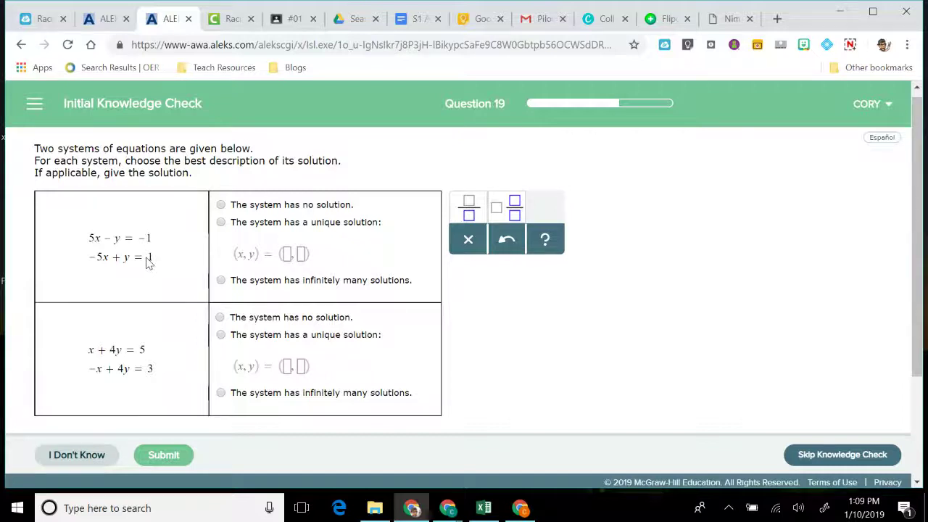
left_click(221, 222)
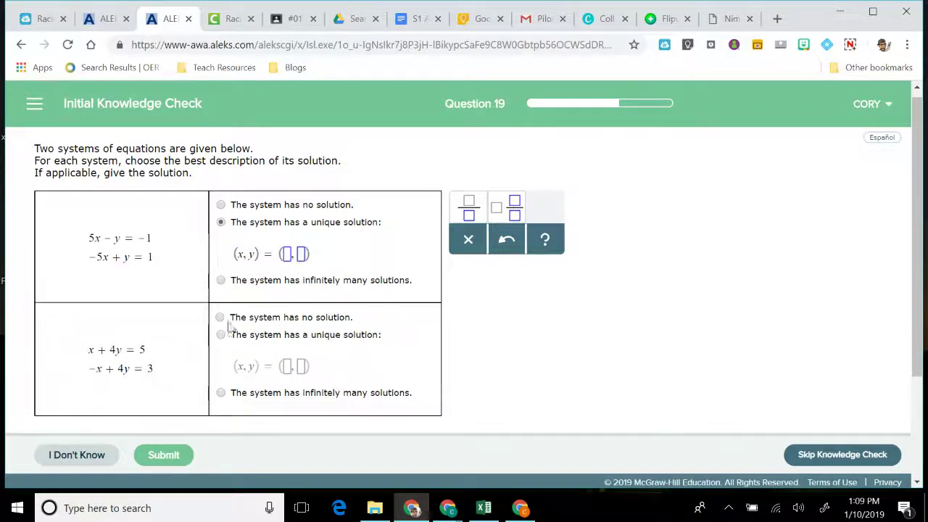
left_click(220, 335)
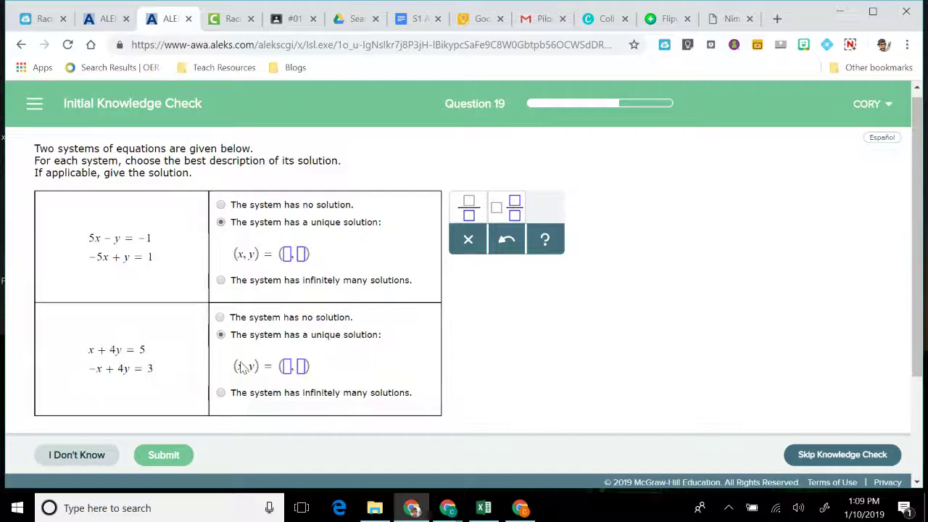
left_click(285, 367)
type("1")
key("Tab")
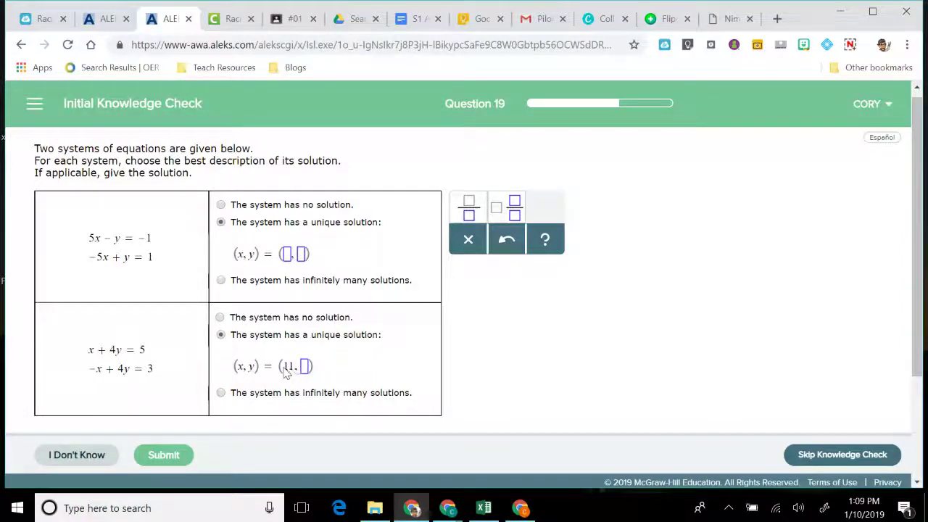
type("1")
Change the first system's description to infinitely many solutions and submit the answer.
left_click(221, 281)
left_click(163, 455)
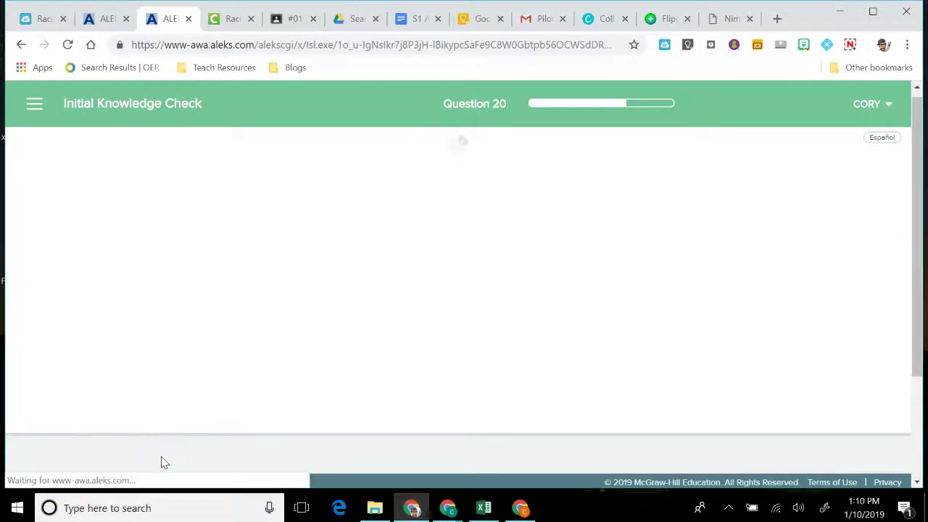
Complete part (a) by stating that y = x + 4/5 is equally steep and intersects the y-axis at a higher point.
scroll(231, 402, "down", 2)
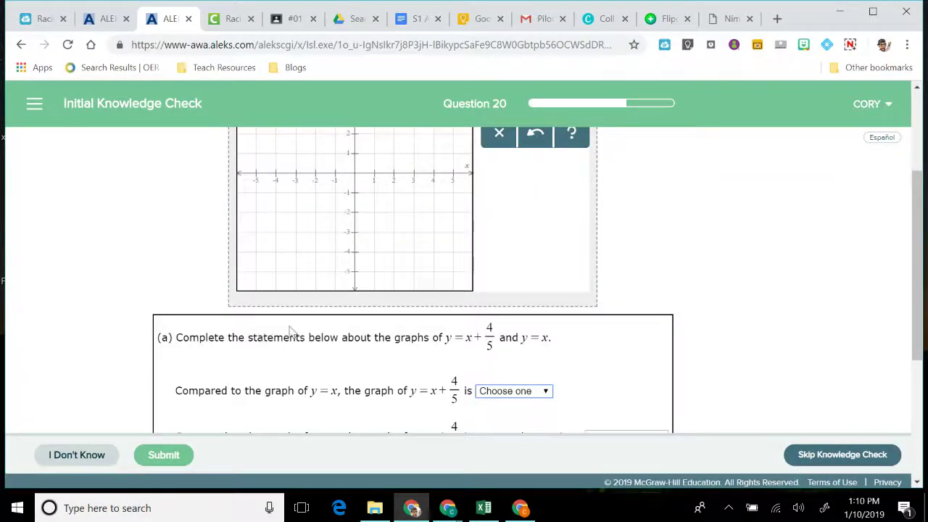
scroll(290, 331, "up", 3)
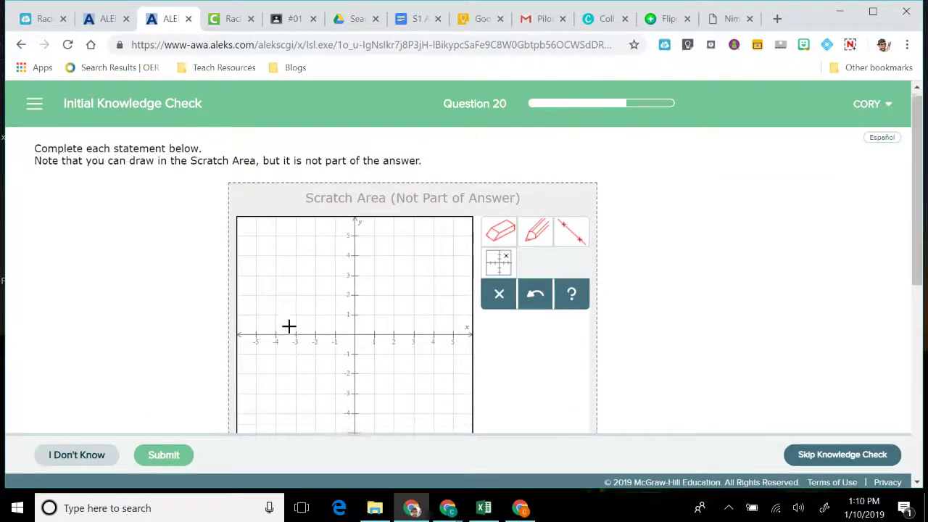
scroll(288, 326, "down", 4)
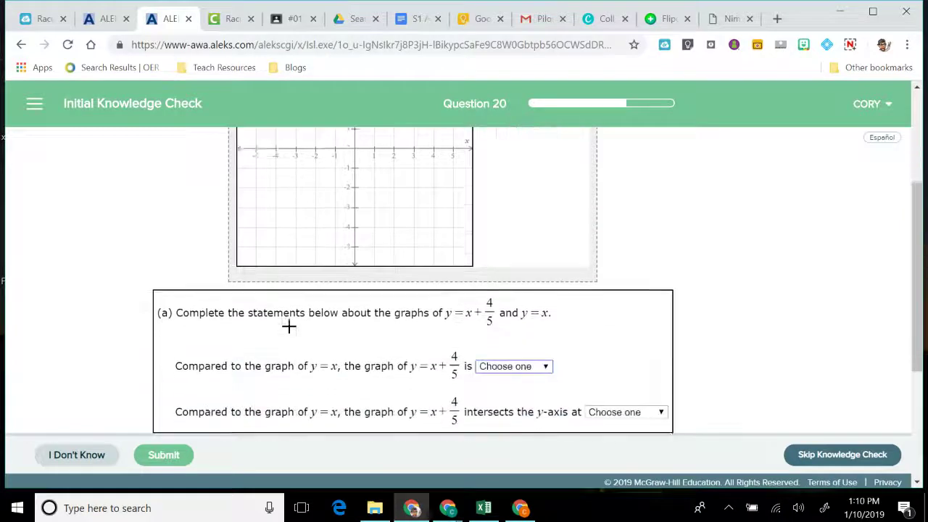
scroll(290, 330, "up", 2)
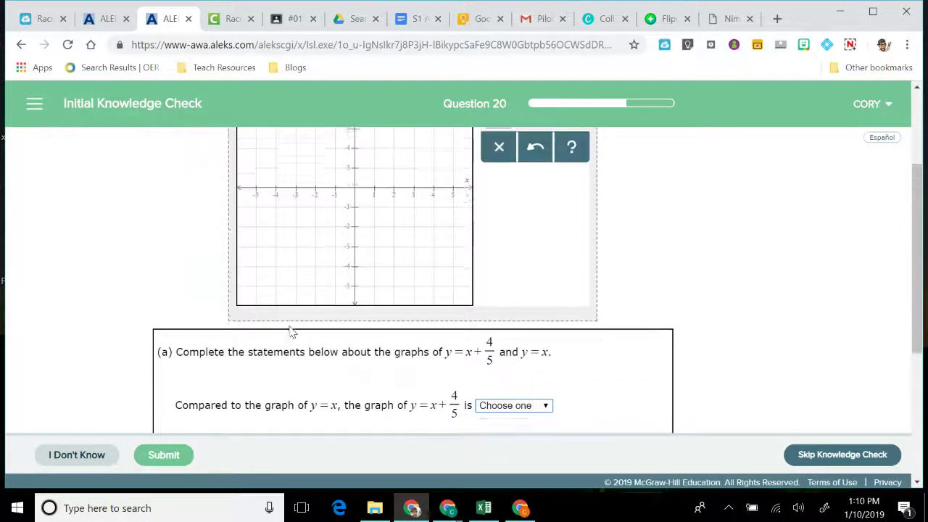
scroll(335, 298, "down", 1)
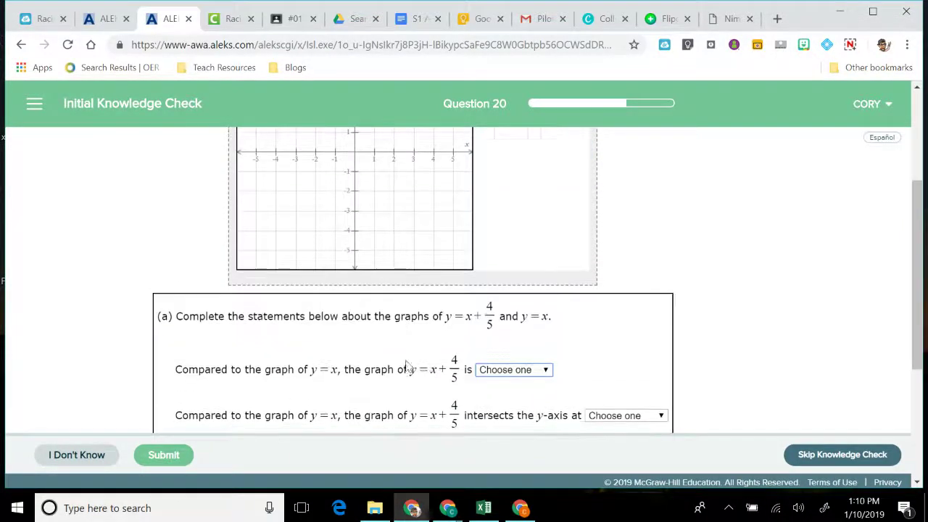
left_click(508, 371)
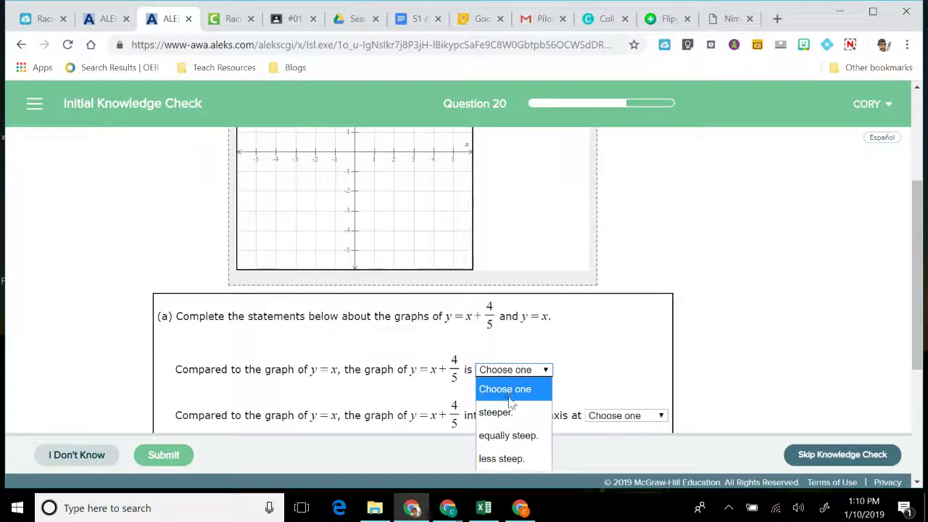
left_click(510, 435)
scroll(394, 399, "down", 2)
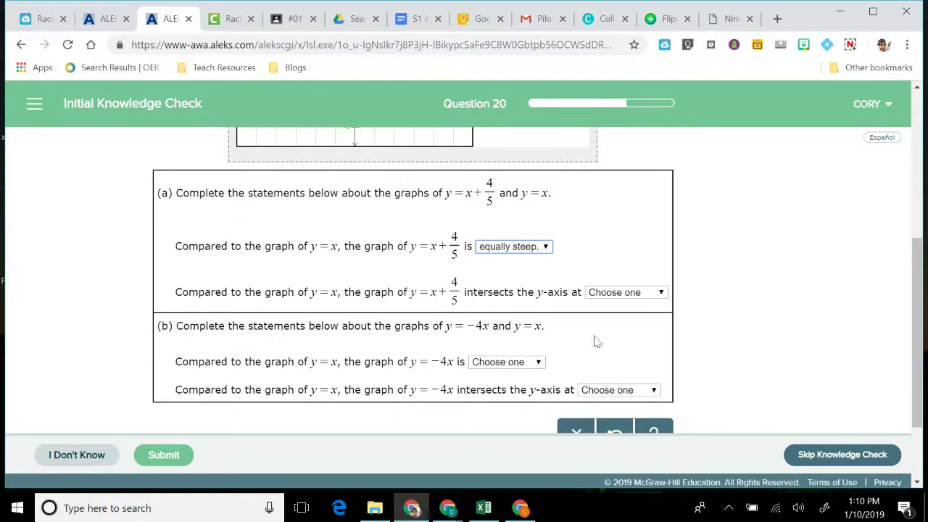
left_click(641, 294)
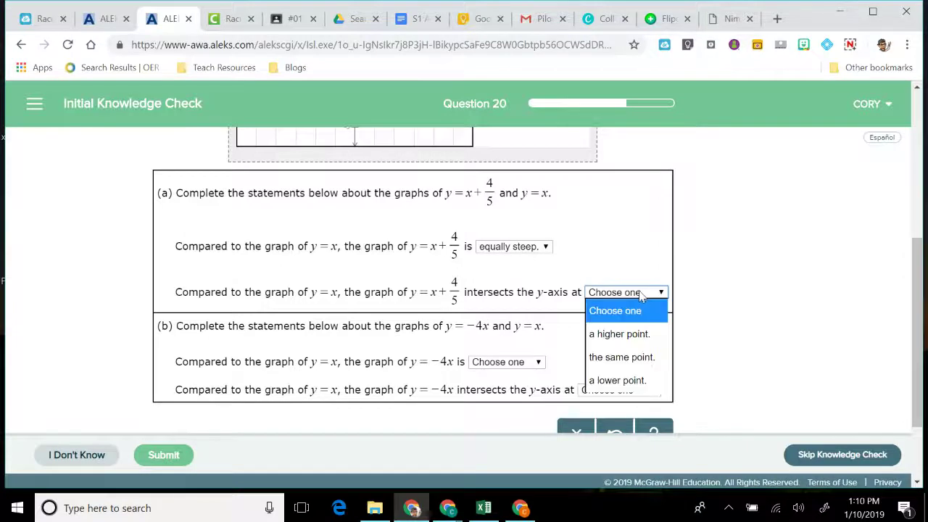
left_click(638, 333)
Complete part (b) by stating that y = −4x is less steep and intersects the y-axis at the same point, and submit.
scroll(466, 322, "down", 1)
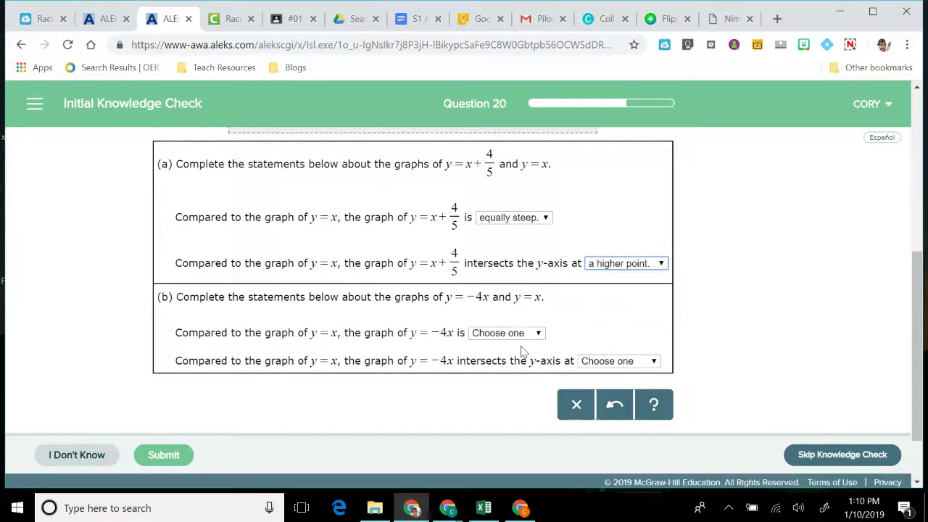
scroll(522, 354, "down", 1)
left_click(517, 290)
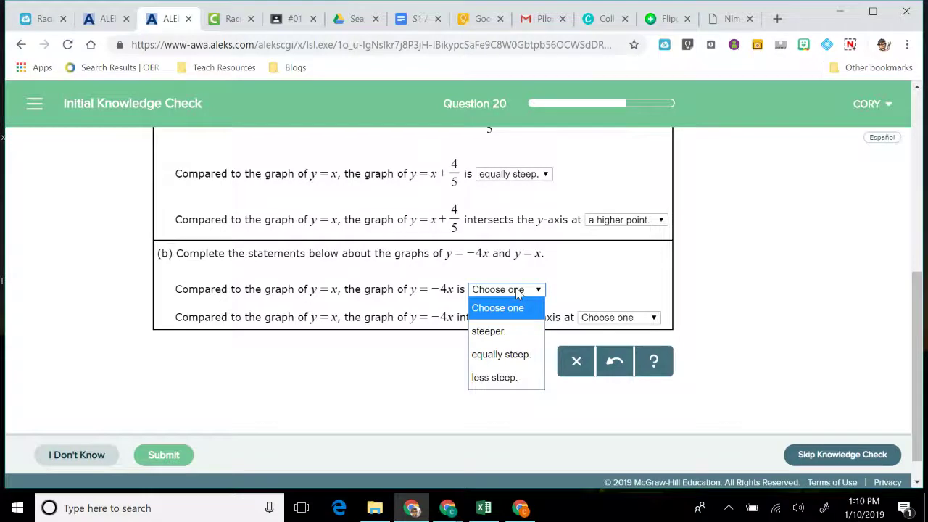
left_click(501, 377)
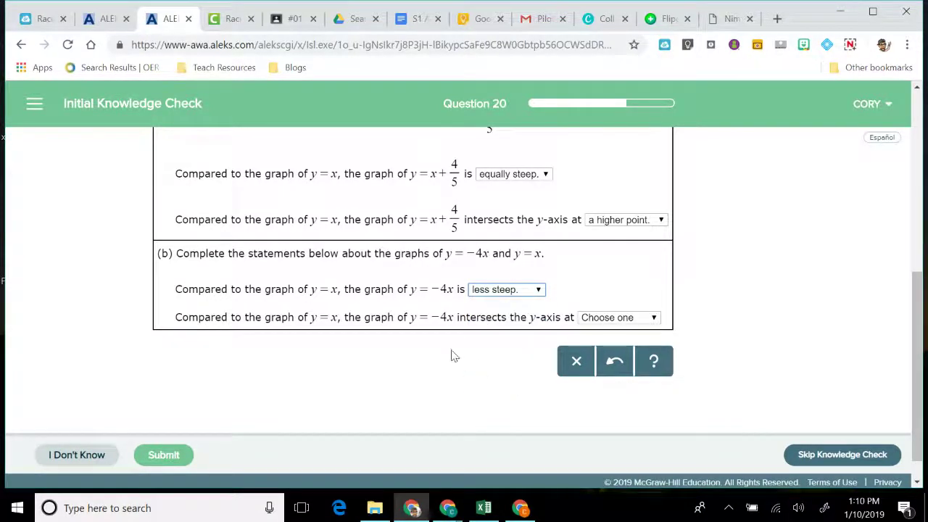
left_click(585, 319)
left_click(605, 385)
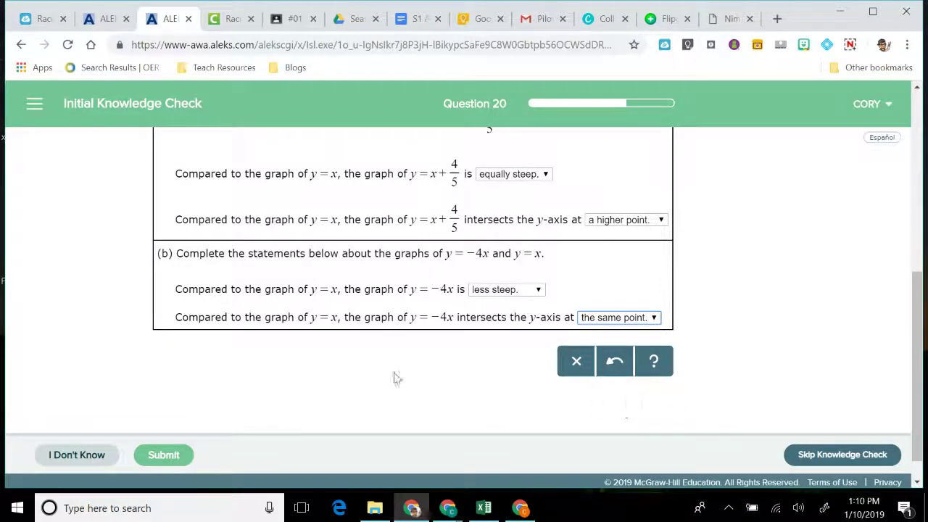
right_click(165, 462)
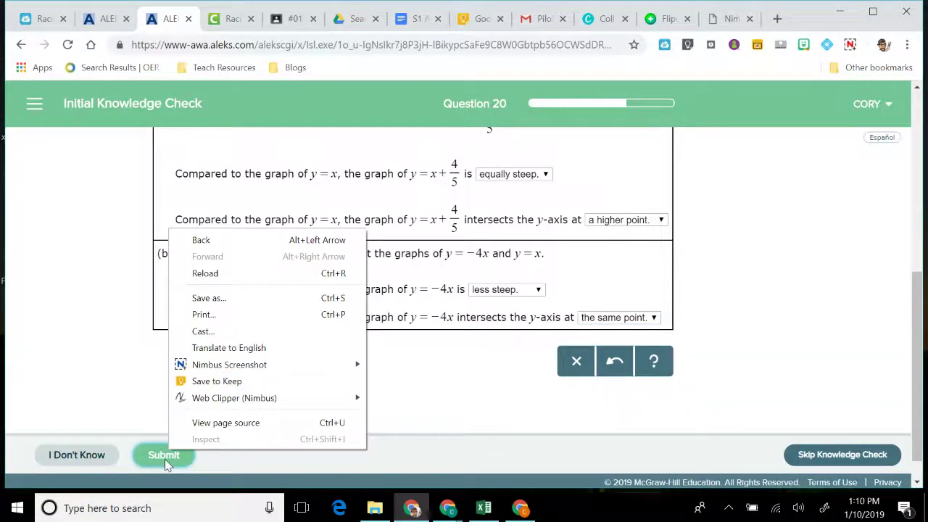
left_click(165, 459)
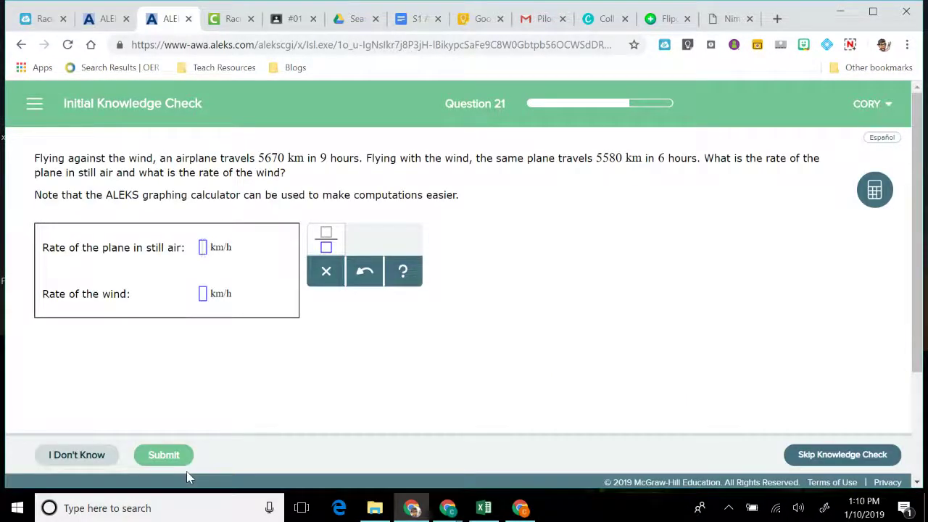
left_click(850, 45)
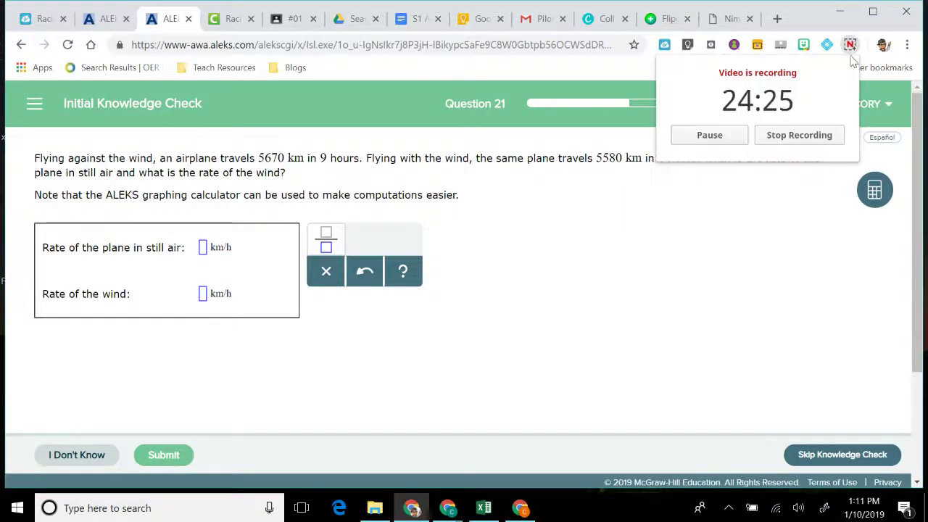
left_click(725, 138)
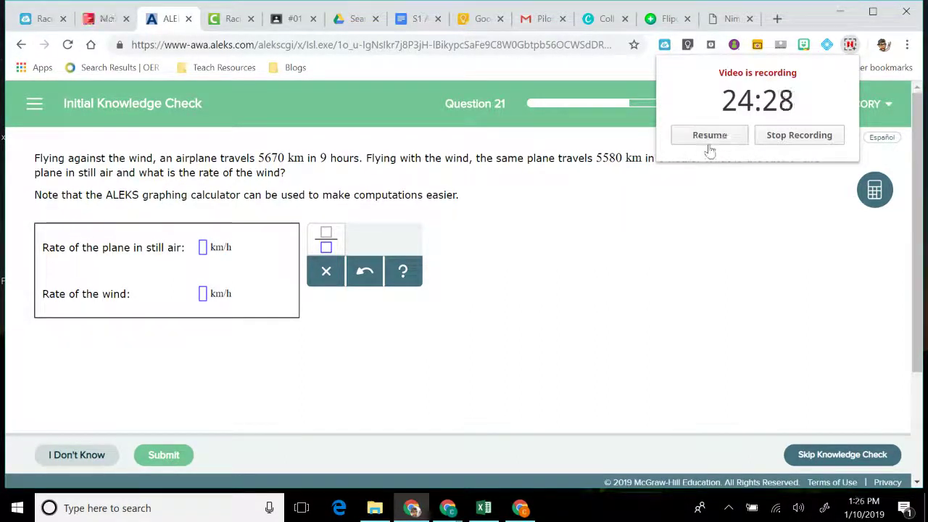
left_click(708, 137)
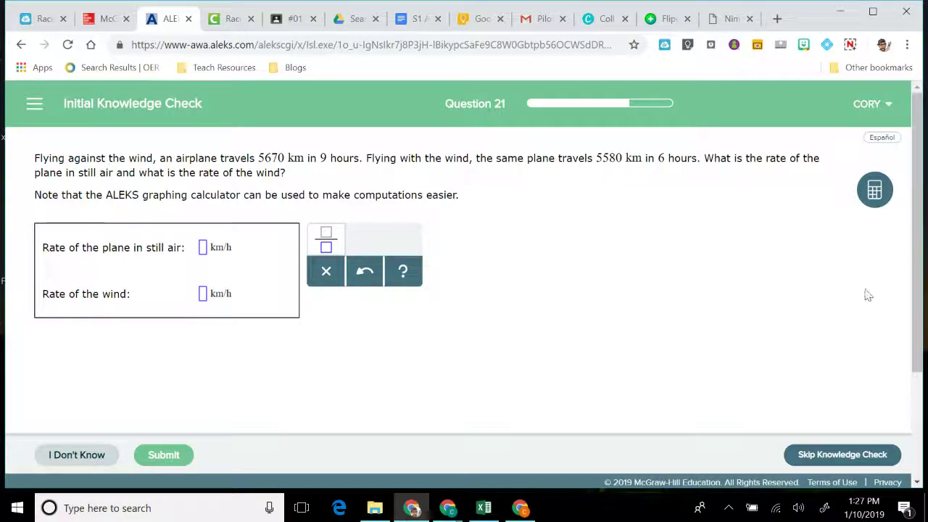
Open the ALEKS calculator and move it higher on the page so its number keys are accessible.
left_click(873, 202)
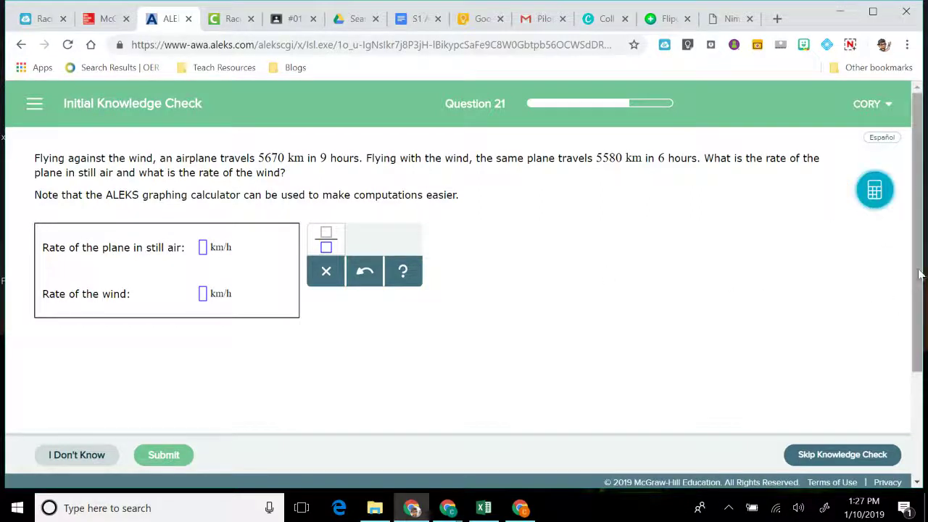
left_click(873, 194)
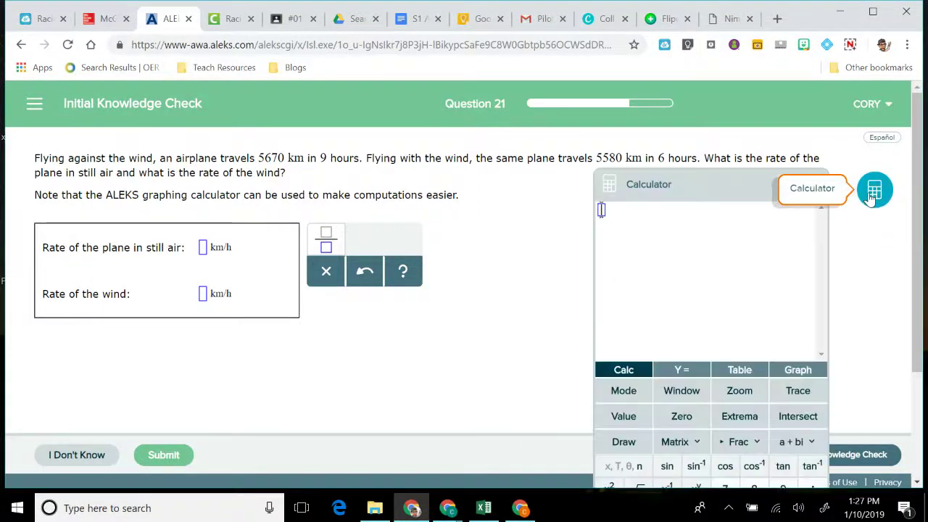
left_click_drag(716, 183, 694, 95)
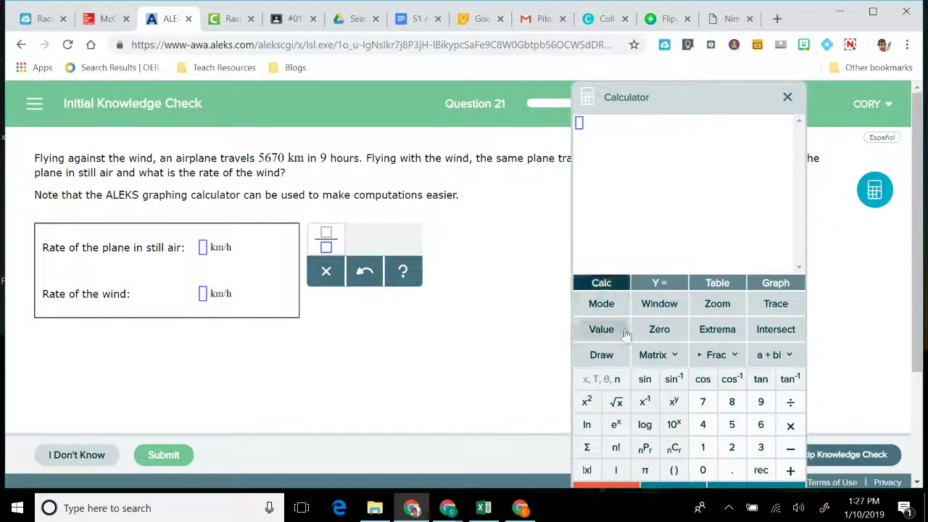
left_click(601, 311)
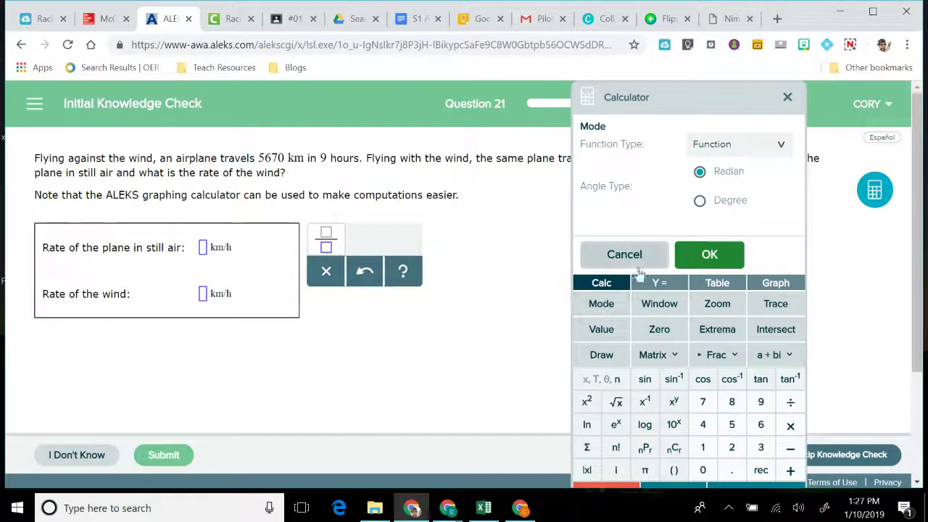
left_click(627, 254)
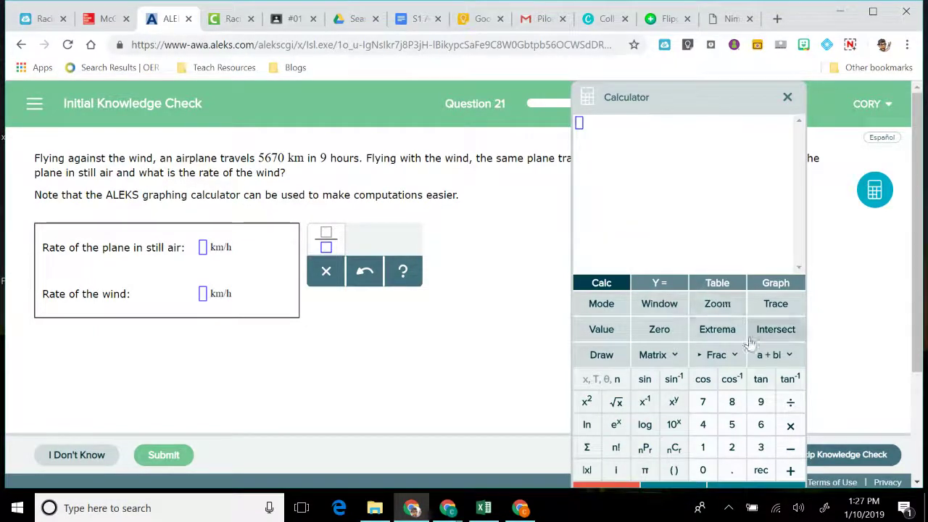
Calculate 5670 divided by 9 in the calculator and enter 630 km/h as the rate of the wind.
left_click(730, 425)
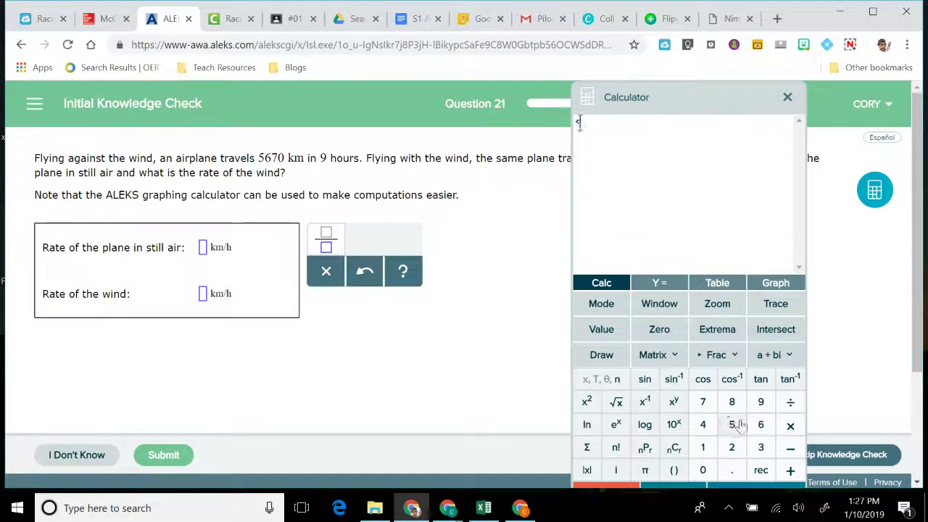
left_click(759, 424)
left_click(703, 403)
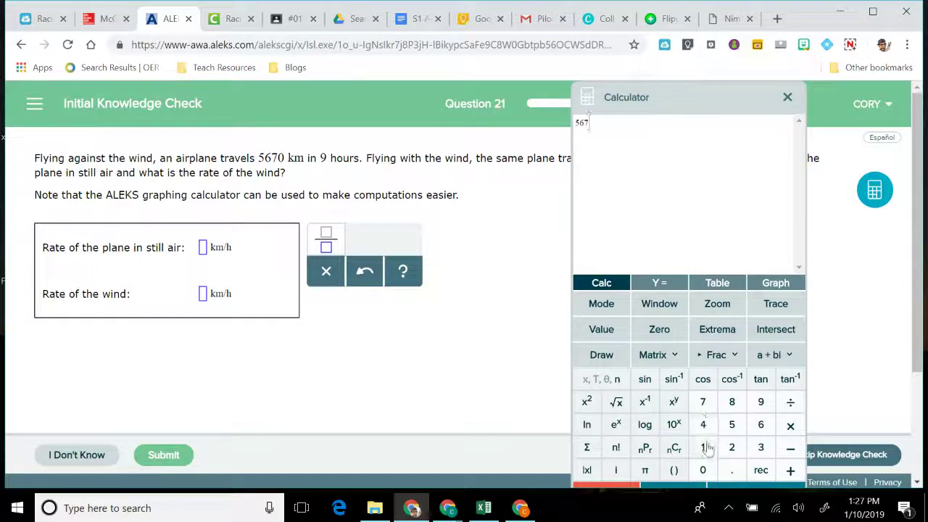
left_click(702, 470)
left_click(790, 402)
left_click(760, 401)
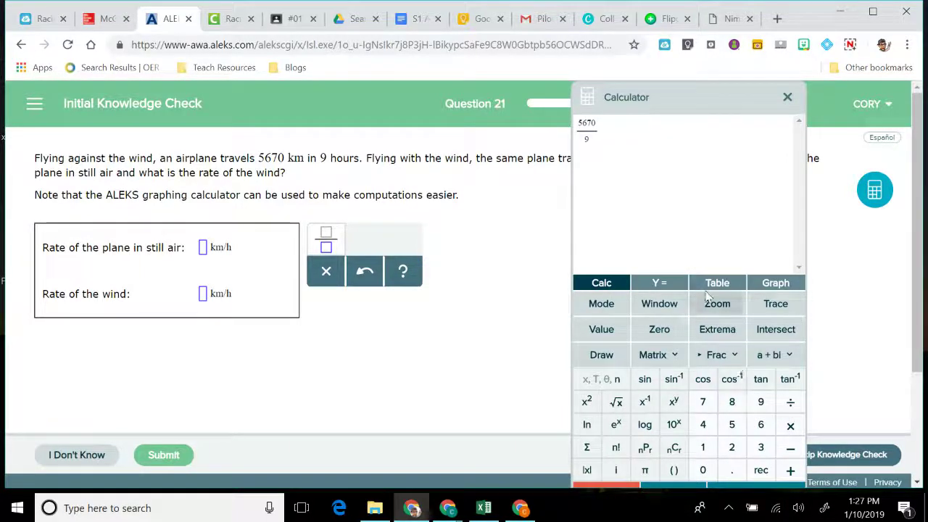
left_click_drag(692, 111, 712, 140)
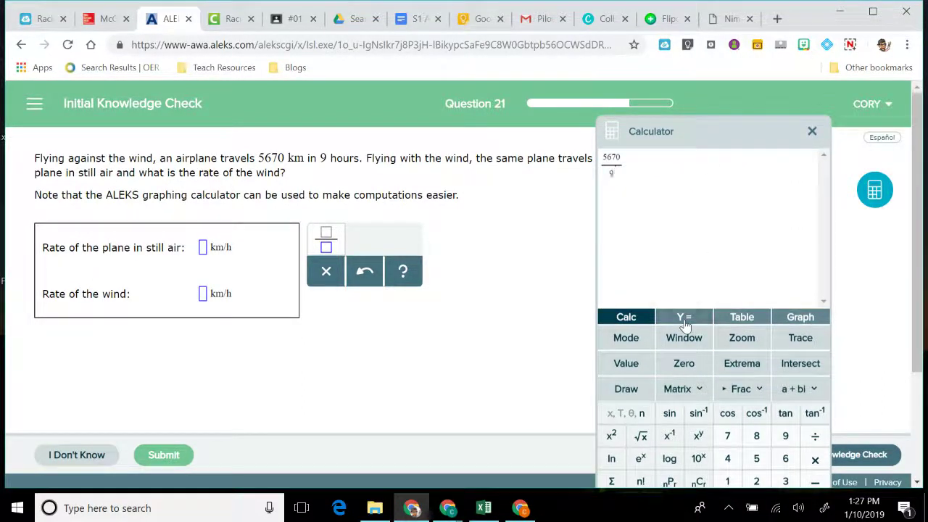
left_click(684, 317)
left_click(645, 319)
left_click_drag(707, 119, 631, 86)
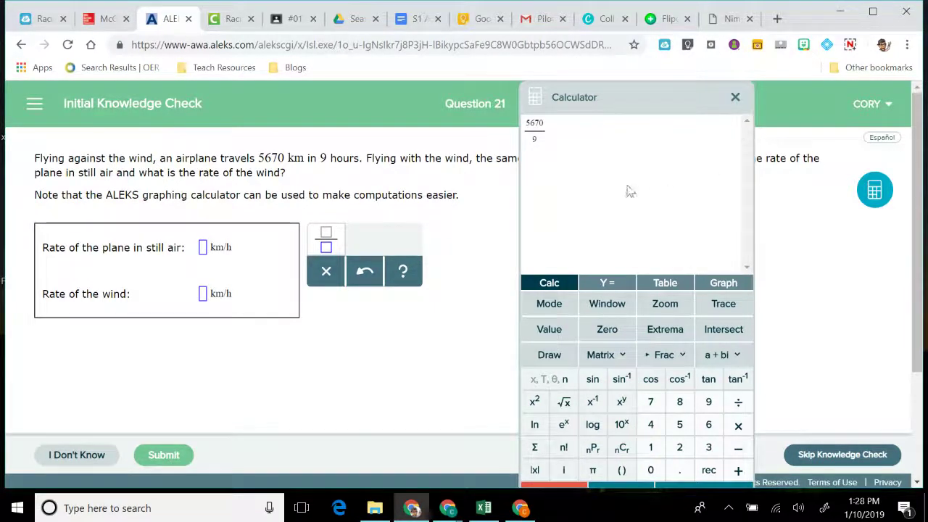
key("Return")
left_click(203, 295)
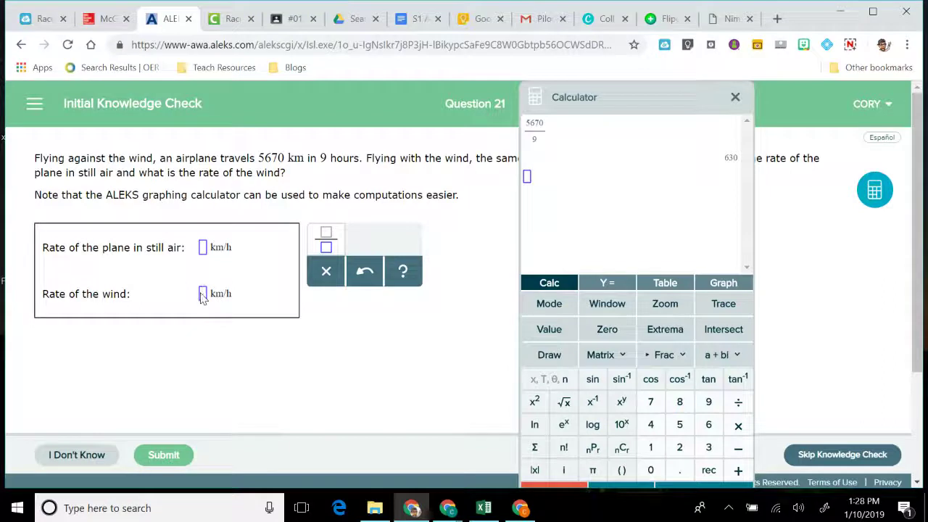
type("630")
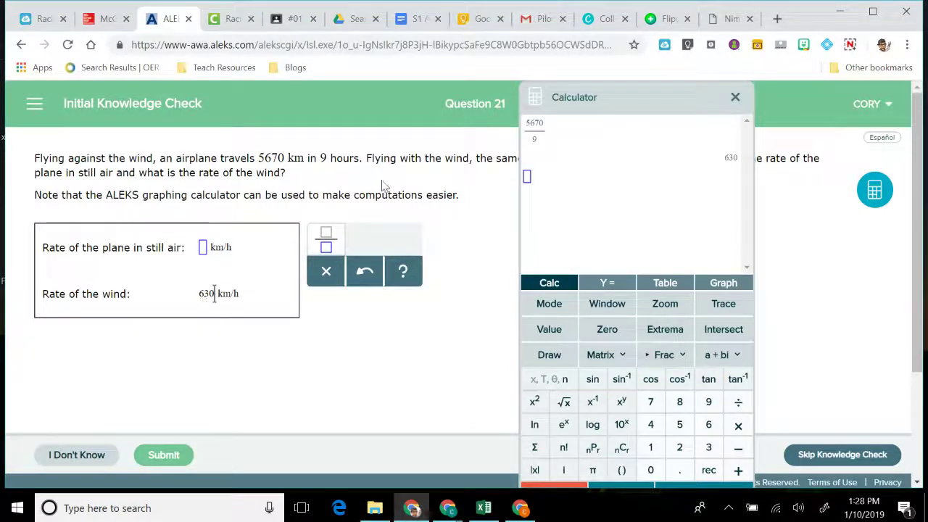
Calculate 5580 divided by 6 in the calculator.
left_click(675, 424)
left_click(674, 424)
left_click(679, 404)
left_click(648, 470)
left_click(737, 403)
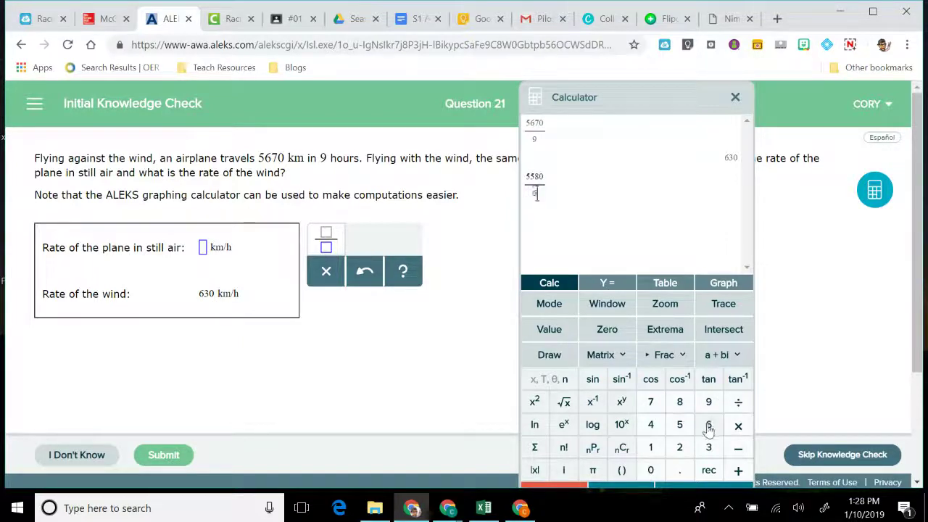
key("Return")
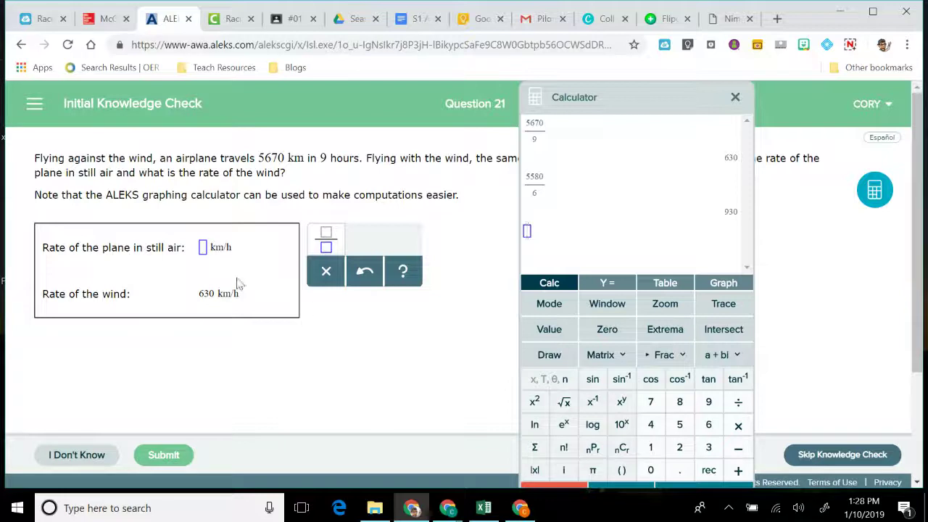
Enter 930 km/h as the rate of the plane in still air and submit the answer.
left_click(202, 247)
type("930")
left_click(165, 455)
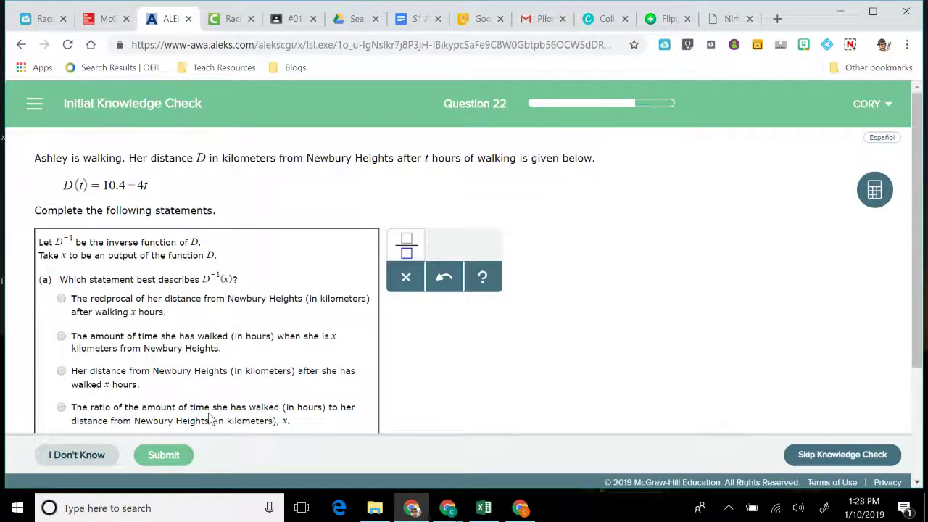
Read through the inverse function question about D(t) = 10.4 − 4t and the answer choices for part (a).
scroll(210, 419, "down", 1)
scroll(210, 419, "up", 1)
scroll(210, 418, "down", 1)
scroll(209, 416, "up", 1)
scroll(229, 268, "down", 1)
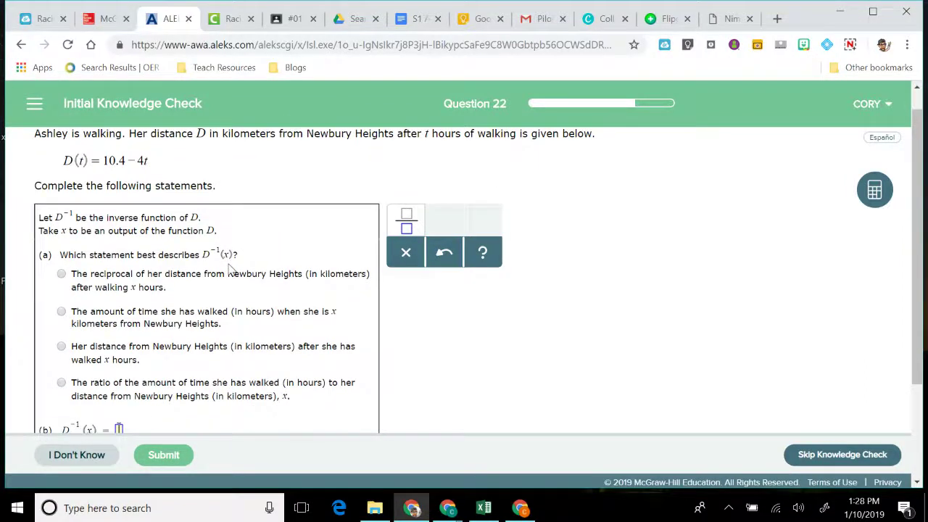
scroll(239, 356, "down", 1)
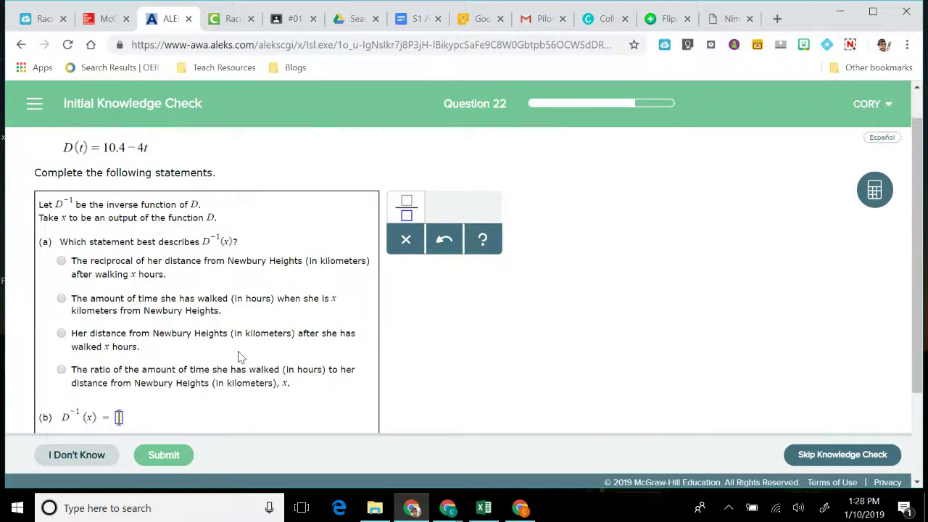
scroll(208, 319, "up", 1)
scroll(208, 319, "up", 1)
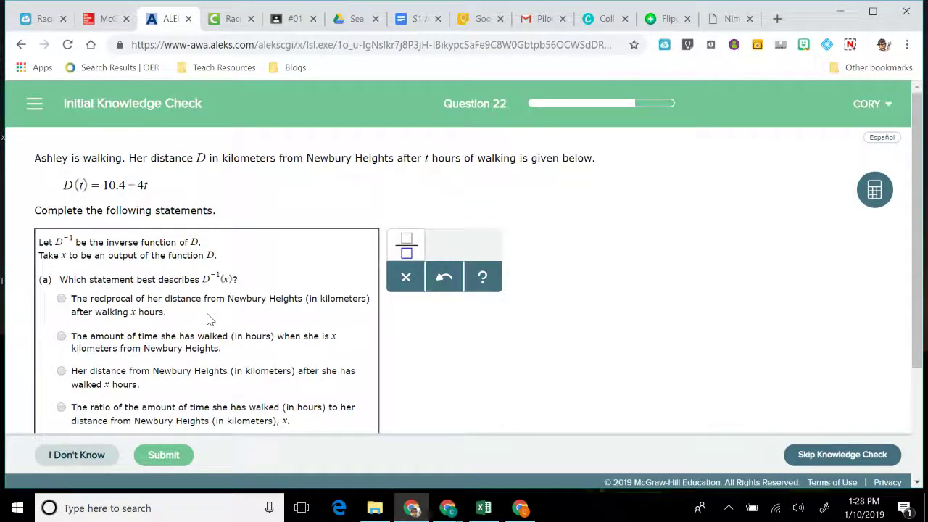
scroll(209, 319, "down", 1)
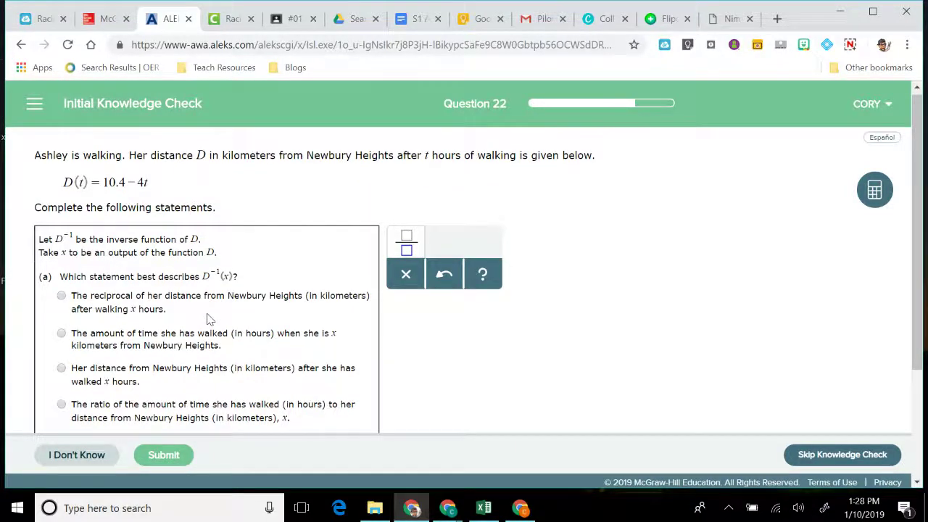
scroll(208, 319, "down", 1)
scroll(209, 319, "up", 1)
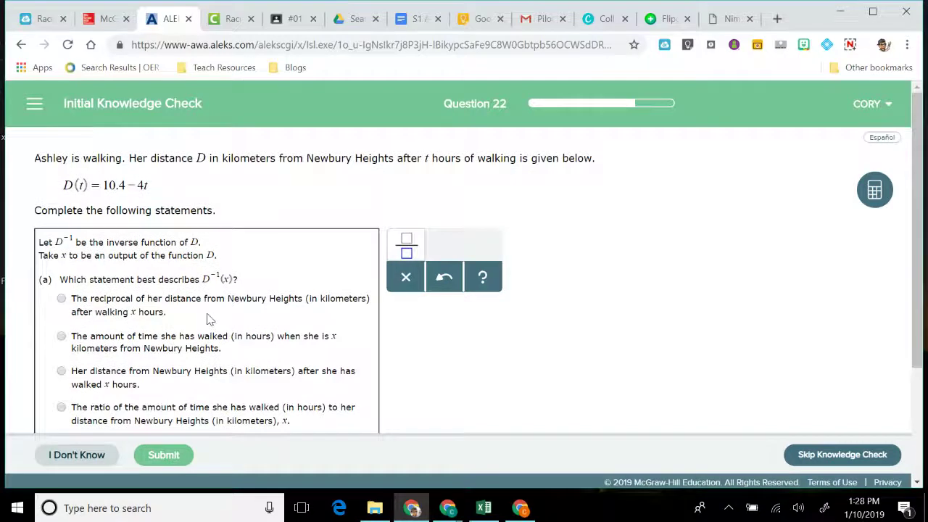
scroll(209, 319, "down", 1)
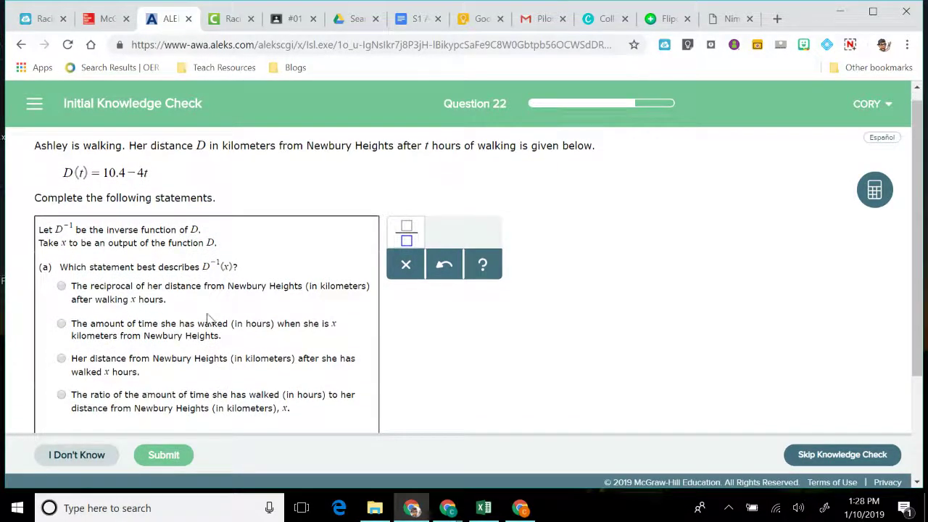
Answer part (a) by choosing the reciprocal of her distance from Newbury Heights after walking x hours.
scroll(209, 319, "down", 1)
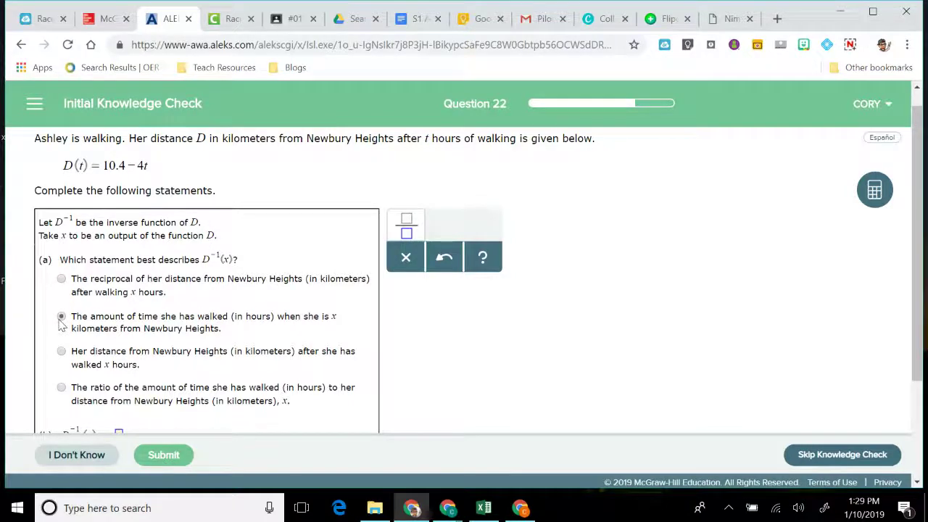
scroll(81, 334, "down", 1)
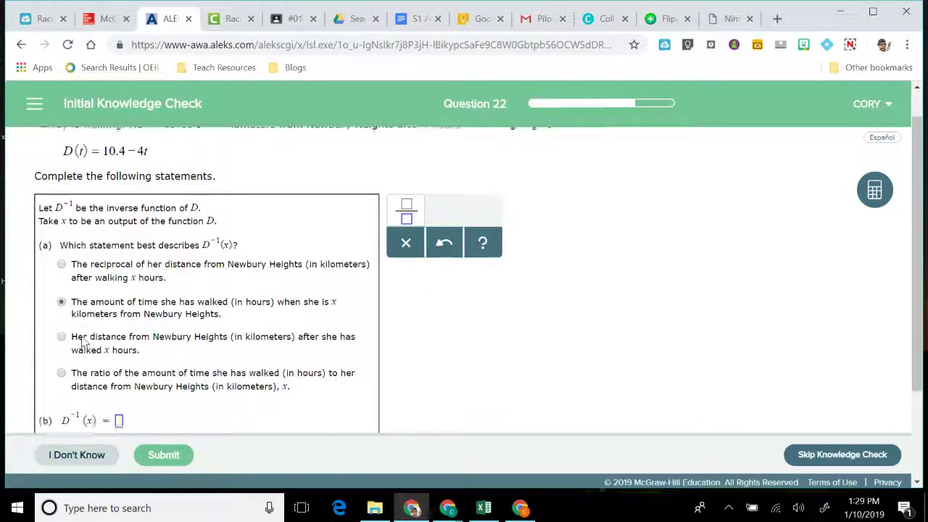
scroll(84, 338, "up", 1)
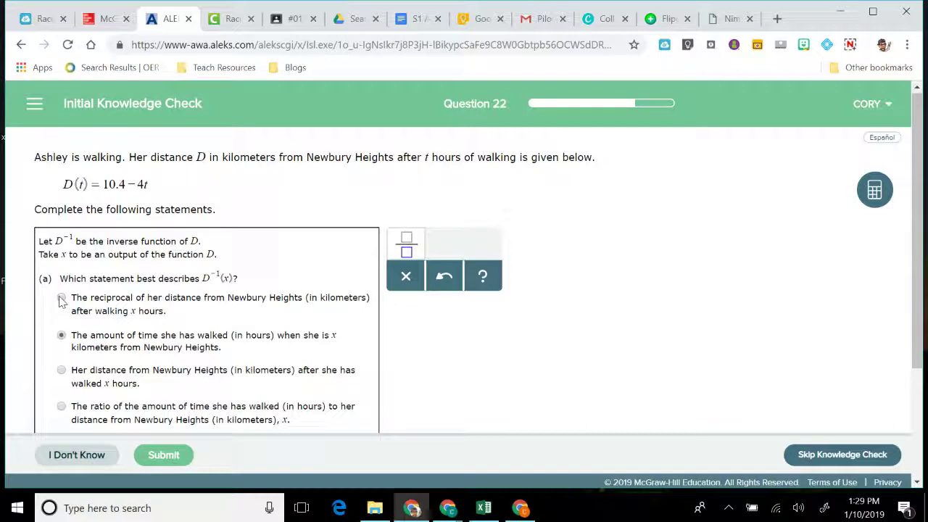
left_click(61, 298)
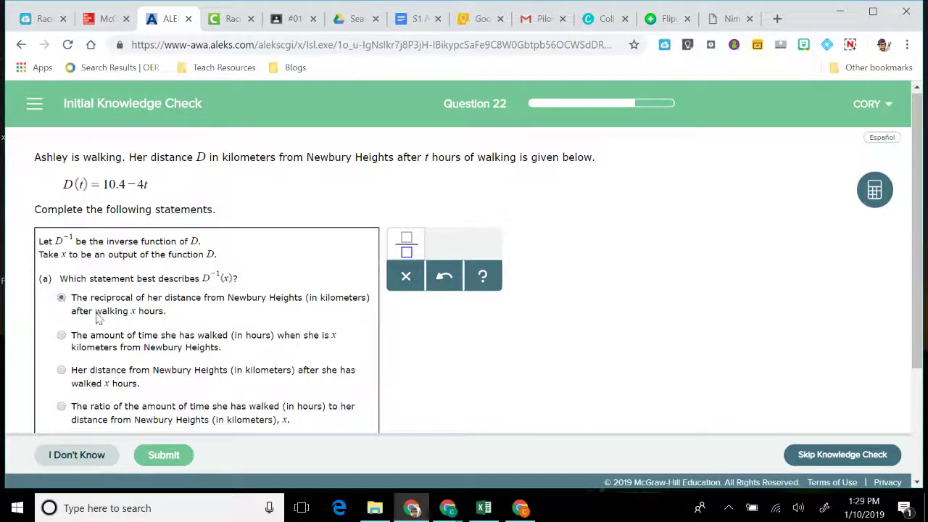
left_click(58, 337)
scroll(138, 323, "down", 2)
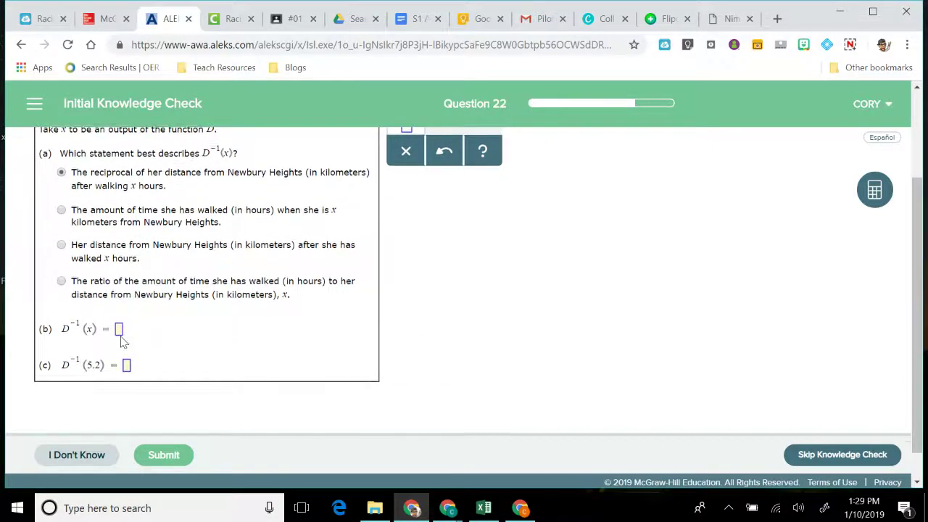
Enter 1/(10.4 − 4t) as the inverse function D⁻¹(x) in part (b).
scroll(122, 290, "up", 2)
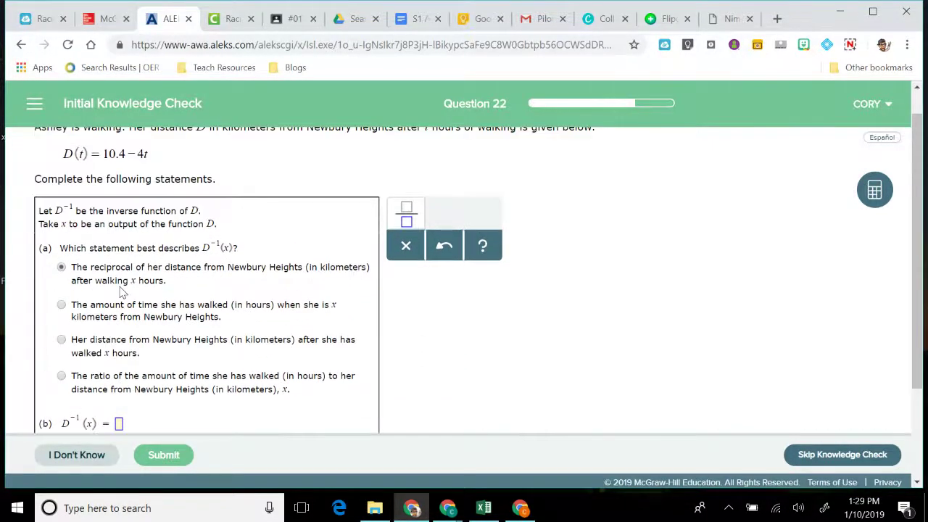
scroll(122, 289, "down", 1)
scroll(121, 290, "up", 1)
scroll(122, 290, "down", 1)
scroll(122, 290, "up", 1)
scroll(122, 290, "down", 1)
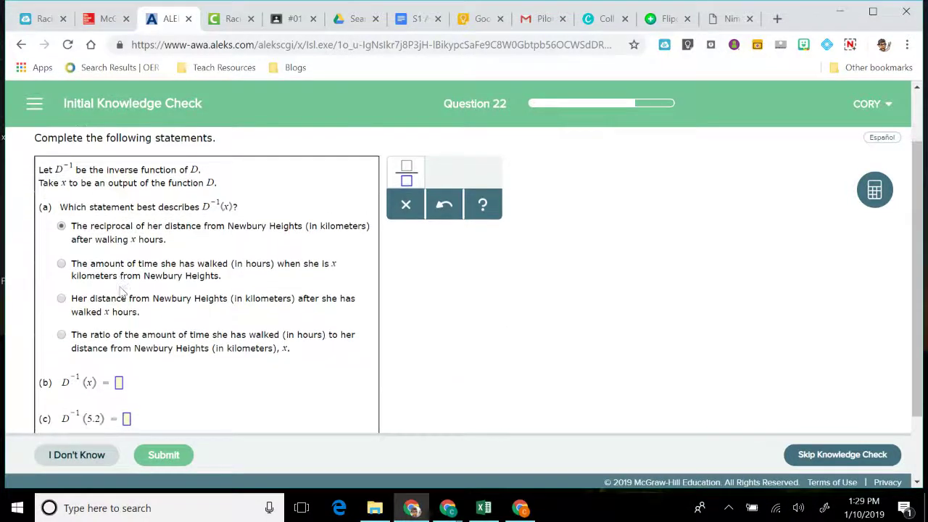
left_click(119, 386)
scroll(122, 389, "up", 2)
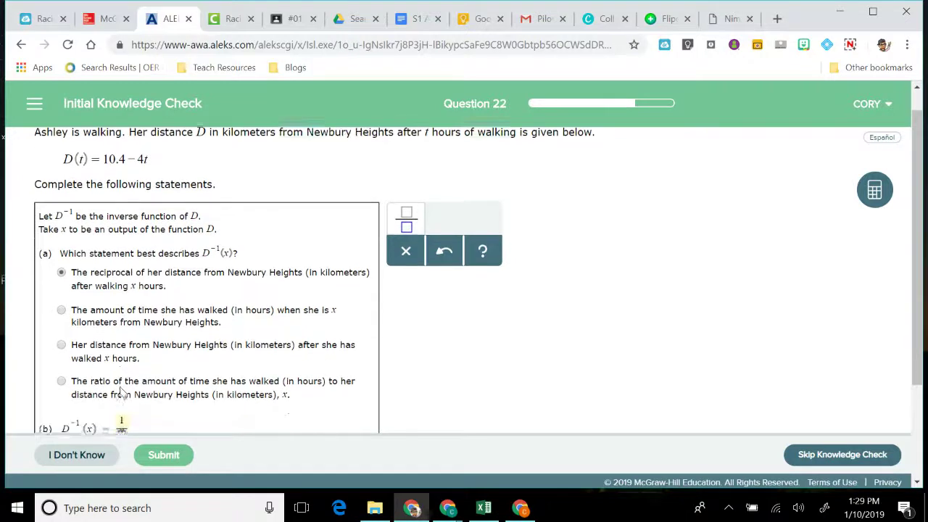
scroll(122, 390, "down", 2)
type("10.4")
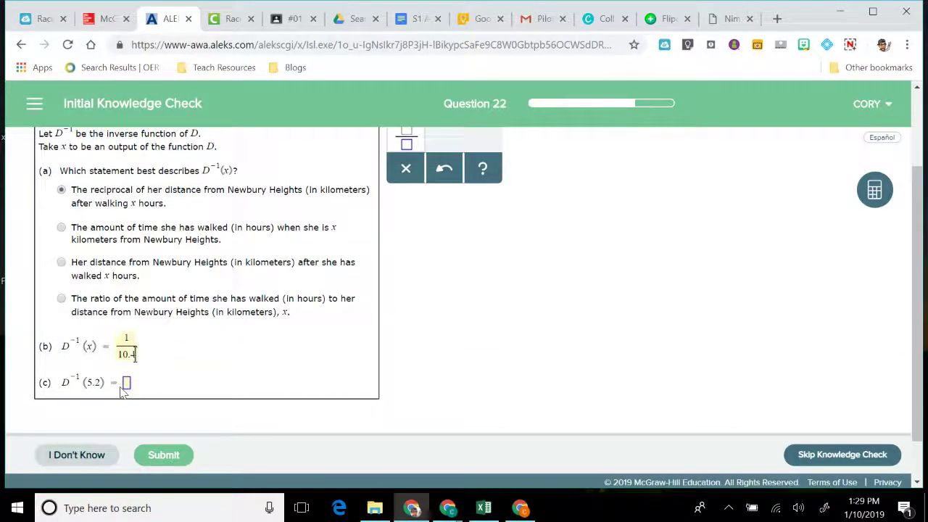
type("-4t")
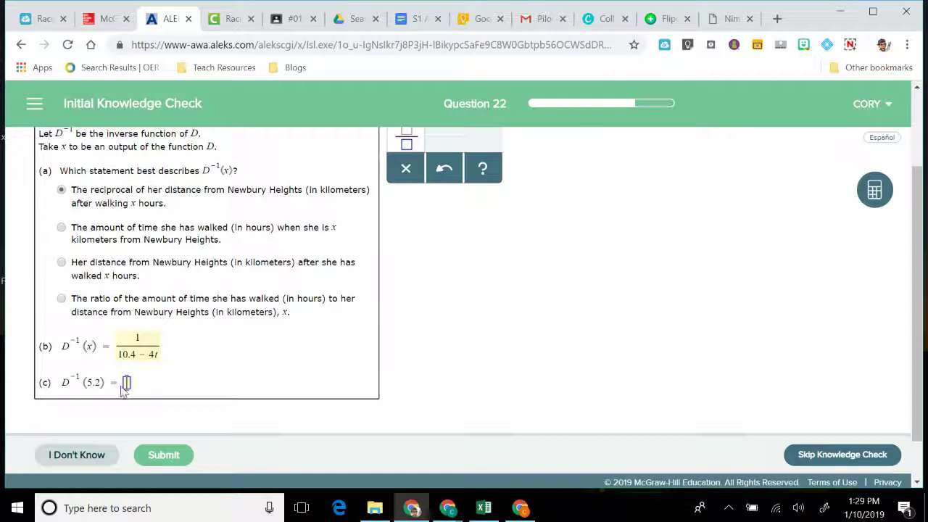
Enter 1/(−10.4) for D⁻¹(5.2) in part (c) and try to submit the answers.
type("1/")
type("-")
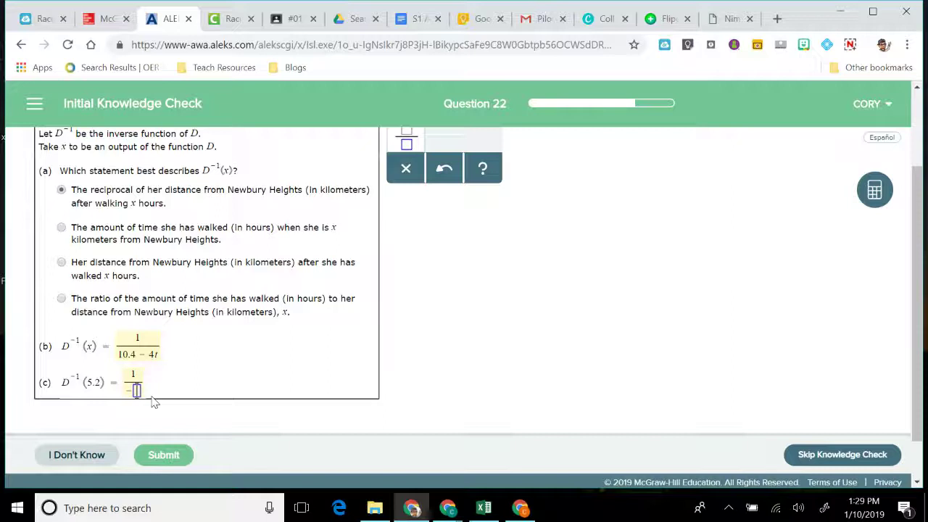
type("10.4")
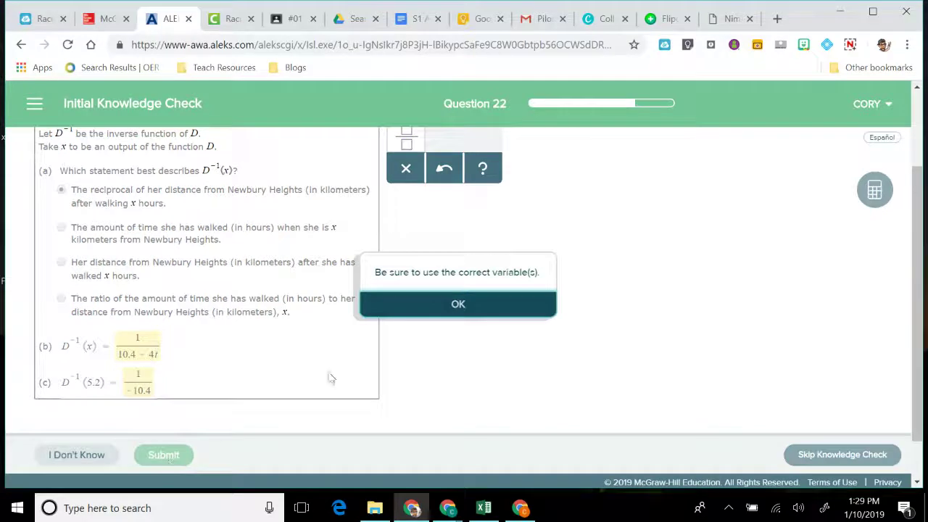
left_click(406, 313)
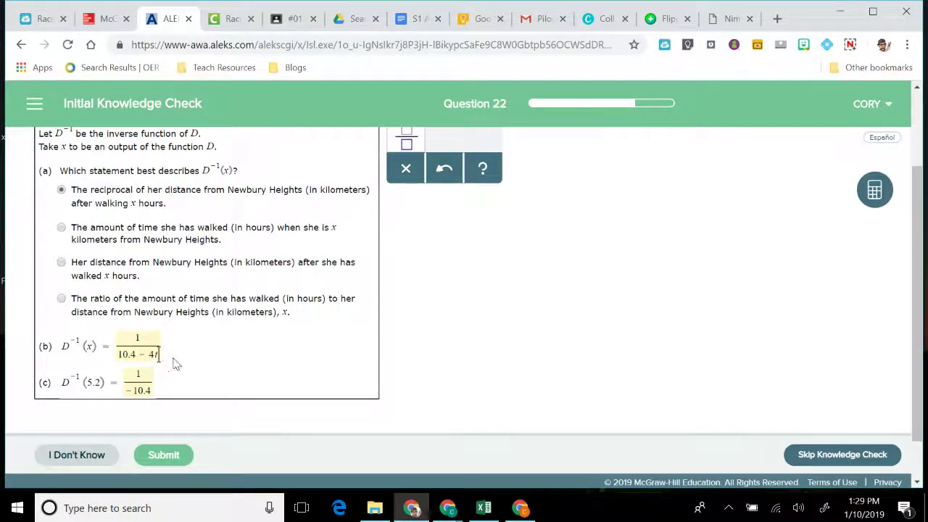
Replace the variable t with x in part (b)'s denominator and submit the answers.
key("BackSpace")
type("x")
left_click(161, 455)
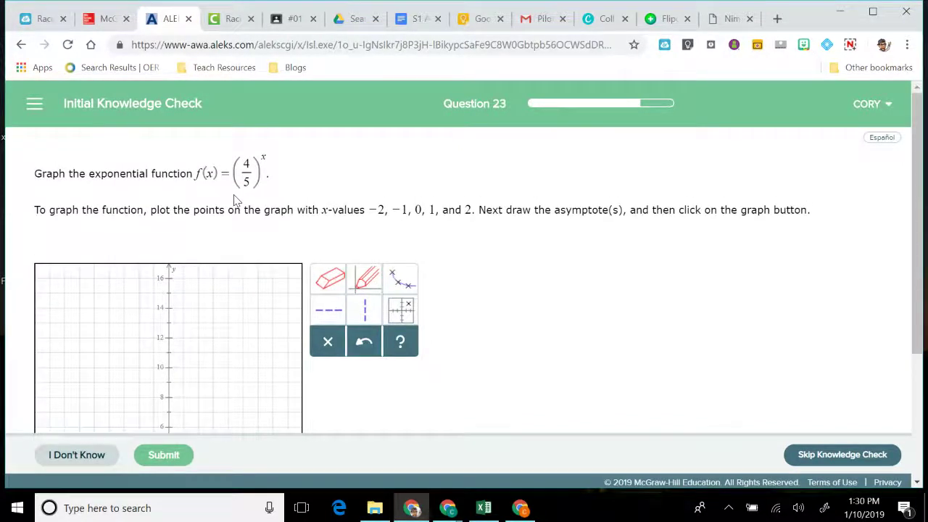
Read the question on graphing f(x) = (4/5)^x and plot the point (0, 1) with the pencil tool.
scroll(271, 290, "down", 1)
scroll(270, 317, "down", 1)
scroll(271, 317, "up", 1)
scroll(270, 316, "up", 1)
scroll(221, 369, "down", 1)
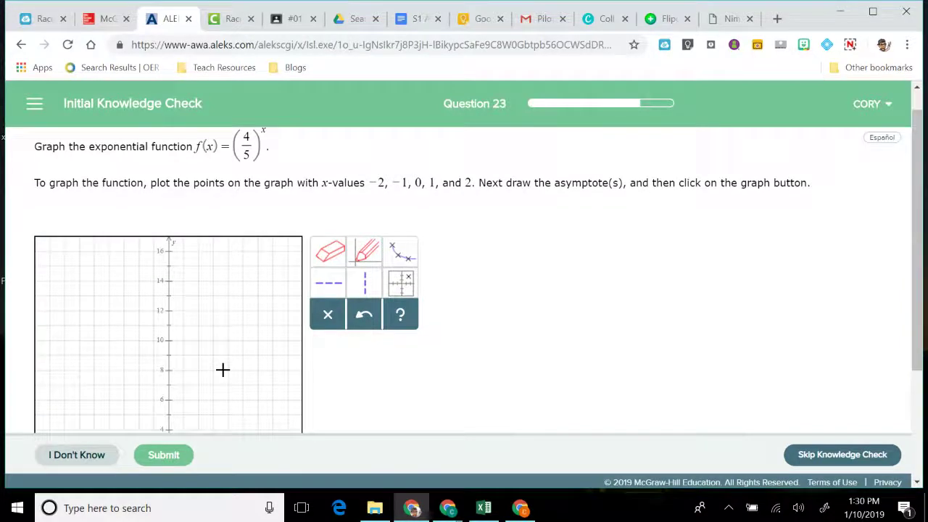
scroll(223, 369, "down", 1)
scroll(223, 370, "up", 1)
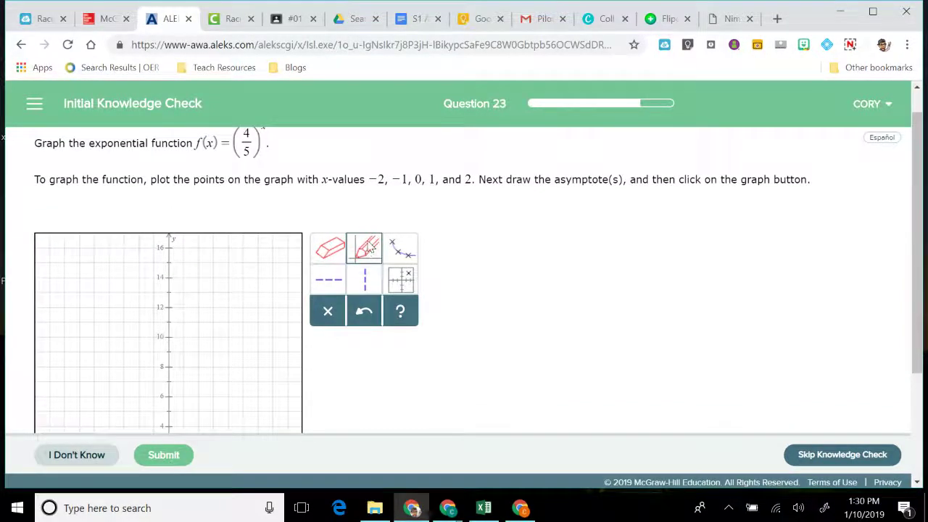
scroll(138, 375, "down", 3)
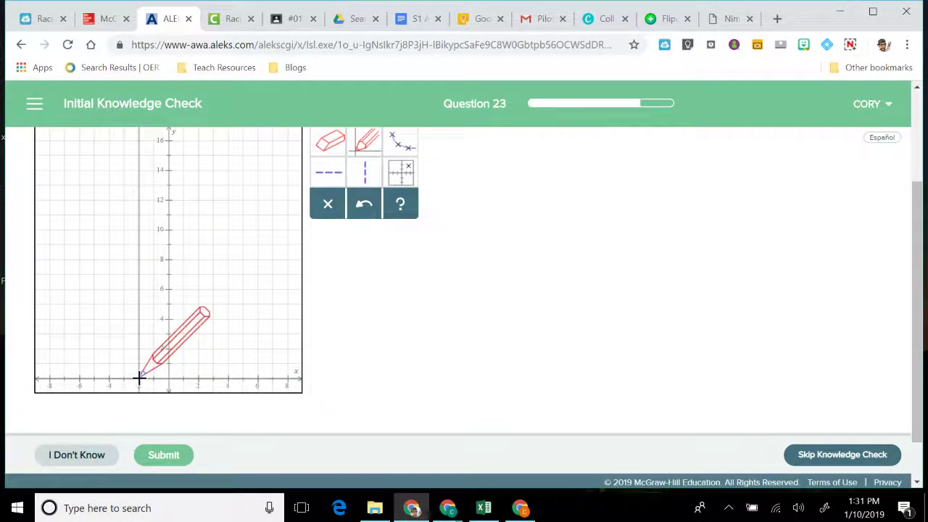
scroll(138, 360, "up", 2)
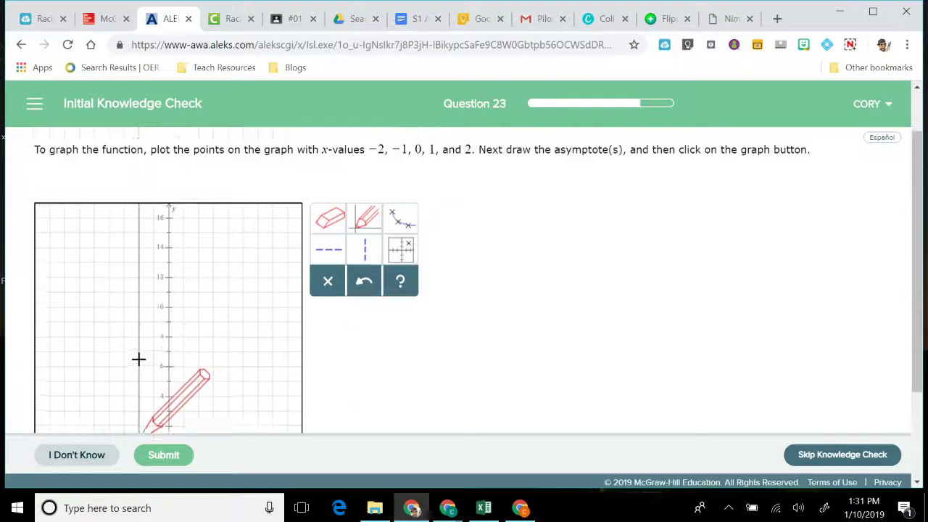
scroll(139, 359, "up", 1)
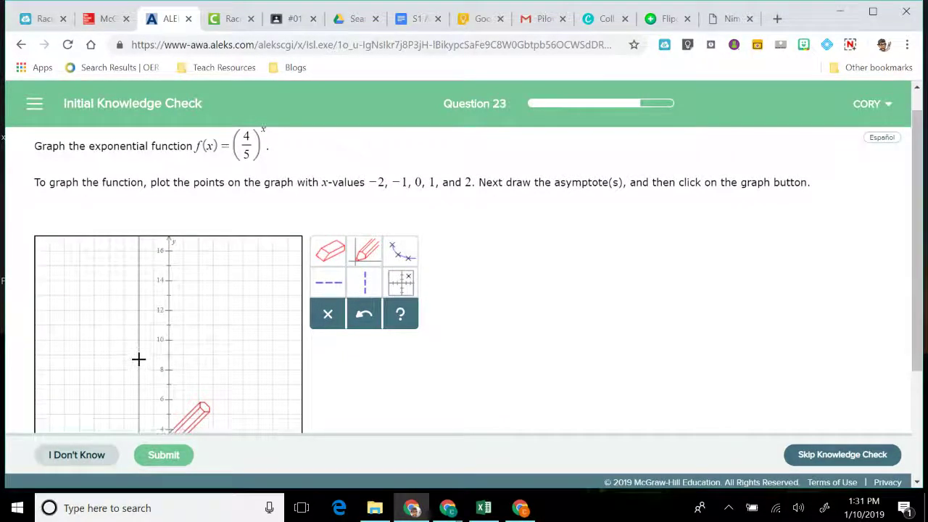
scroll(138, 358, "down", 4)
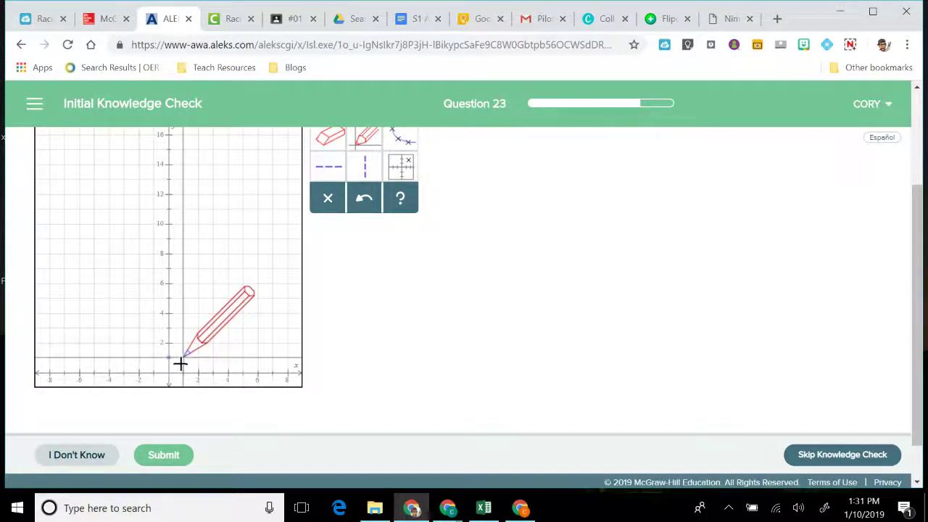
Plot the point (1, 4/5) by entering its exact coordinates.
scroll(138, 344, "up", 2)
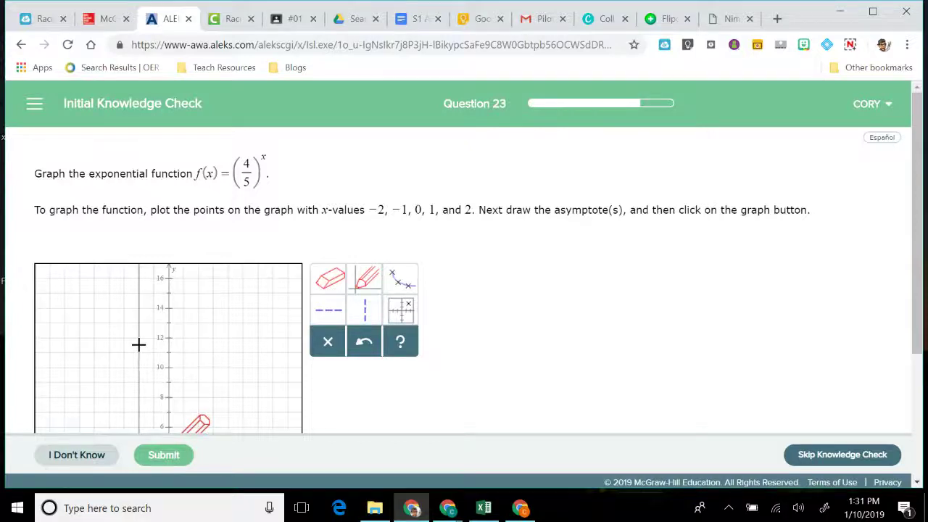
scroll(138, 344, "down", 1)
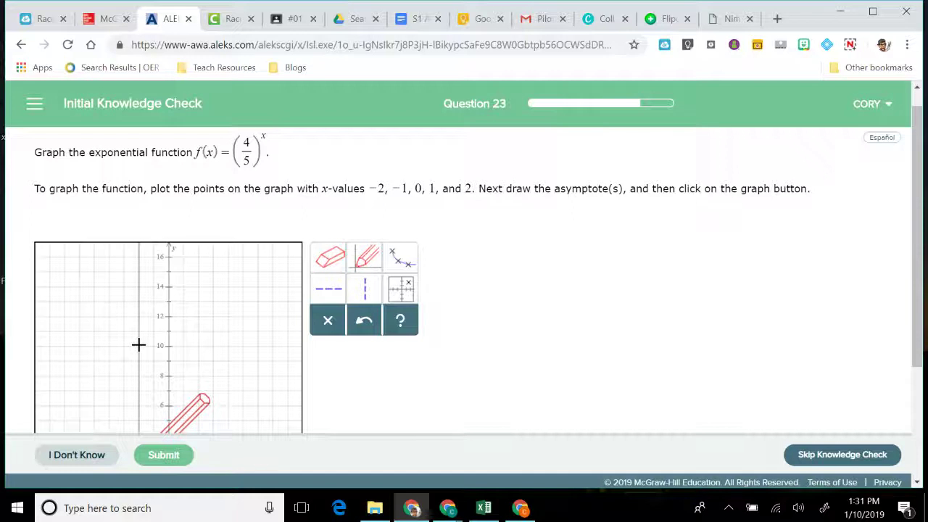
scroll(138, 344, "down", 4)
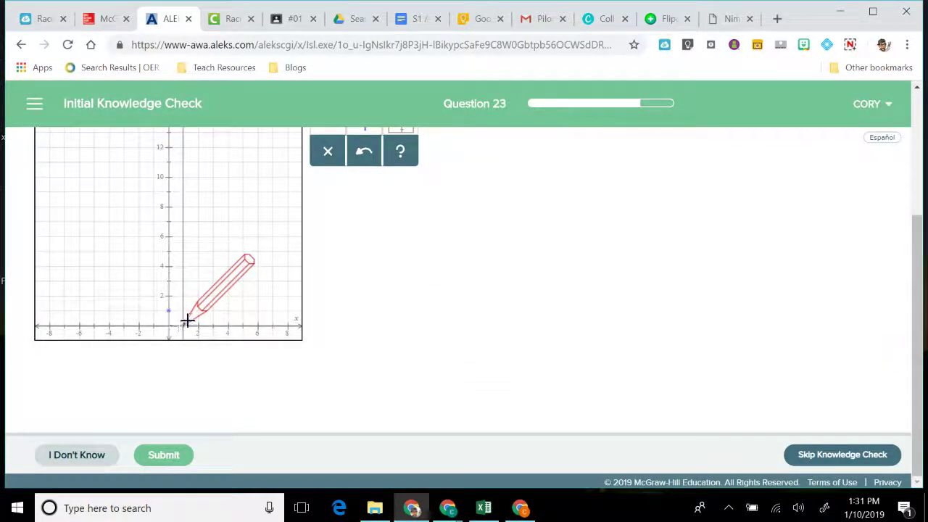
scroll(246, 327, "up", 4)
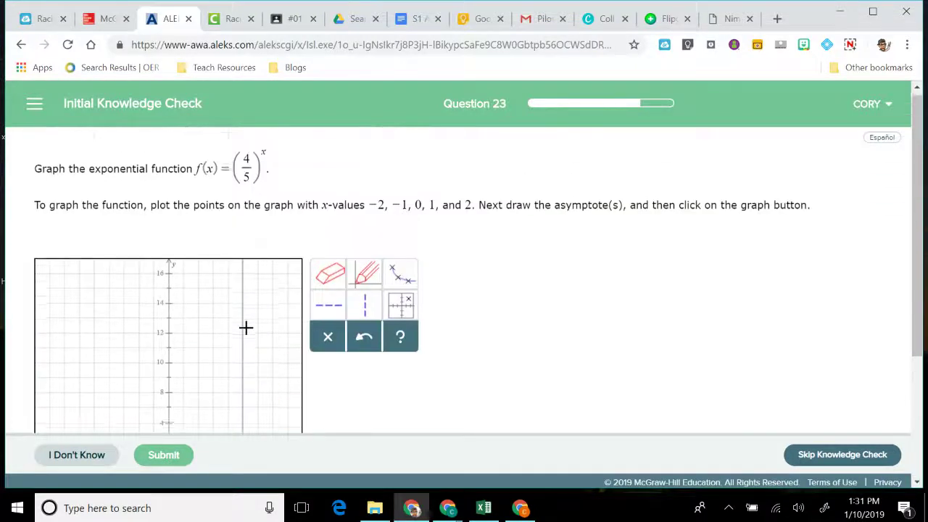
left_click(405, 318)
scroll(426, 362, "down", 1)
scroll(425, 362, "down", 1)
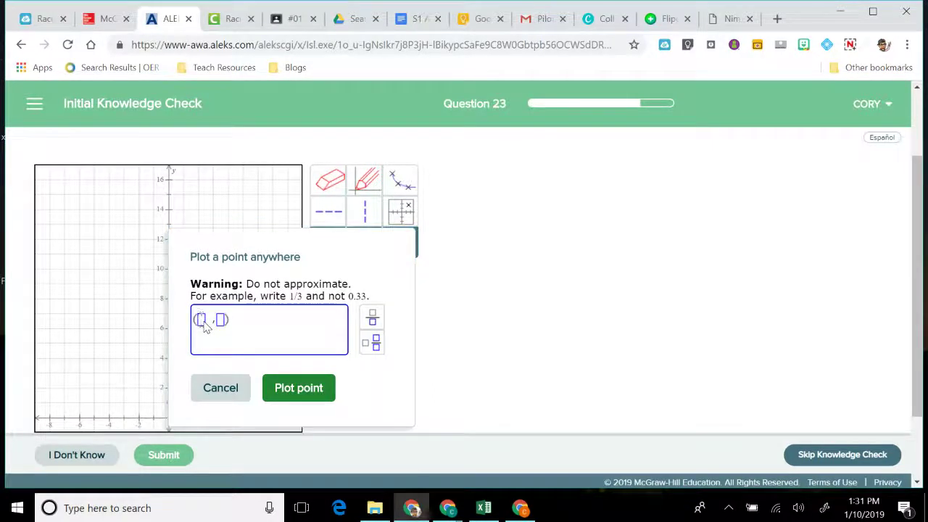
type("1 ")
type("4/5")
left_click(299, 389)
Plot the point (2, 16/25) by entering its exact coordinates.
left_click(402, 223)
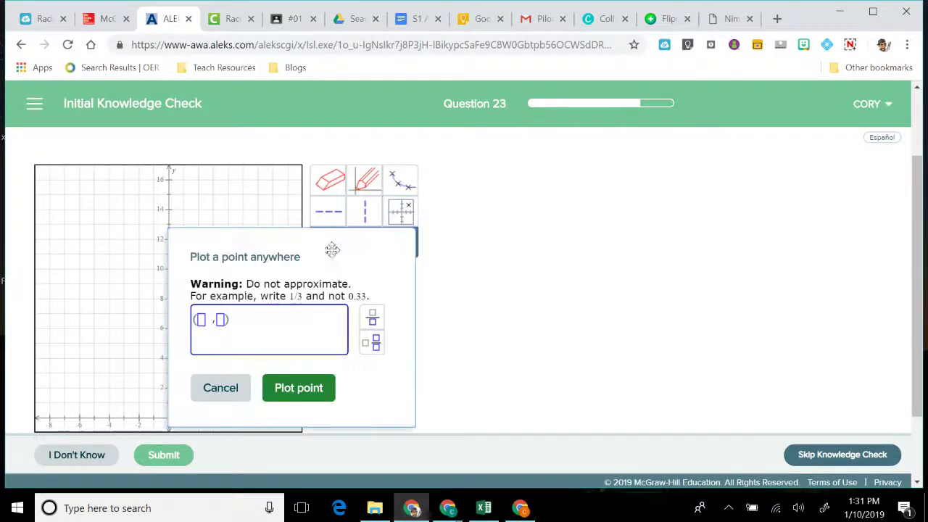
type("2,)")
key("Right")
type("16")
type("/25")
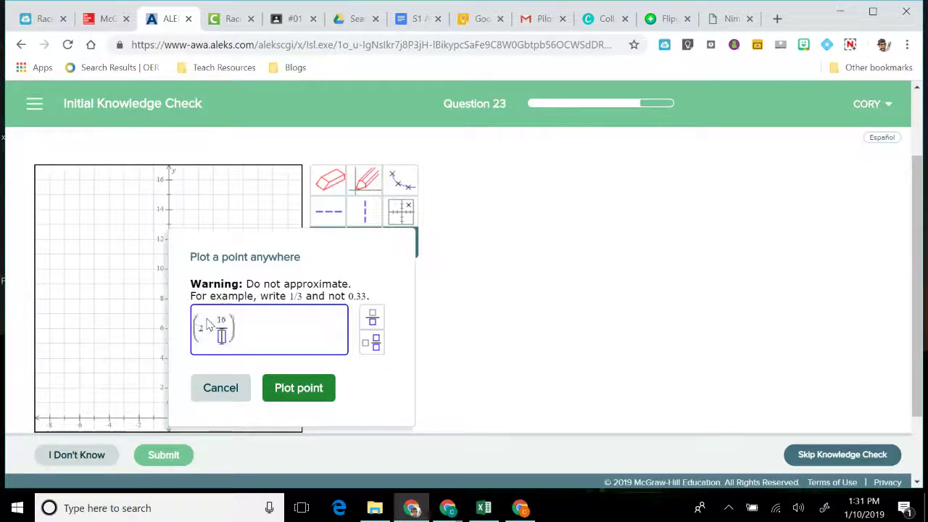
left_click(291, 386)
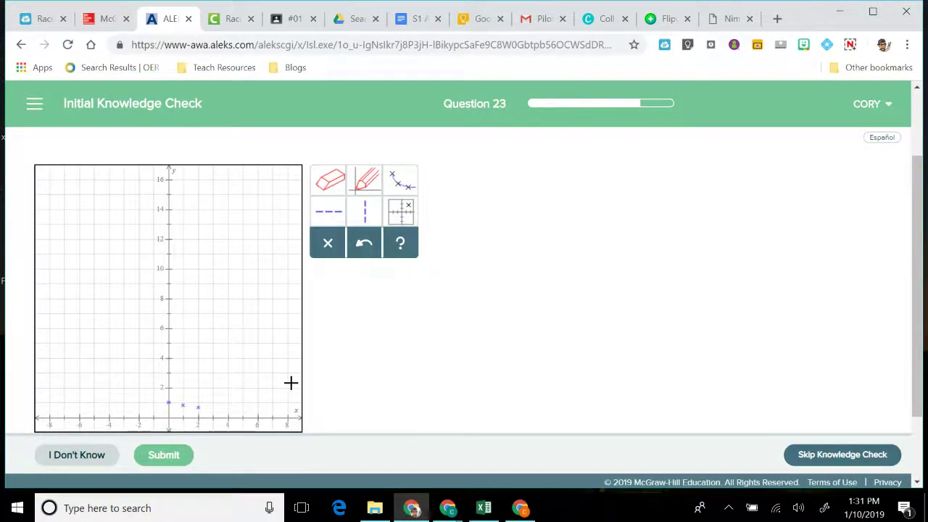
Plot the point (−1, 5/4) by entering its exact coordinates.
left_click(399, 210)
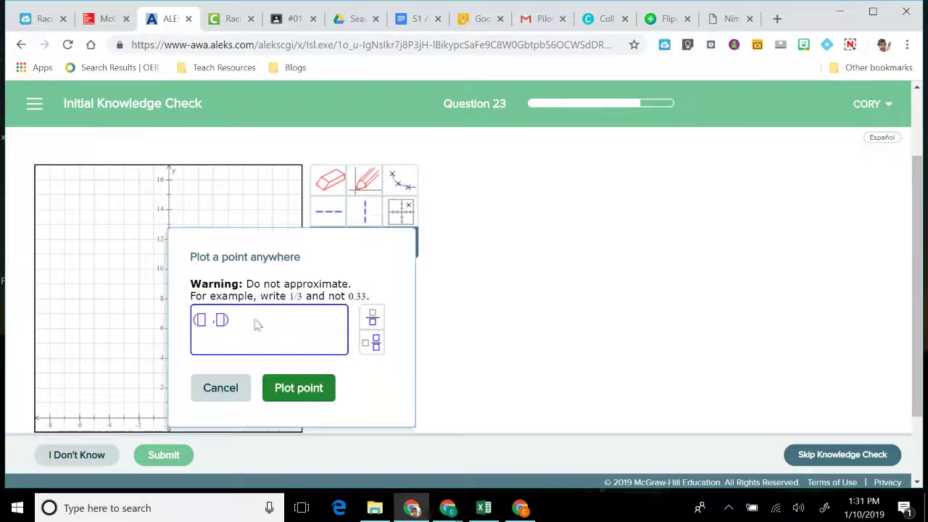
type("-1,")
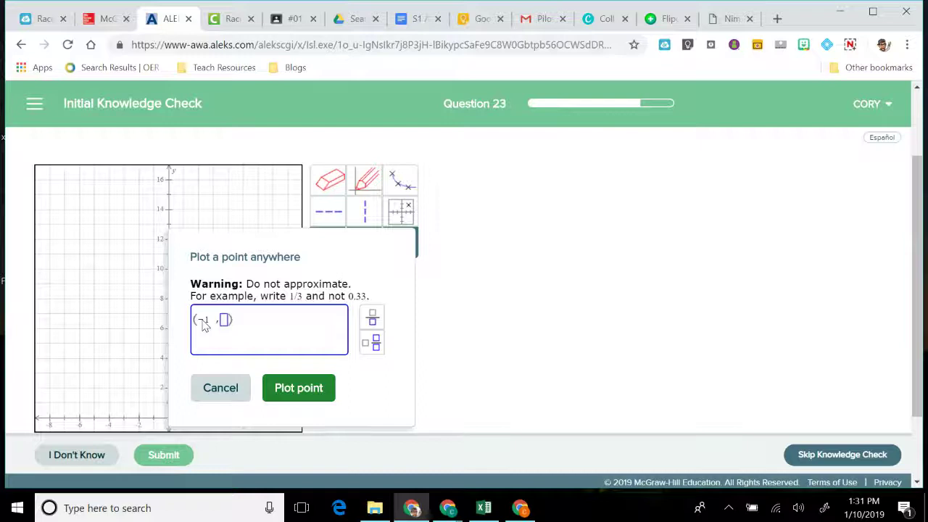
type("5/4")
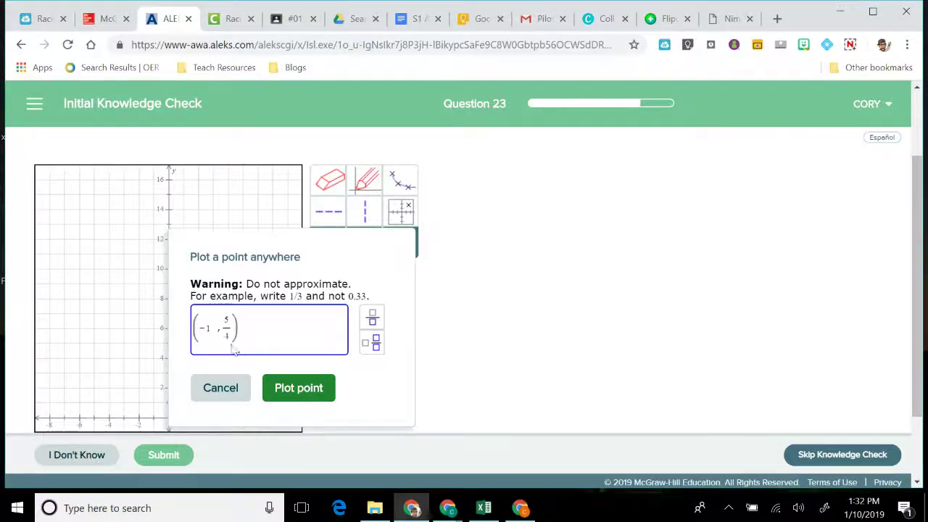
left_click(295, 392)
Plot the point (−2, 25/16) by entering its exact coordinates, and try to graph the curve through the five points.
left_click(400, 210)
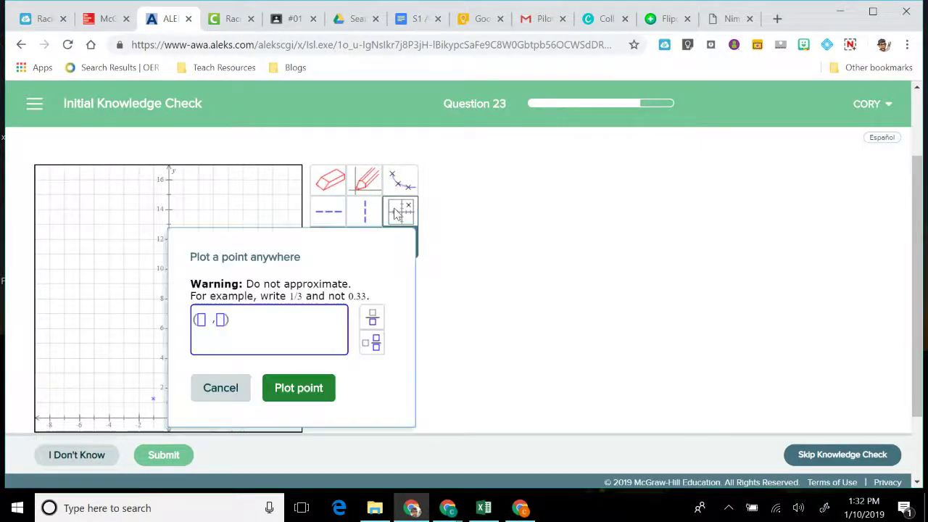
type("-2")
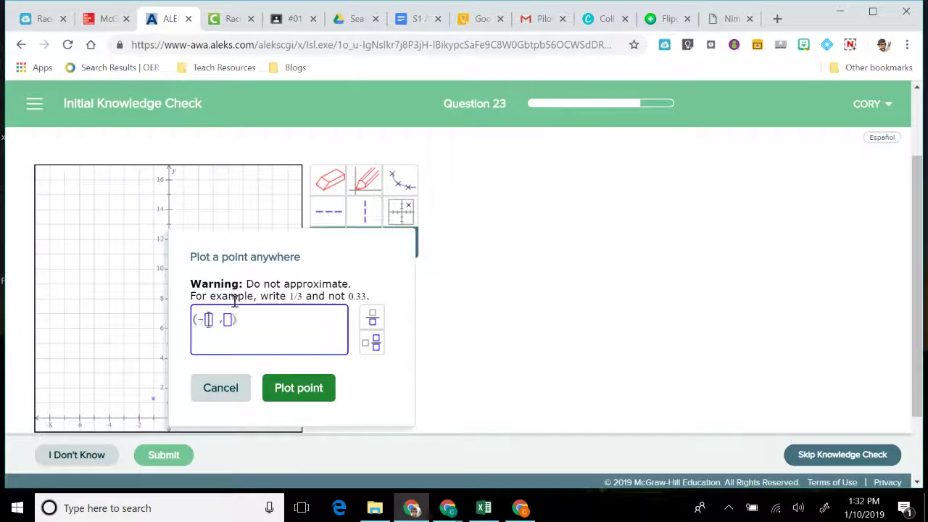
type("25/")
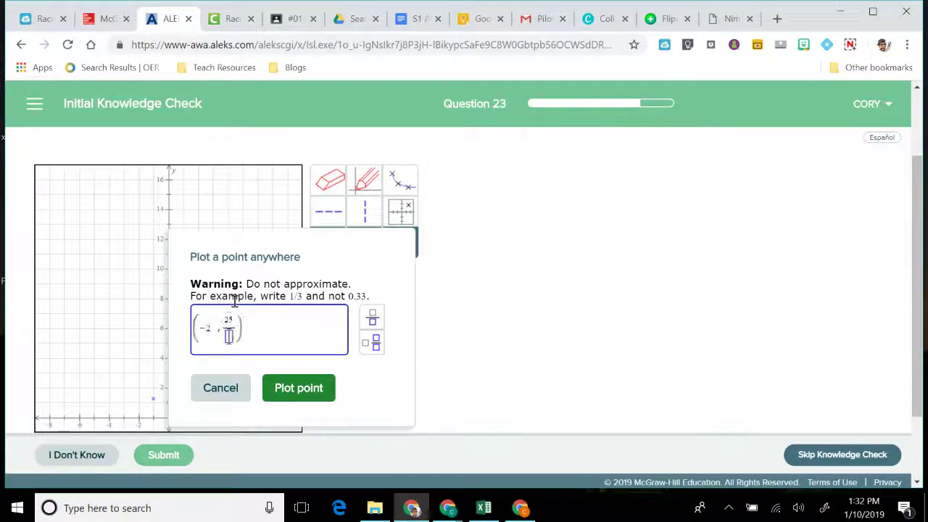
type("16")
left_click(311, 385)
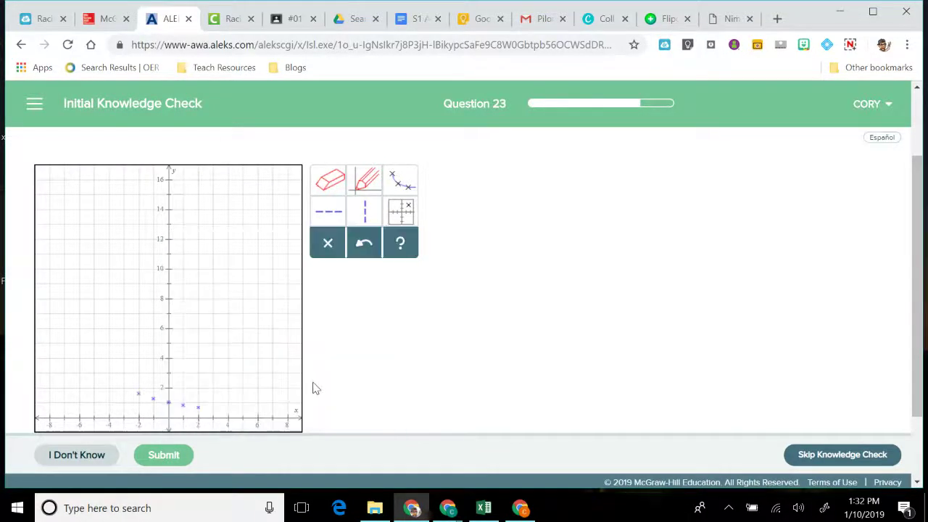
left_click(411, 183)
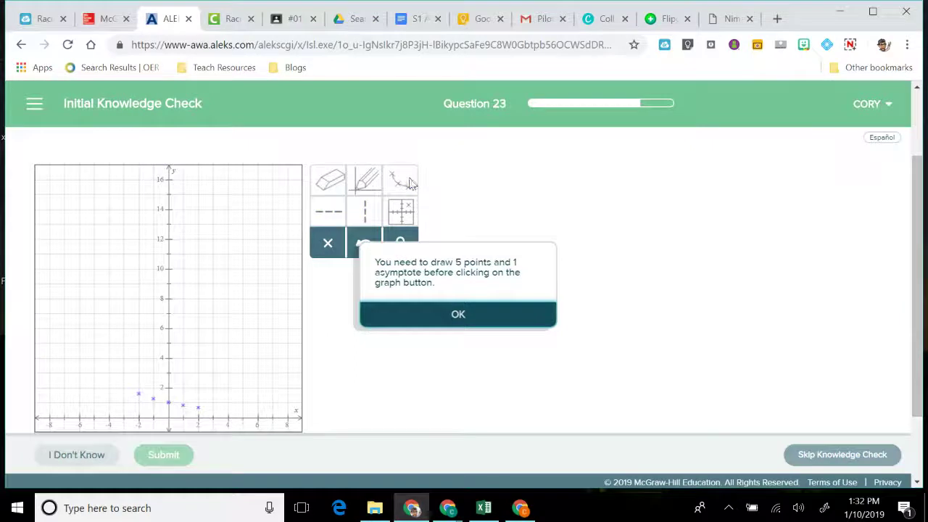
left_click(444, 326)
left_click(332, 217)
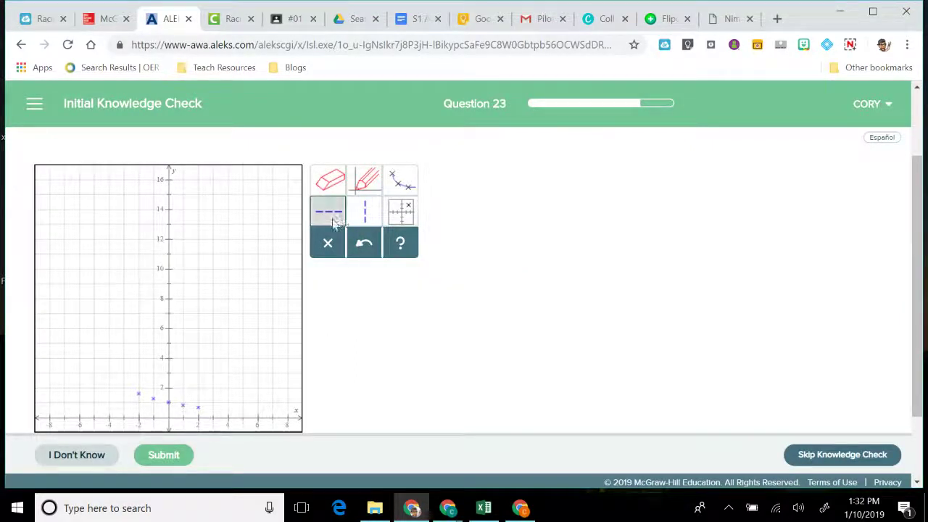
left_click(193, 405)
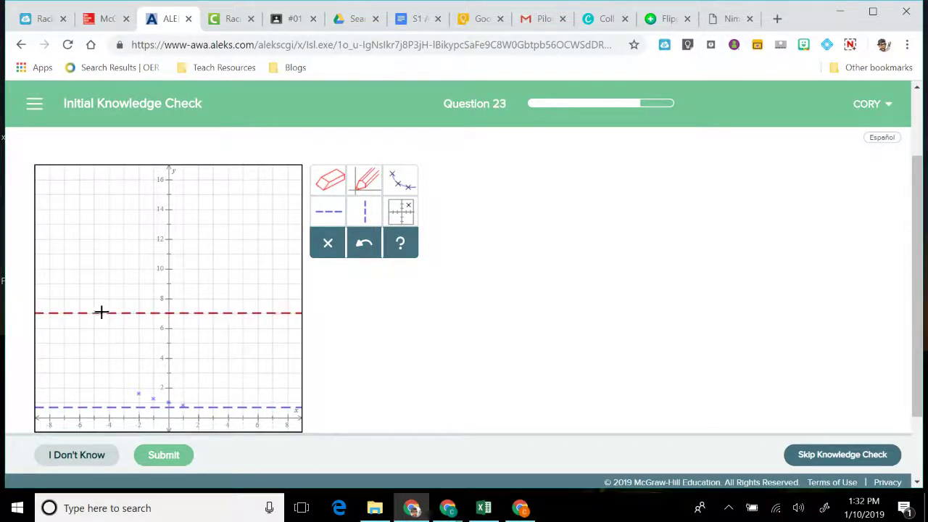
left_click(261, 415)
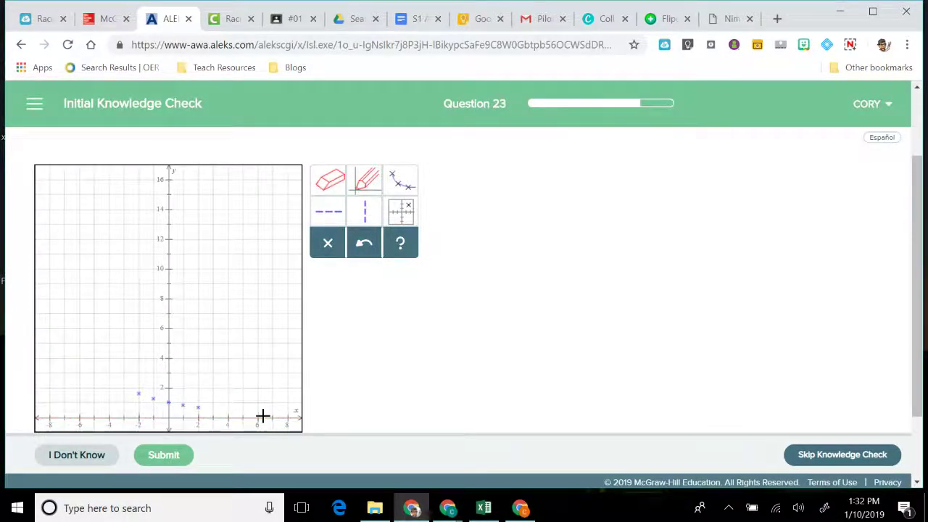
Draw the function's horizontal asymptote along the x-axis at y = 0.
left_click(330, 211)
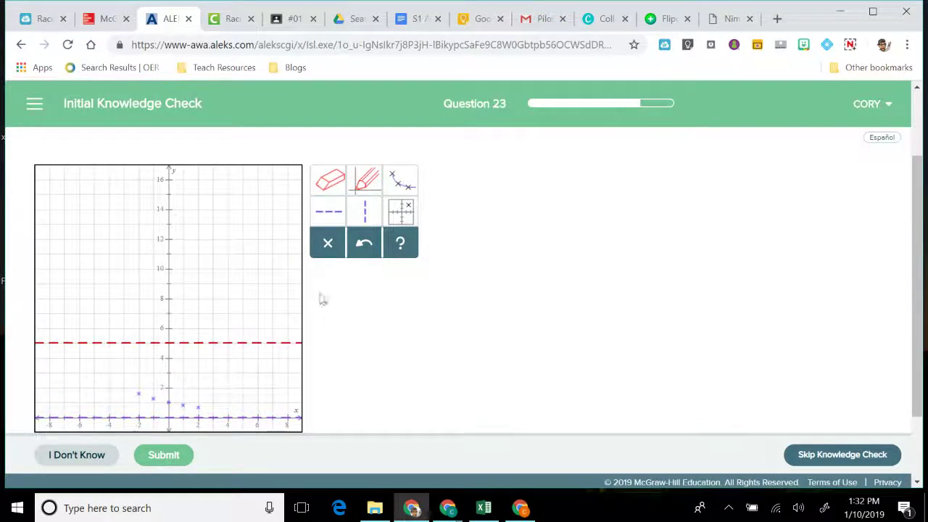
Graph the exponential curve through the five plotted points and submit the answer to question 23.
left_click(401, 182)
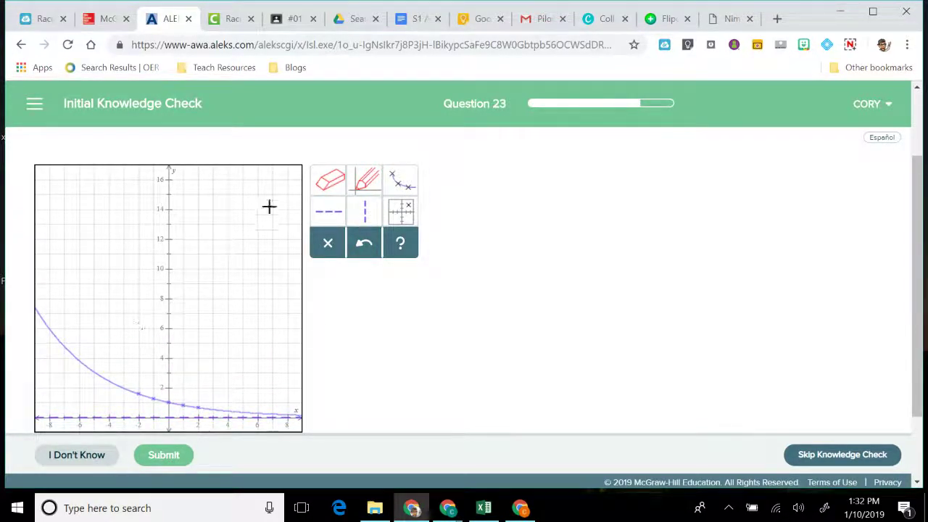
scroll(356, 414, "down", 2)
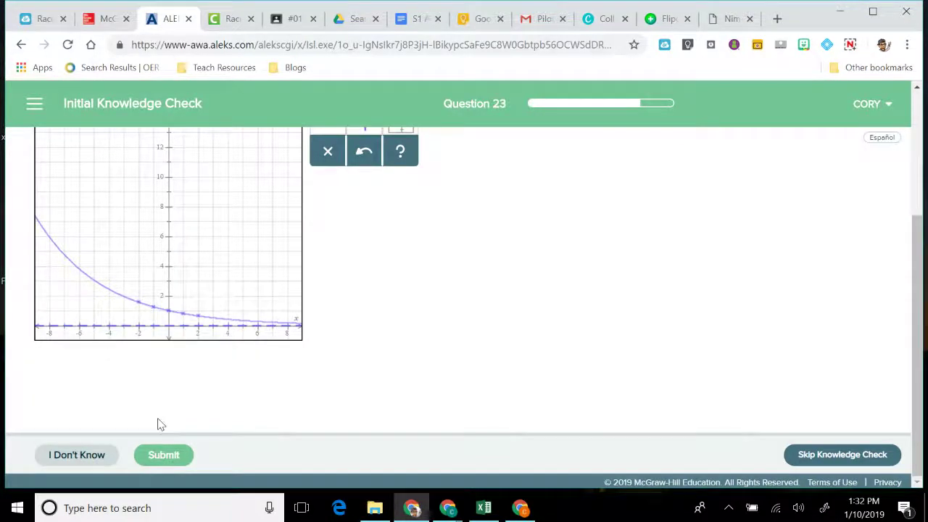
left_click(172, 454)
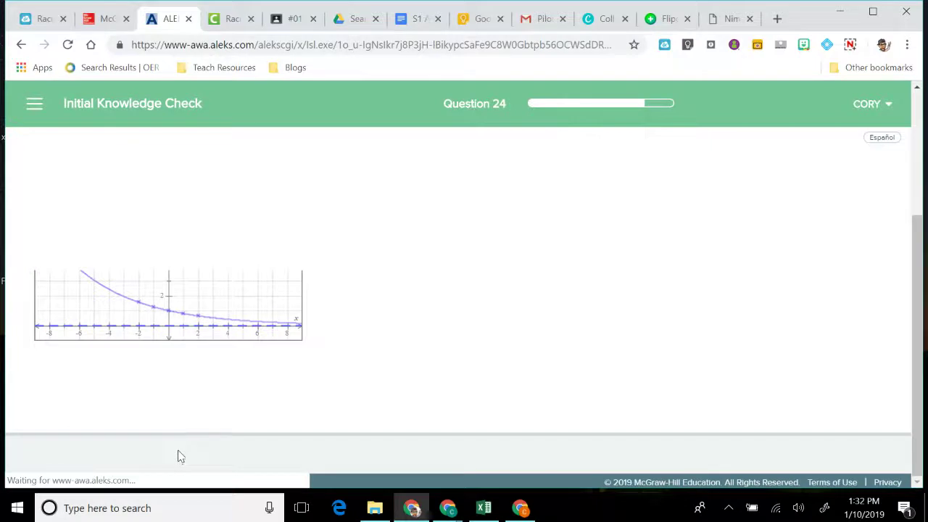
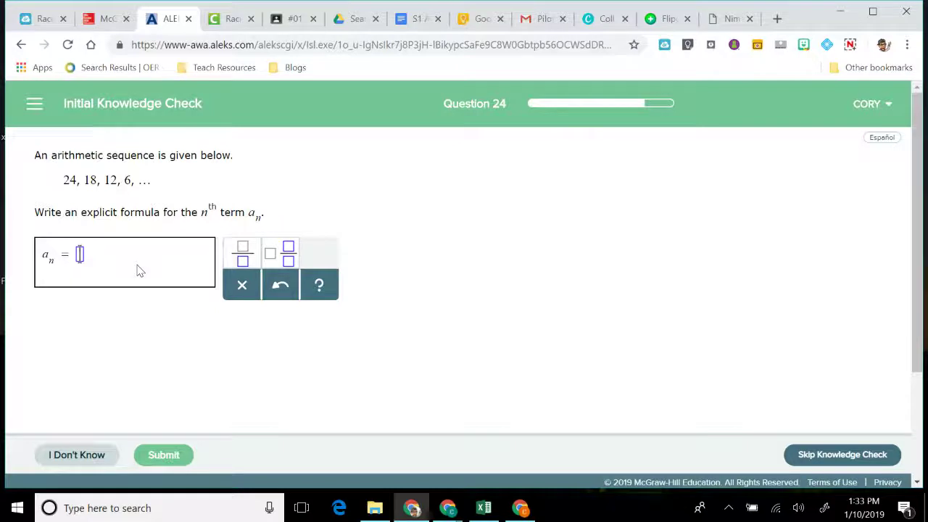
Enter the explicit formula 24 − 6(n − 1) for the arithmetic sequence's nth term and submit it.
type("24-6(")
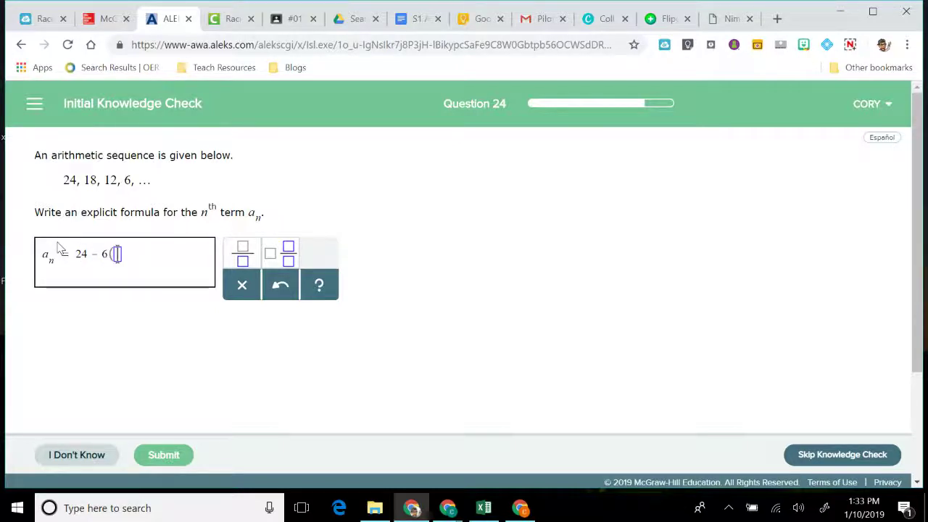
type("n-1")
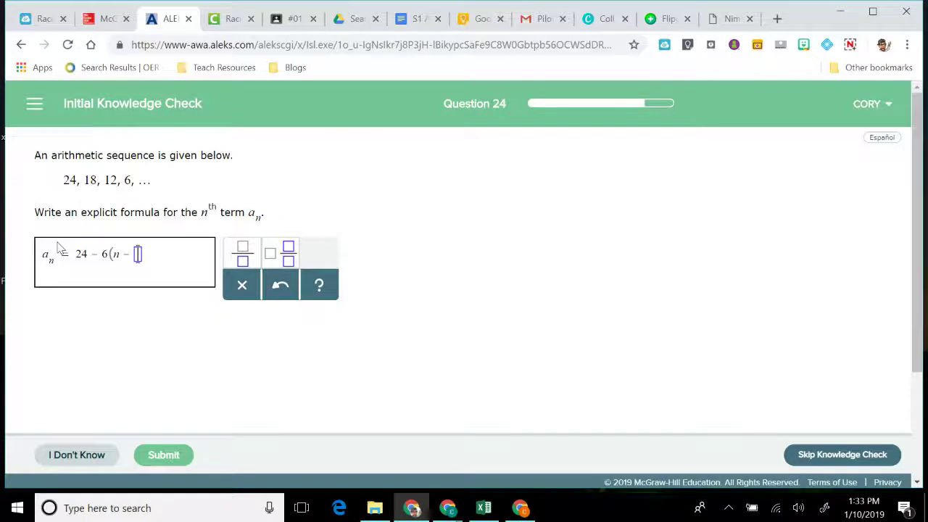
type(")")
left_click(164, 454)
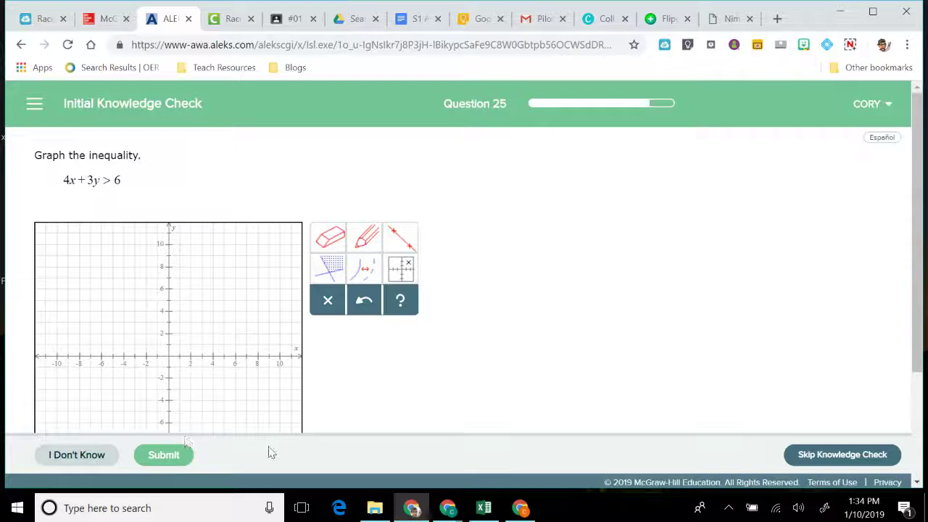
Draw the boundary line of 4x + 3y > 6 through (0, 2) and (3, −2), and make it dashed.
left_click(366, 237)
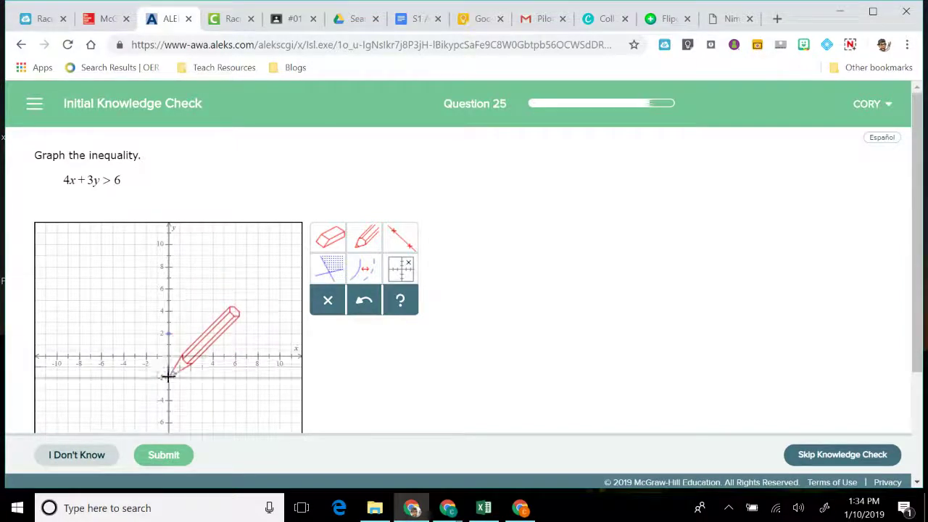
left_click(400, 237)
left_click(202, 377)
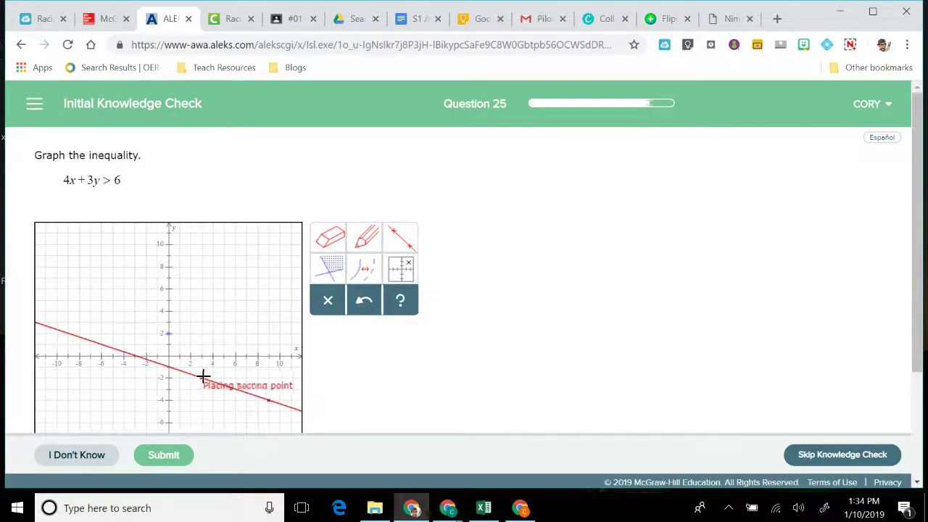
left_click(165, 334)
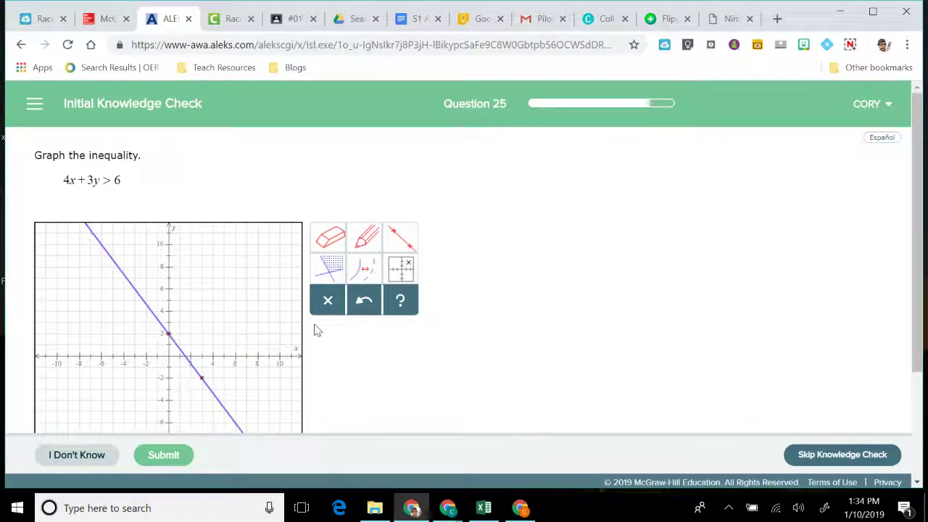
left_click(357, 270)
left_click(181, 346)
Shade the region above the dashed boundary line and submit the inequality graph.
left_click(366, 243)
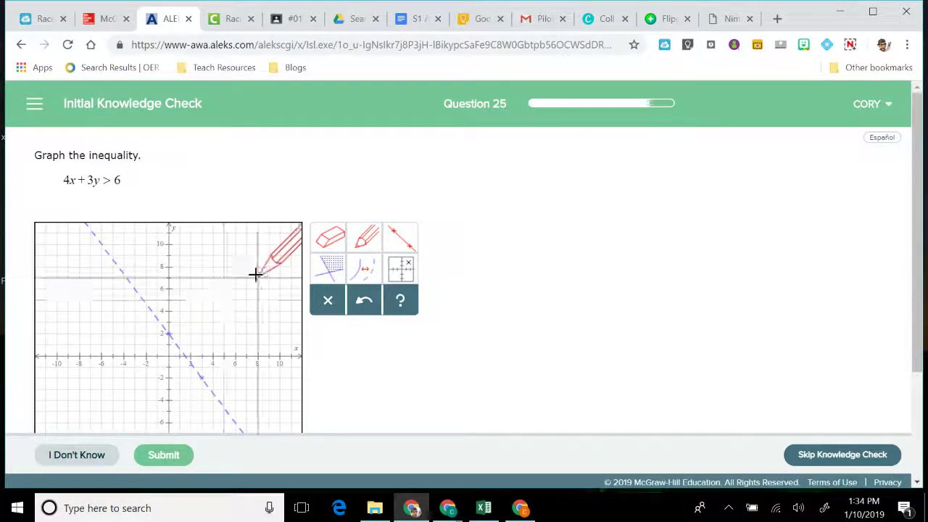
left_click(329, 268)
left_click(233, 274)
scroll(425, 403, "down", 2)
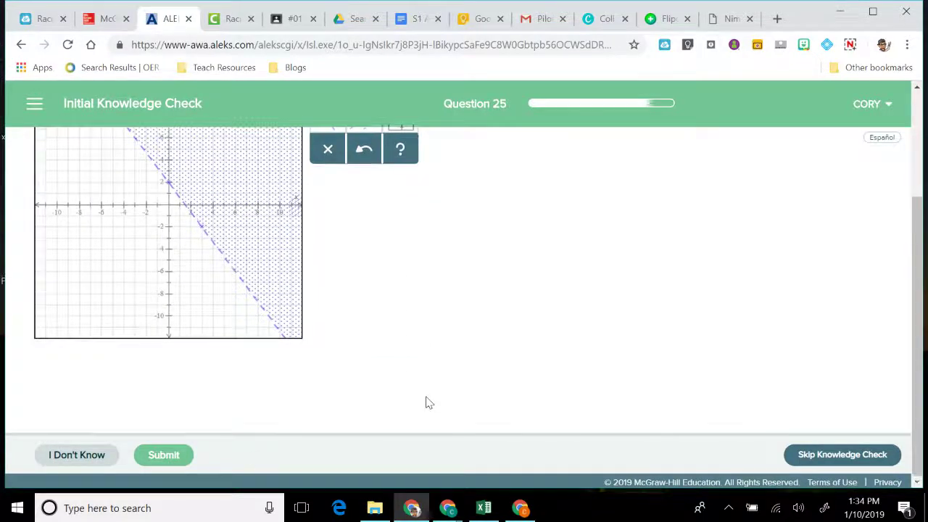
left_click(177, 455)
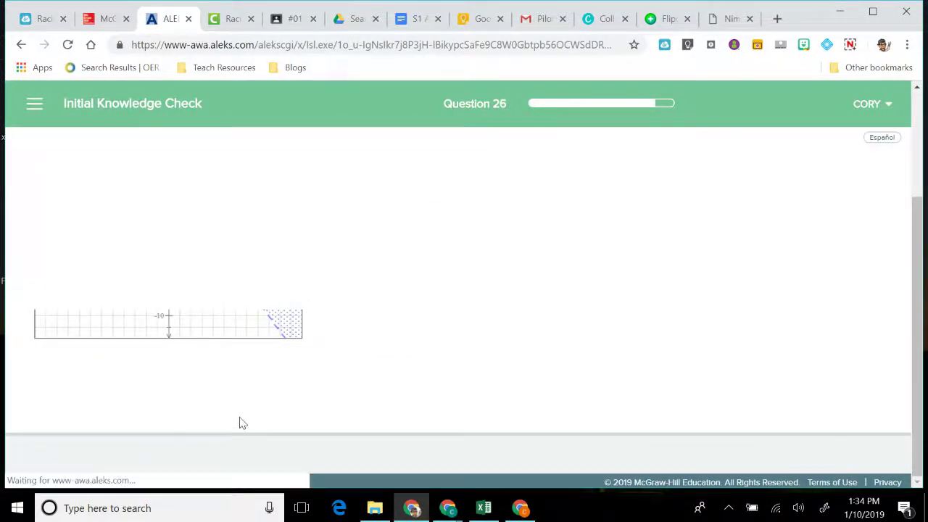
Check the elapsed time of the screen recording.
left_click(850, 45)
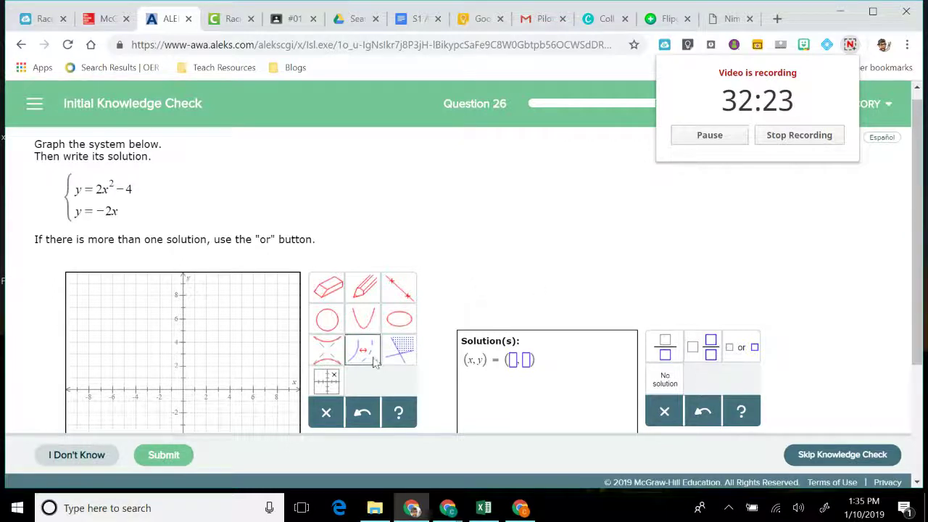
right_click(356, 283)
Graph the line y = −2x through the points (0, 0) and (1, −2).
left_click(359, 297)
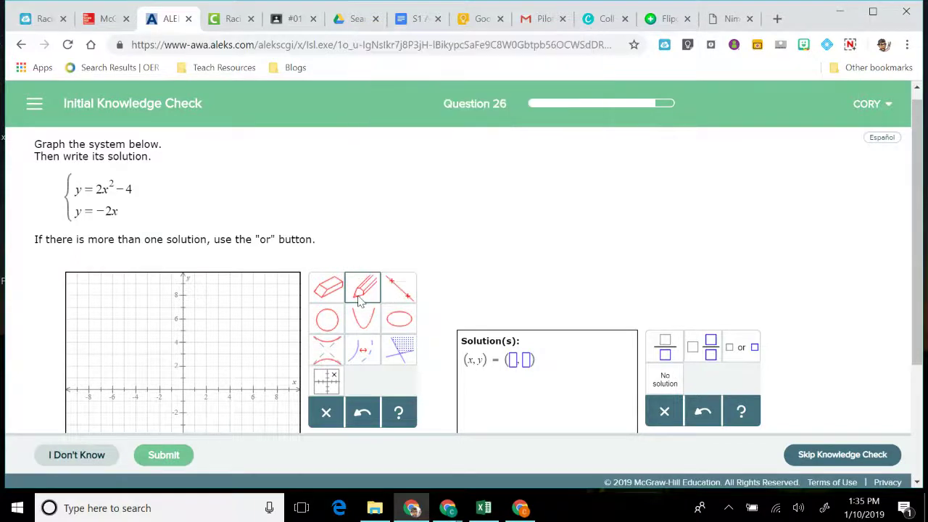
scroll(275, 218, "down", 1)
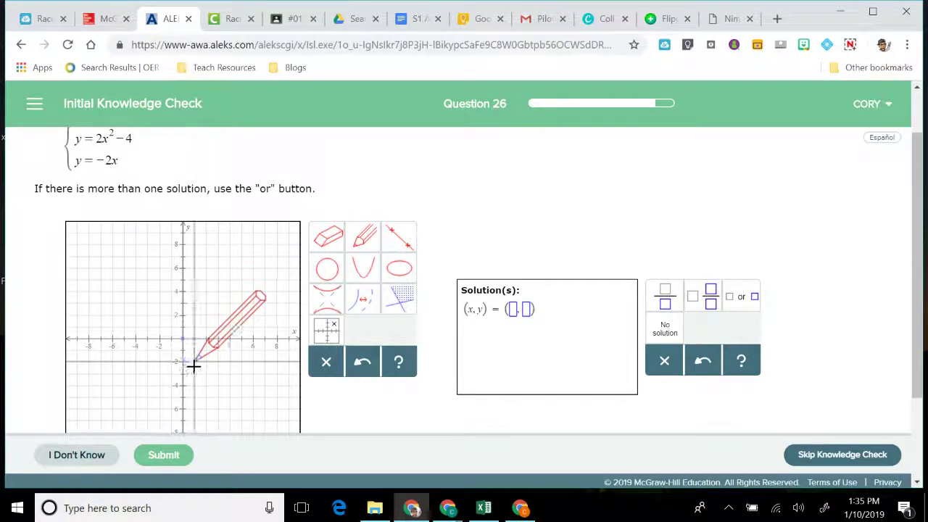
left_click(397, 235)
left_click(183, 339)
left_click(200, 361)
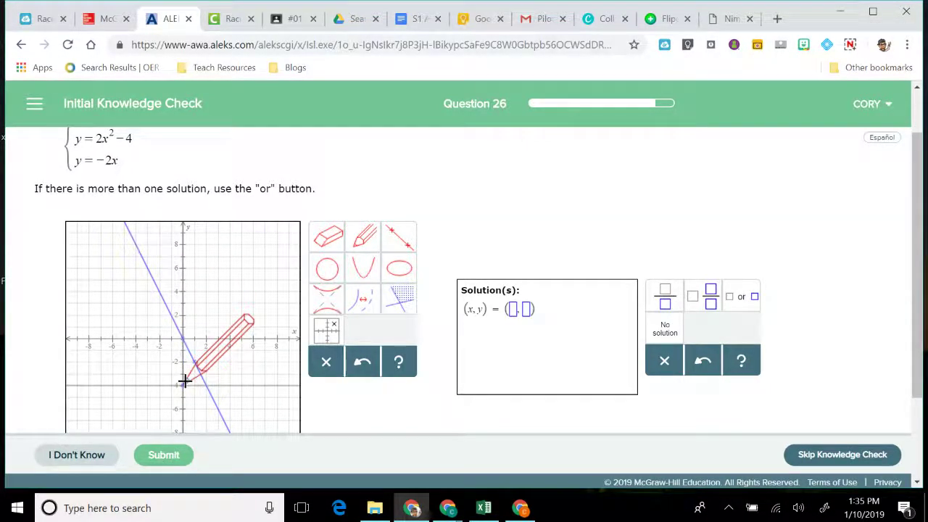
Graph the parabola y = 2x² − 4 with its vertex at (0, −4) and passing through (−1, −2).
scroll(179, 386, "up", 1)
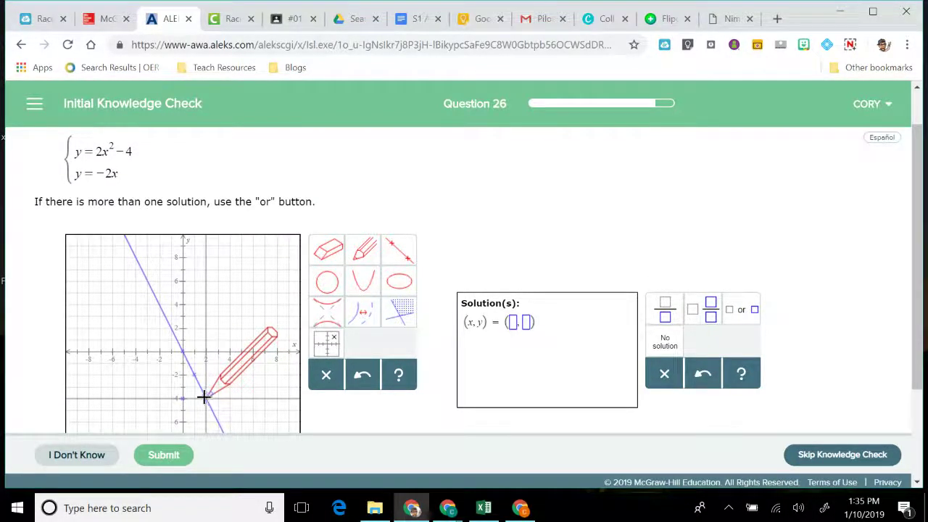
left_click(171, 374)
left_click(363, 290)
left_click(184, 397)
left_click(171, 372)
left_click(194, 374)
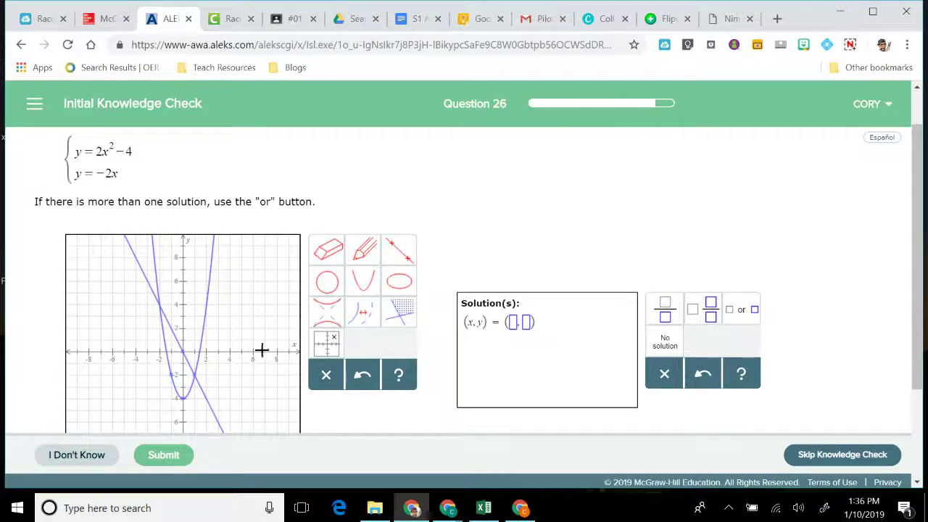
left_click(363, 281)
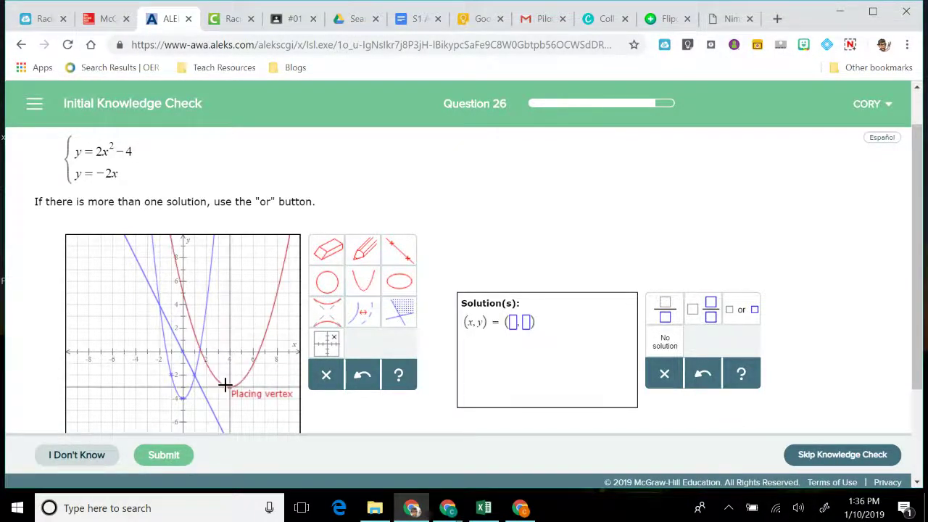
left_click(363, 248)
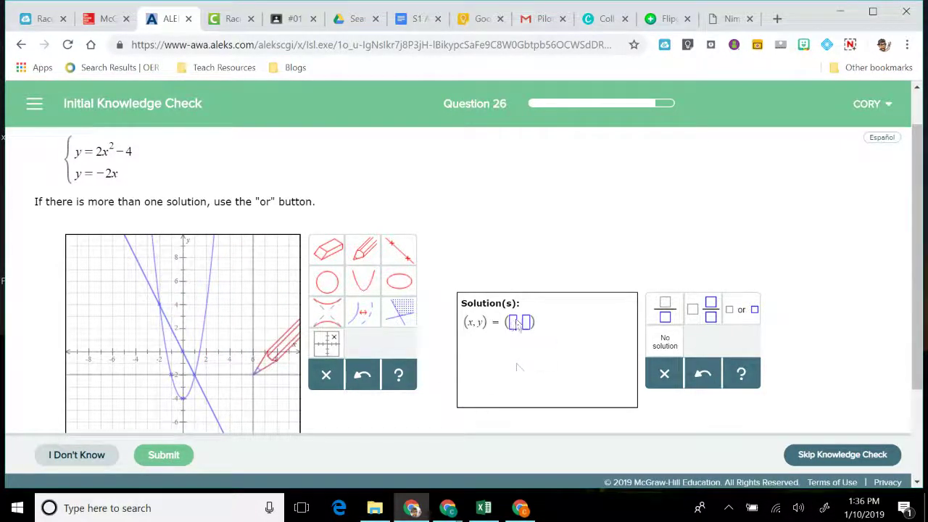
Enter the system's solutions as (1, −2) or (−2, 4) and submit the answer.
type("1")
key("Tab")
type("-3")
key("BackSpace")
type("2")
left_click(741, 310)
type("-2, ")
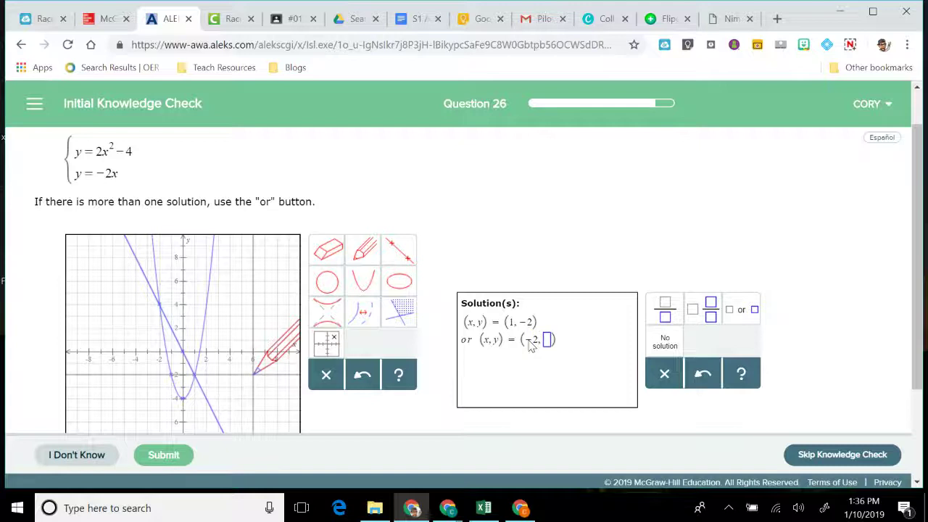
type("4")
scroll(568, 362, "down", 2)
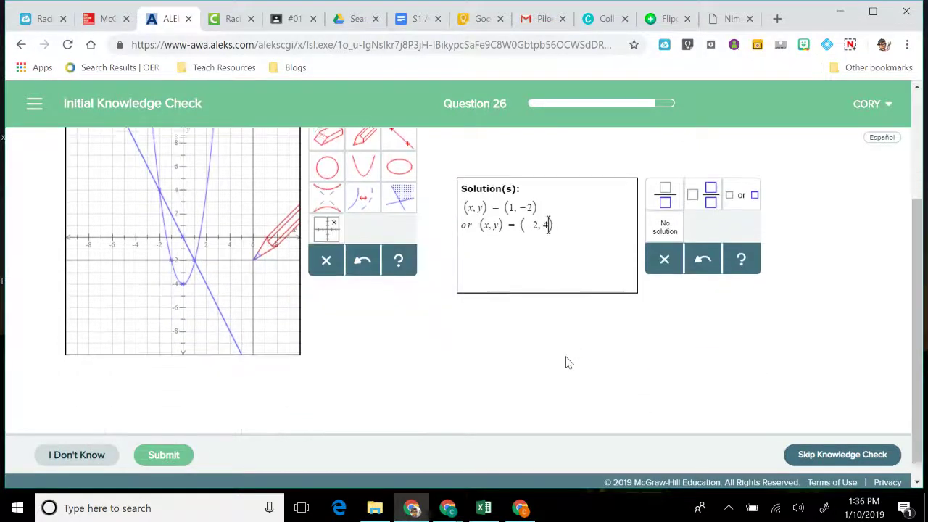
left_click(167, 455)
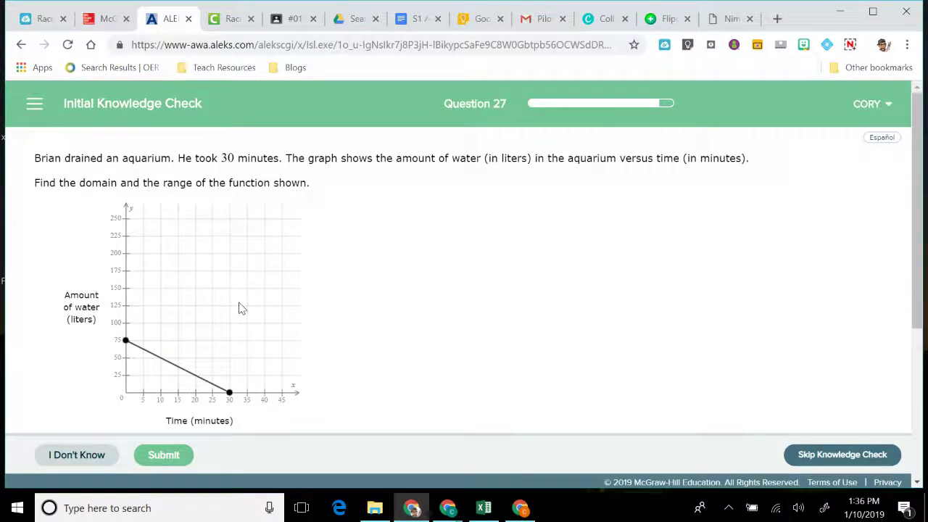
Enter the domain of the aquarium function as 0 ≤ x ≤ 30.
scroll(241, 308, "down", 1)
scroll(242, 309, "up", 1)
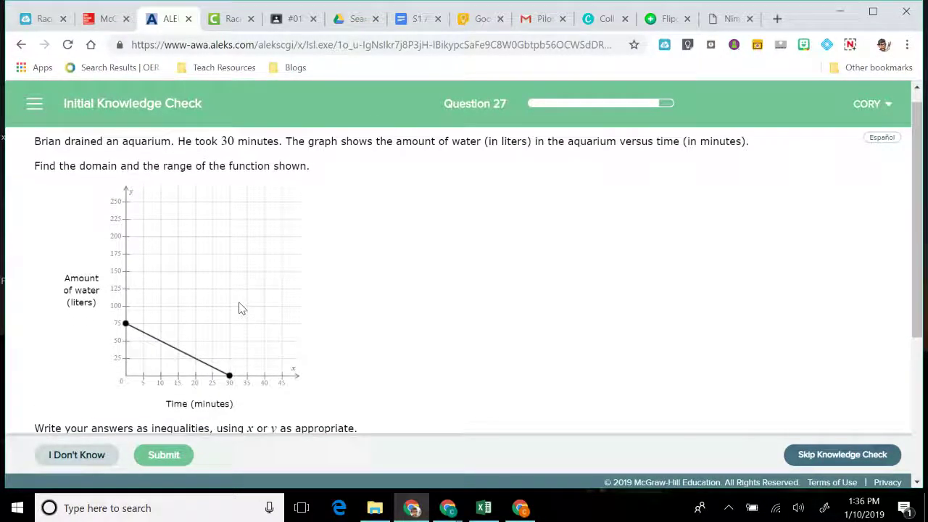
scroll(241, 308, "down", 1)
scroll(209, 373, "down", 2)
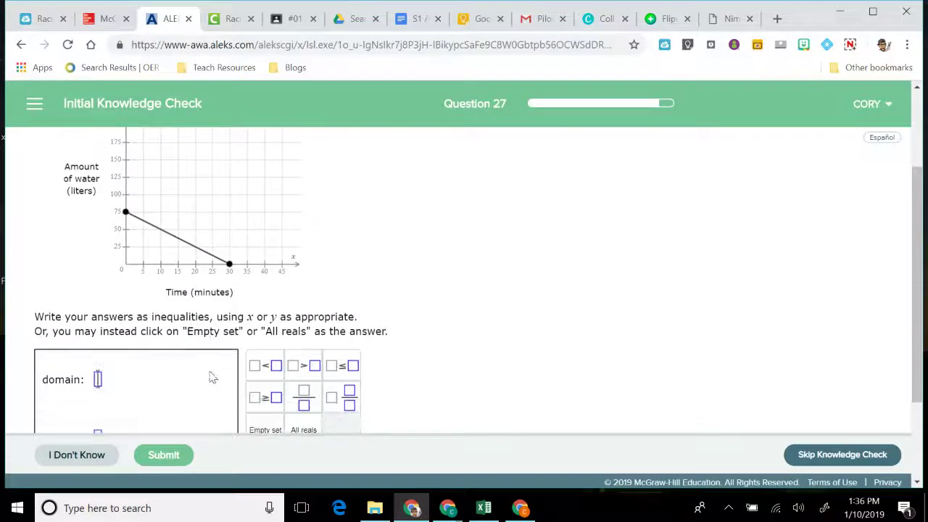
scroll(257, 411, "down", 1)
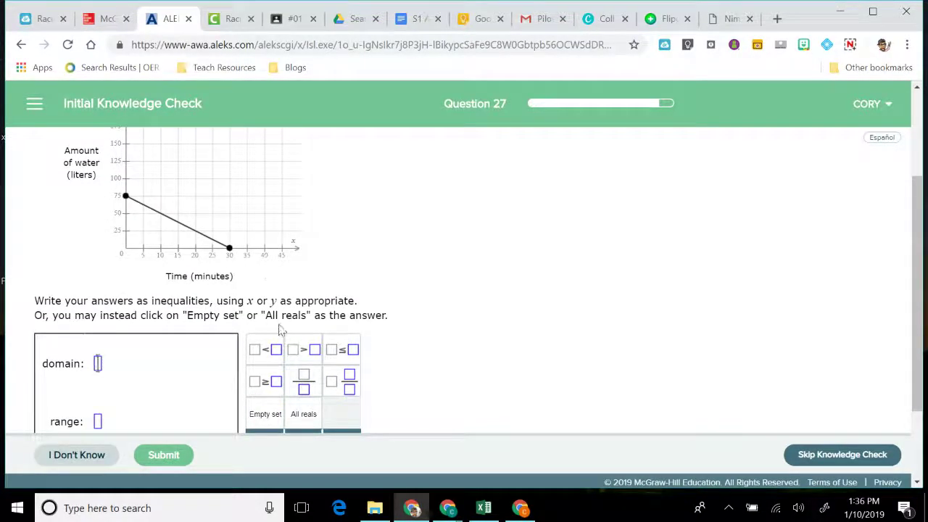
type("0")
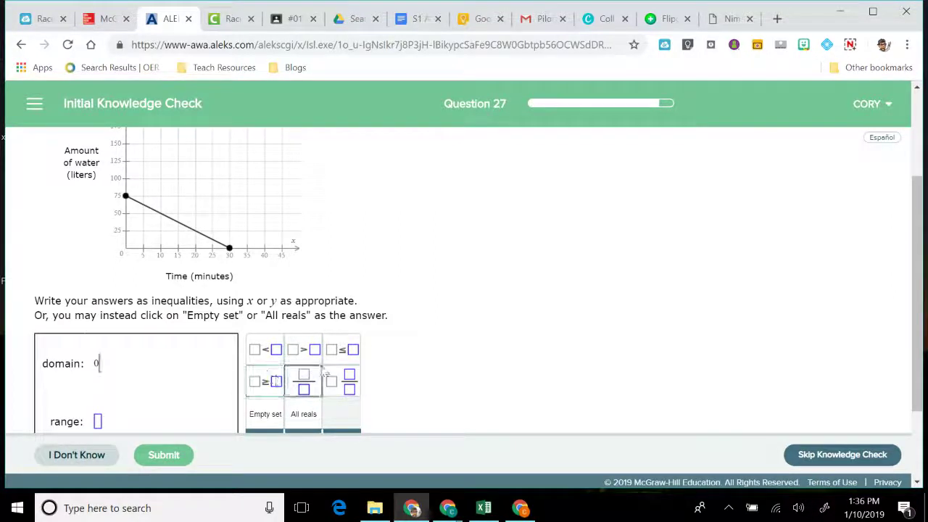
left_click(341, 358)
type("x")
left_click(342, 359)
type("30")
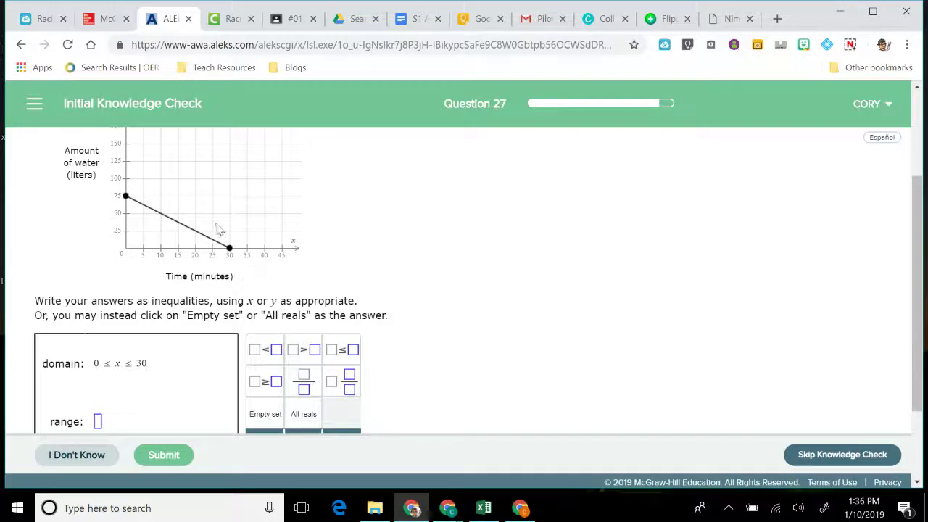
Enter the range of the aquarium function as 0 ≤ y ≤ 75 and submit the answer.
scroll(225, 256, "up", 1)
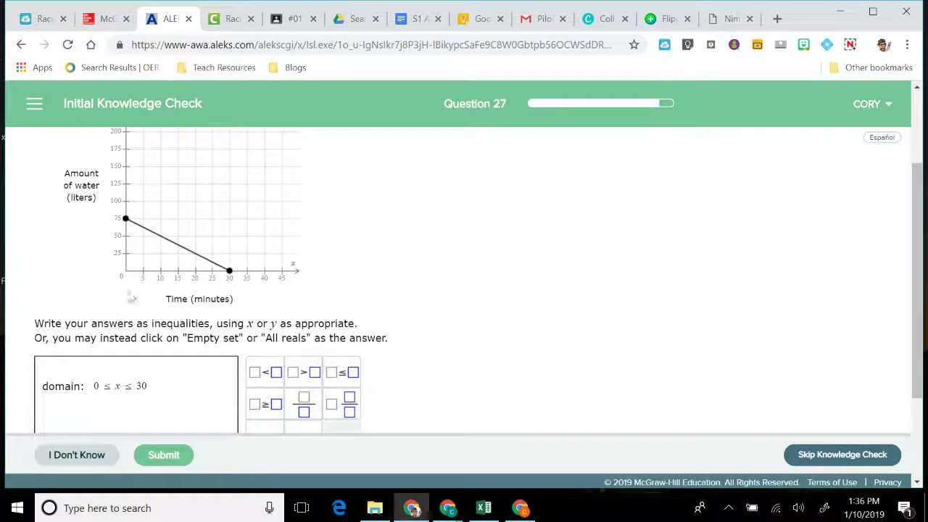
scroll(152, 304, "down", 3)
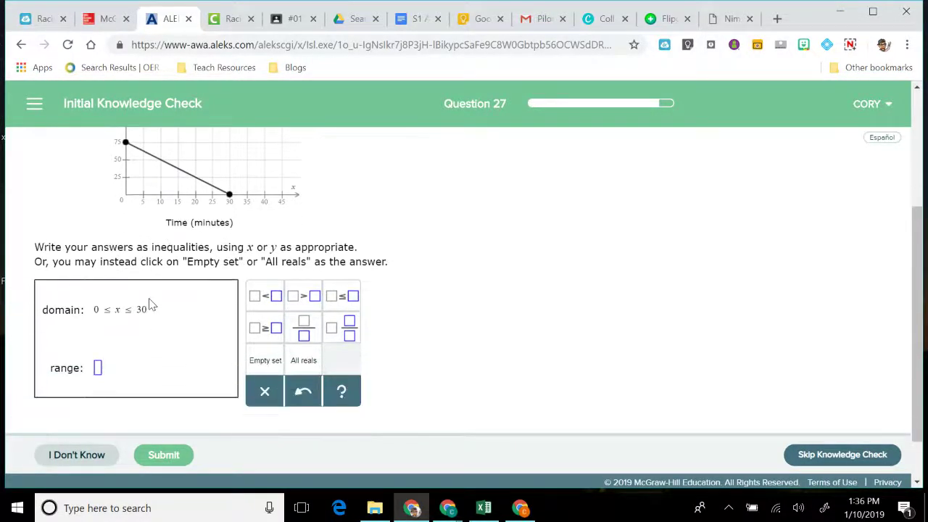
left_click(98, 378)
type("0")
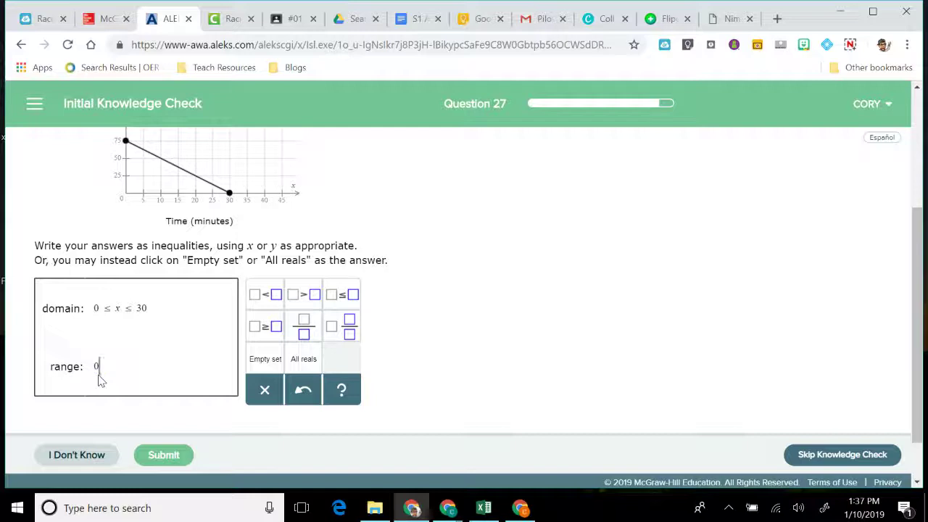
left_click(342, 295)
type("y")
left_click(329, 297)
type("75")
left_click(166, 454)
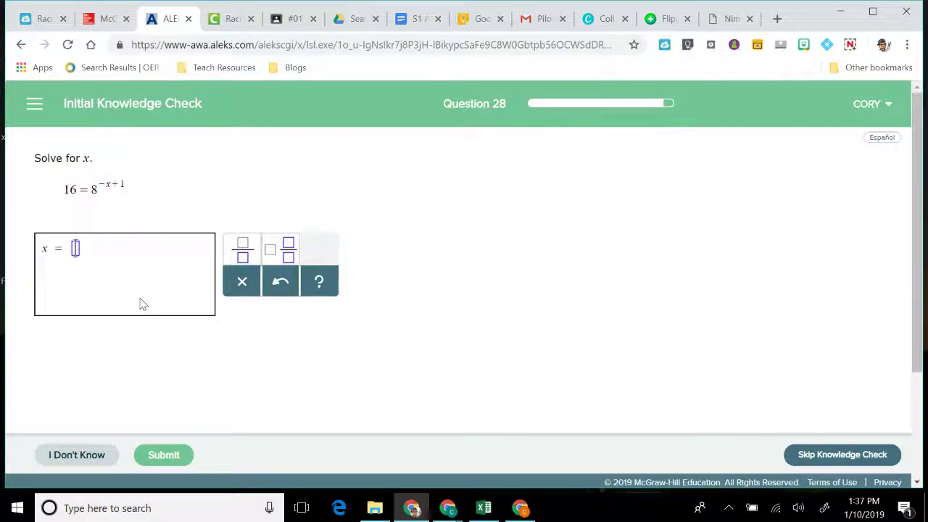
Respond "I Don't Know" to the question on solving 16 = 8^(−x+1) for x.
left_click(106, 458)
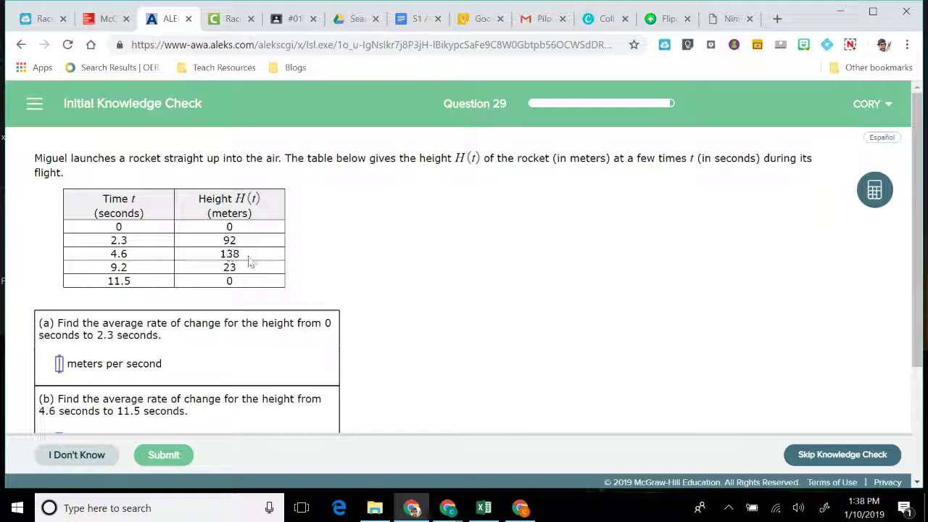
Compute 92 ÷ 2.3 with the on-screen calculator for the rocket's rate of change from 0 to 2.3 seconds.
left_click(873, 189)
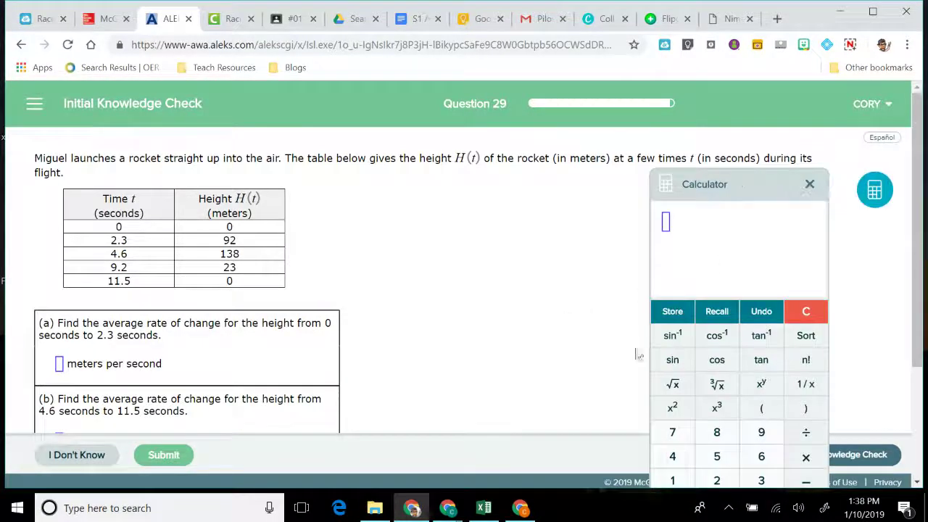
left_click(757, 438)
left_click(715, 480)
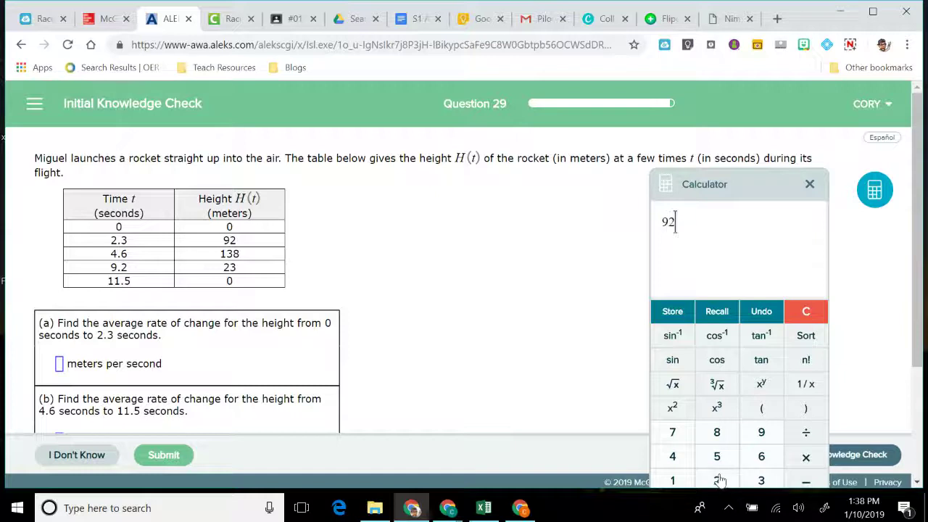
left_click(806, 432)
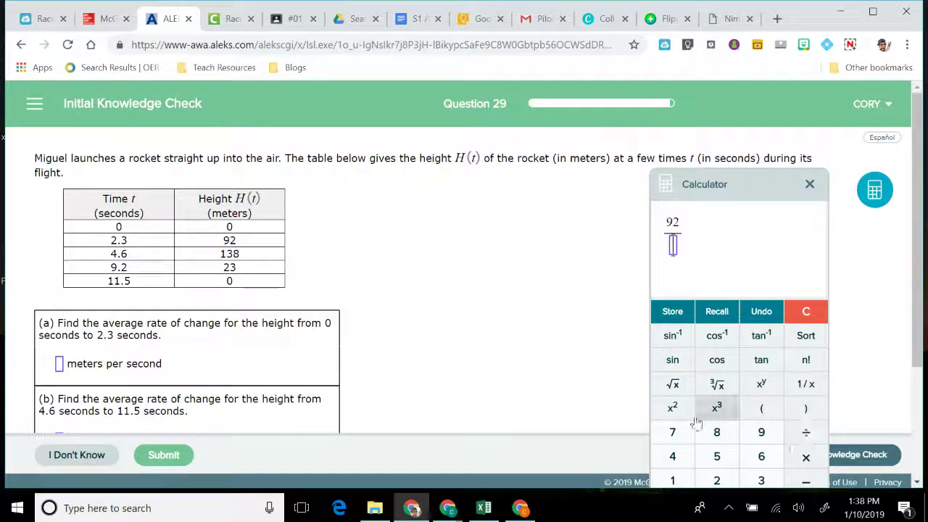
left_click(716, 480)
type(".3")
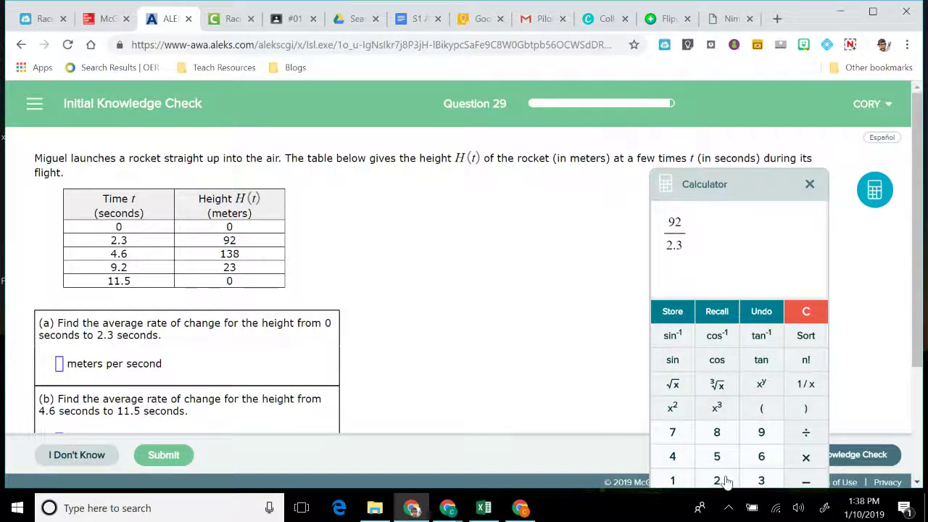
key("Return")
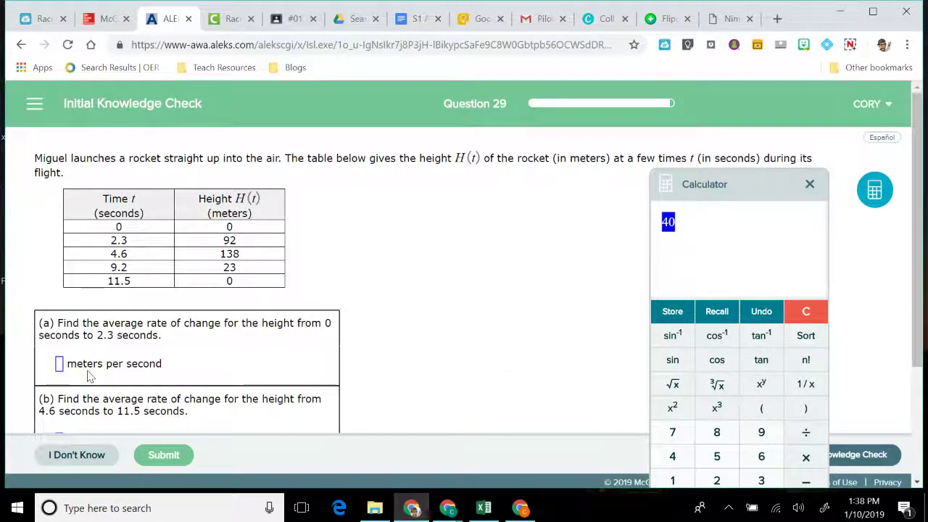
Enter 40 meters per second as the answer to part (a) of the rocket question.
left_click(60, 365)
type("40")
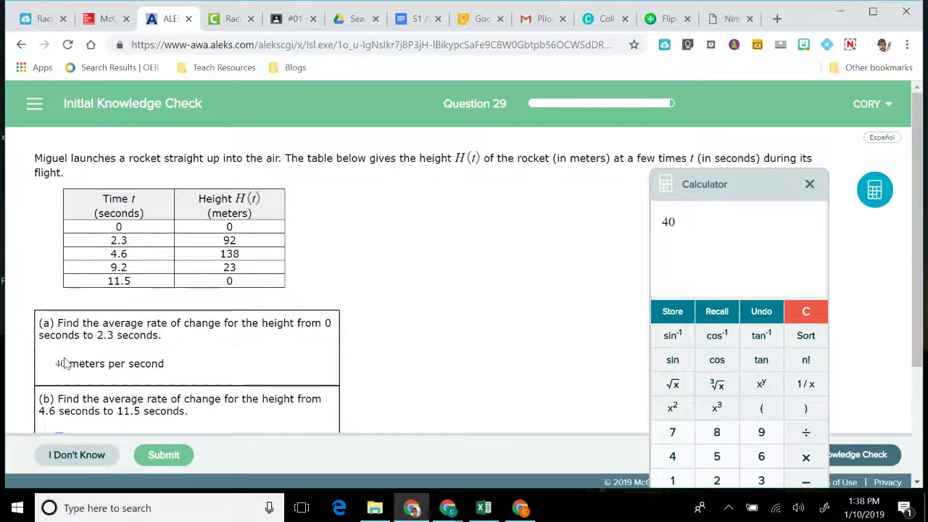
key("Tab")
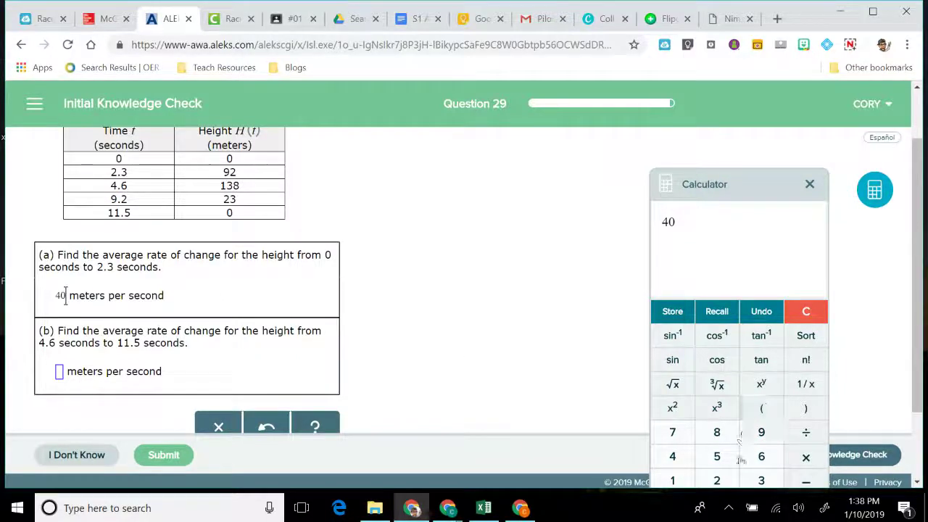
left_click(672, 480)
left_click(761, 481)
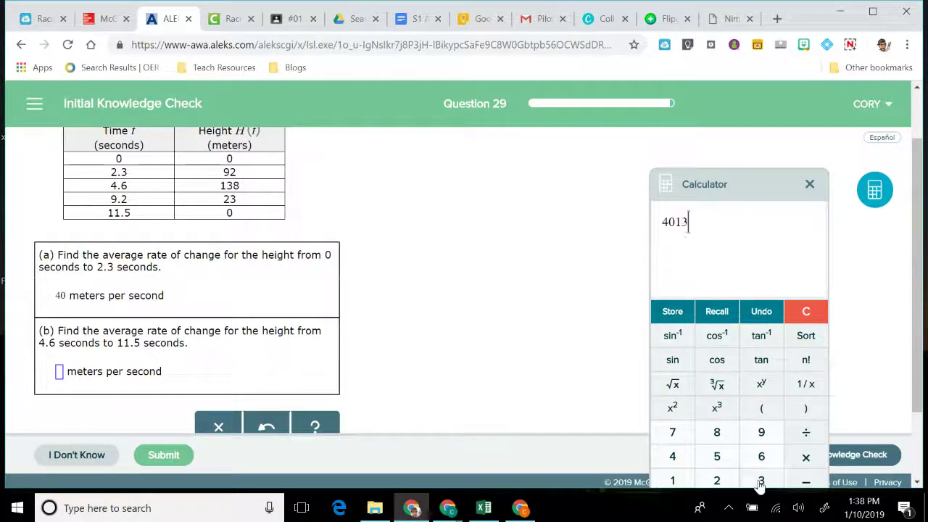
left_click(717, 409)
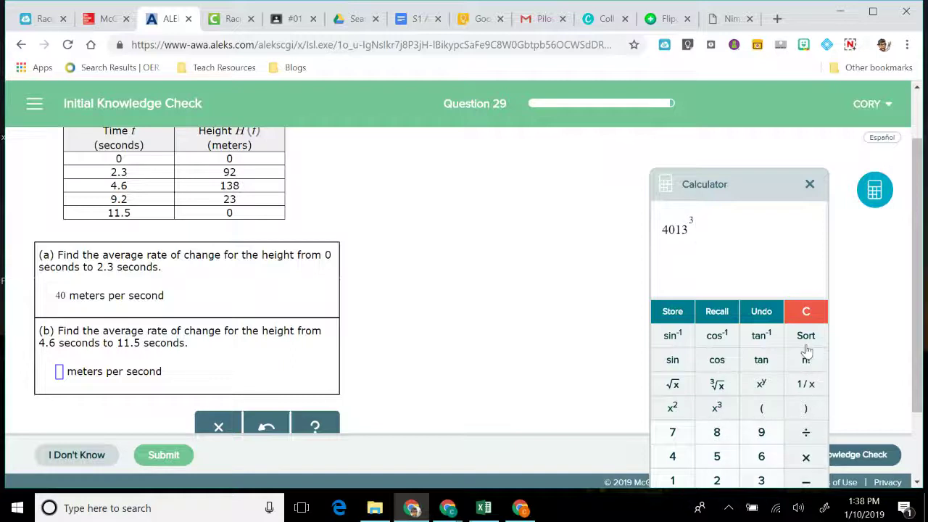
left_click(805, 311)
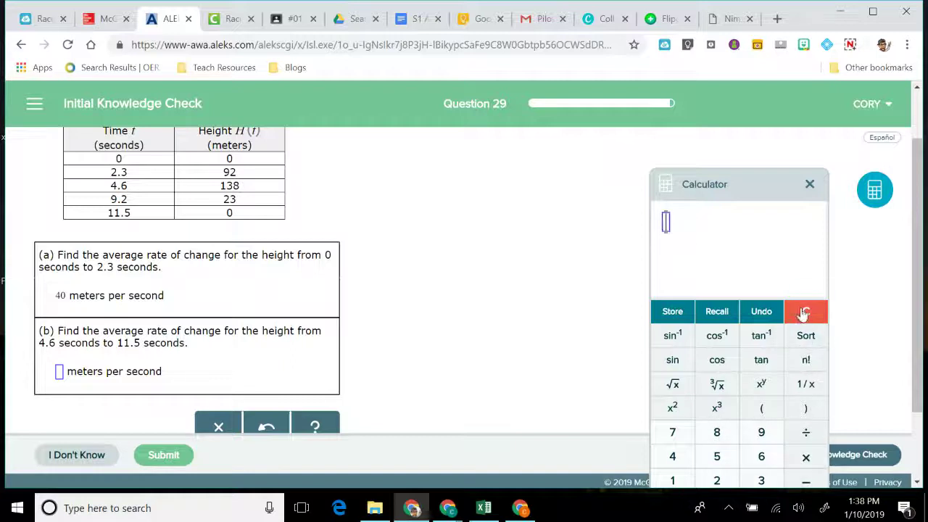
Compute 138 ÷ 6.9 with the calculator for the rate of change from 4.6 to 11.5 seconds.
left_click(667, 484)
left_click(761, 481)
left_click(716, 432)
left_click(803, 433)
left_click(758, 457)
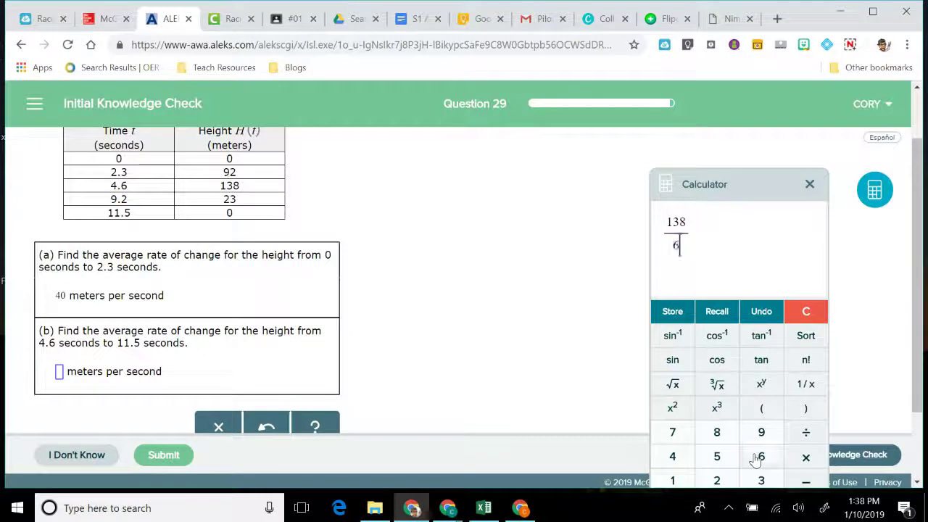
type(".9")
key("Return")
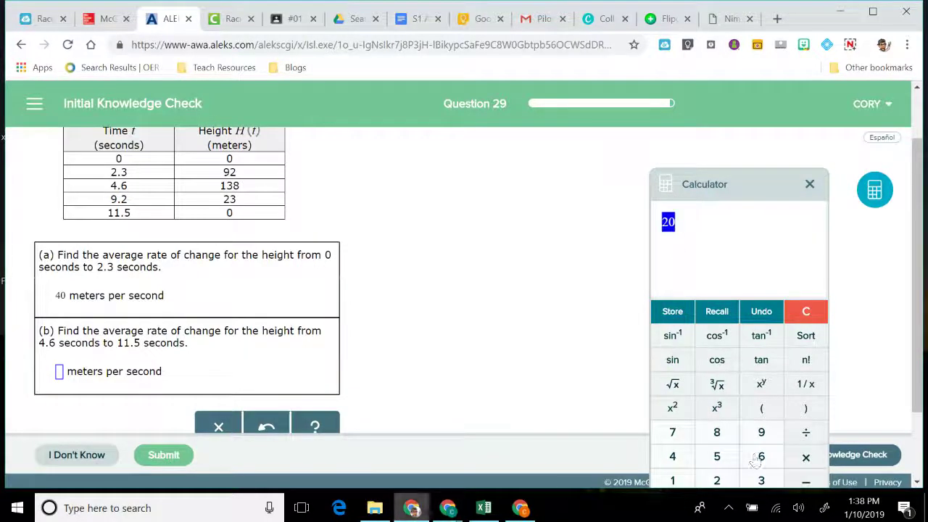
Enter 20 meters per second as the answer to part (b) and submit the rocket question.
left_click(60, 372)
type("20")
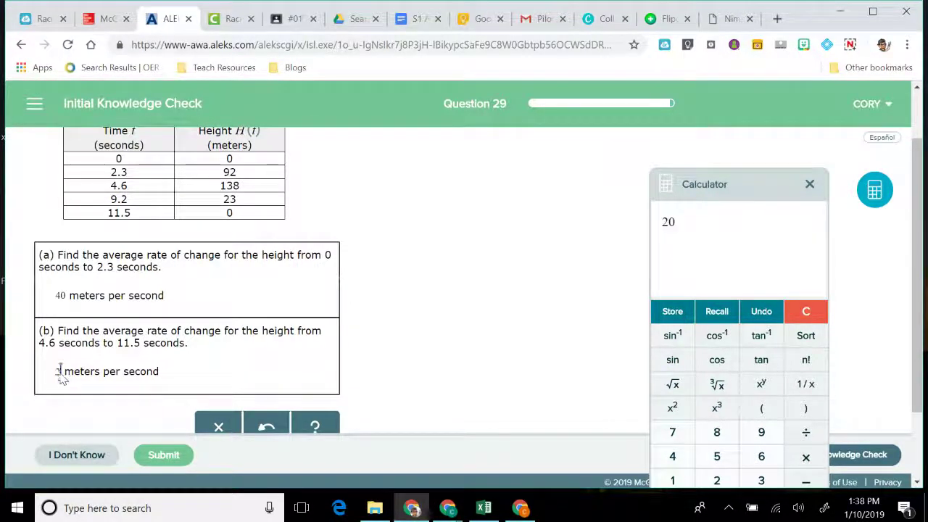
left_click(160, 455)
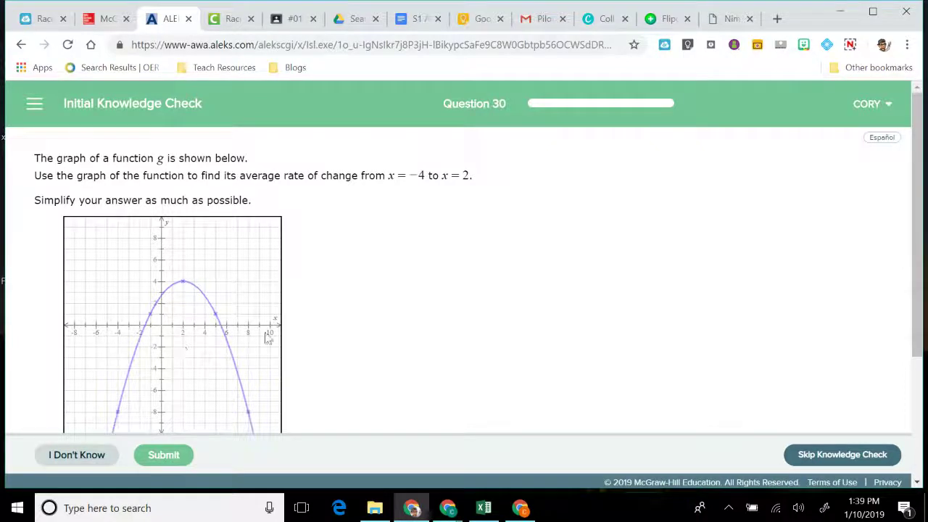
Enter 2 as the average rate of change of g from x = −4 to x = 2 and submit the answer.
scroll(266, 338, "down", 3)
type("2")
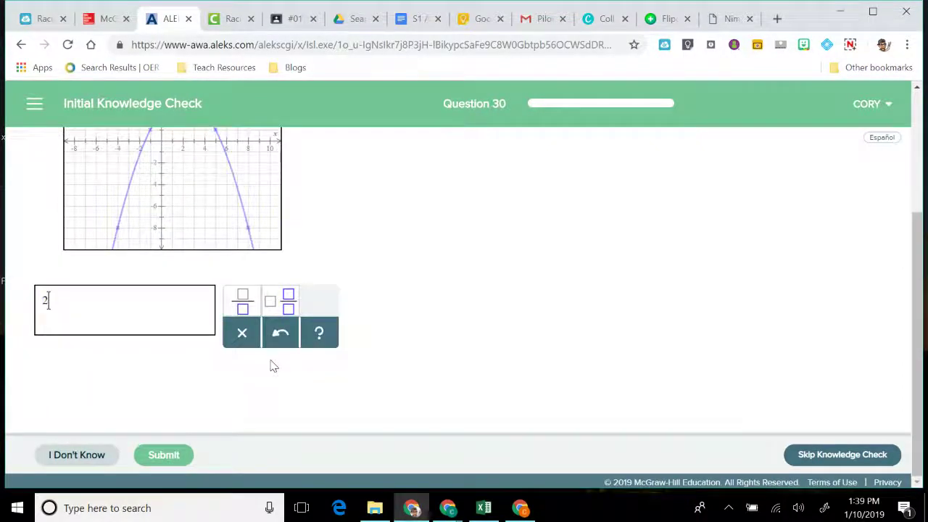
left_click(159, 464)
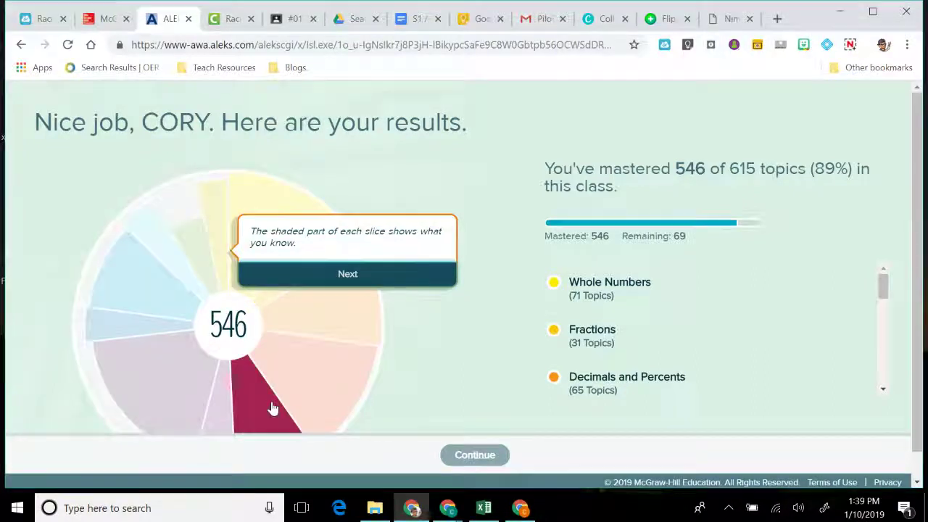
Dismiss the introductory tip about the shaded slices on the results pie chart.
scroll(413, 337, "down", 1)
left_click(849, 44)
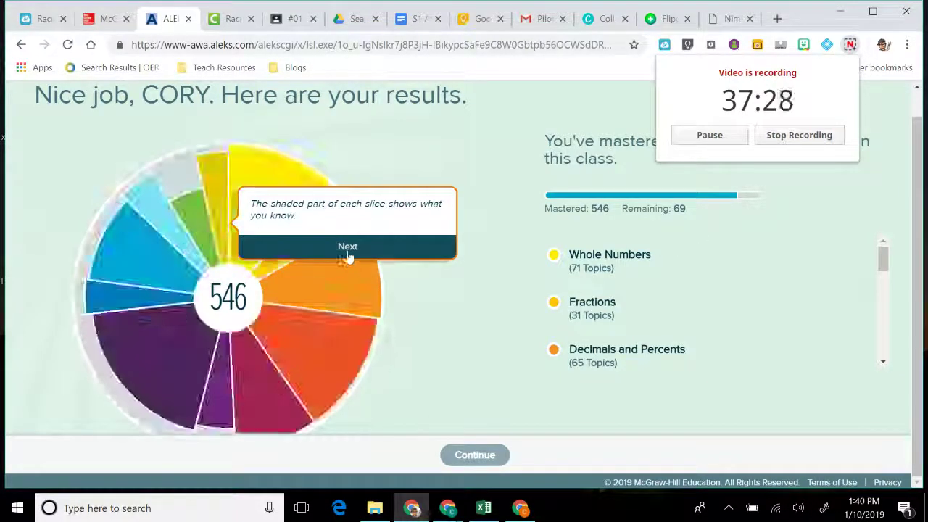
left_click(347, 250)
left_click(210, 135)
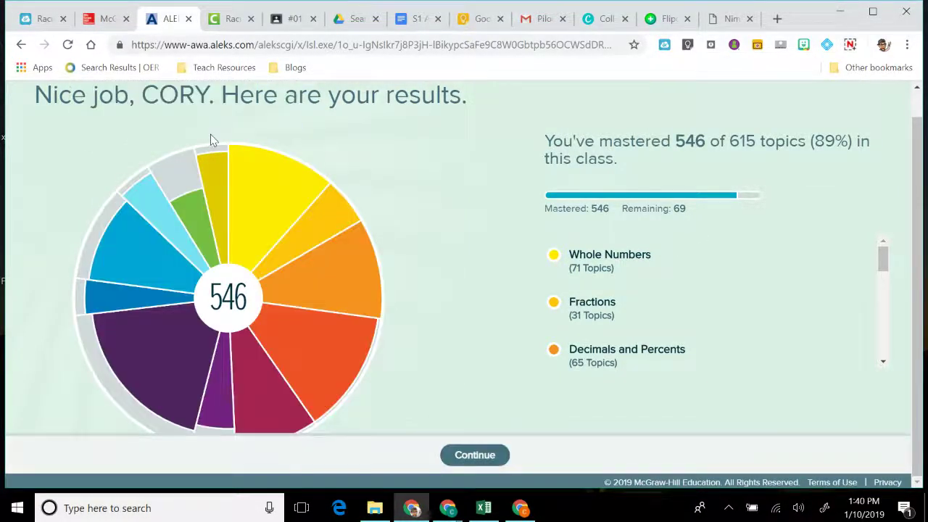
Review the mastery details of the Whole Numbers, Fractions, Decimals and Percents, and Real Numbers slices.
mouse_move(245, 259)
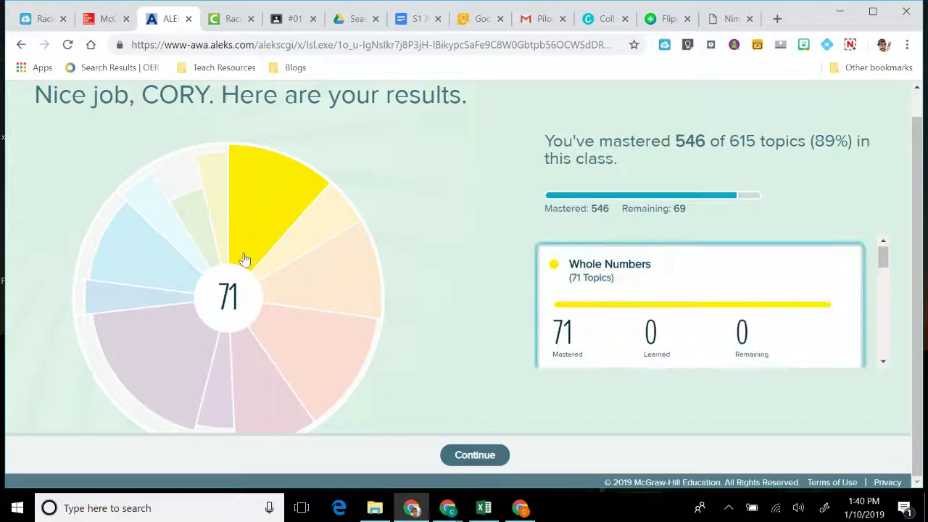
left_click(298, 248)
left_click(322, 285)
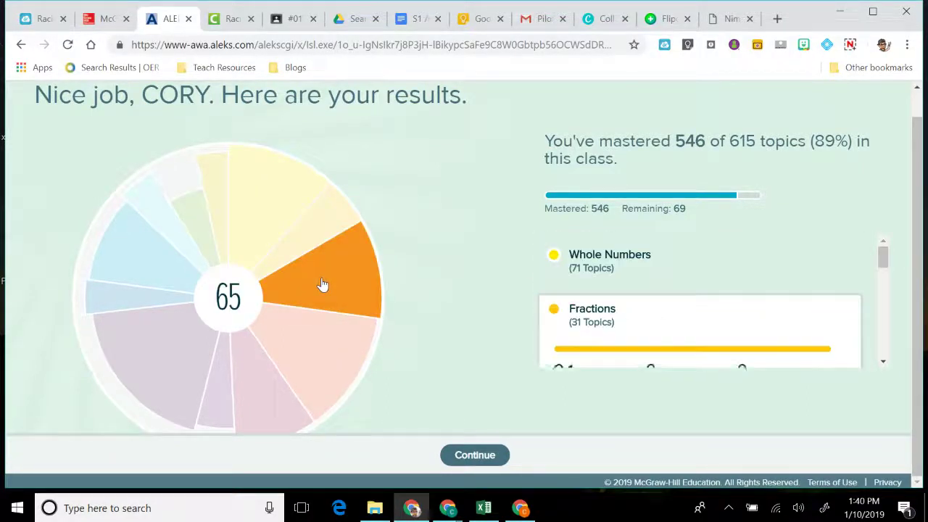
left_click(308, 350)
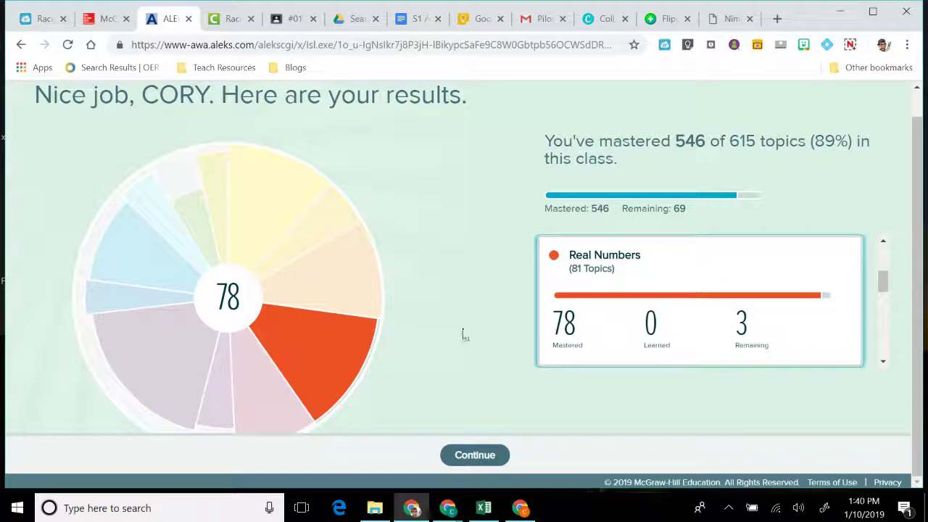
left_click(681, 340)
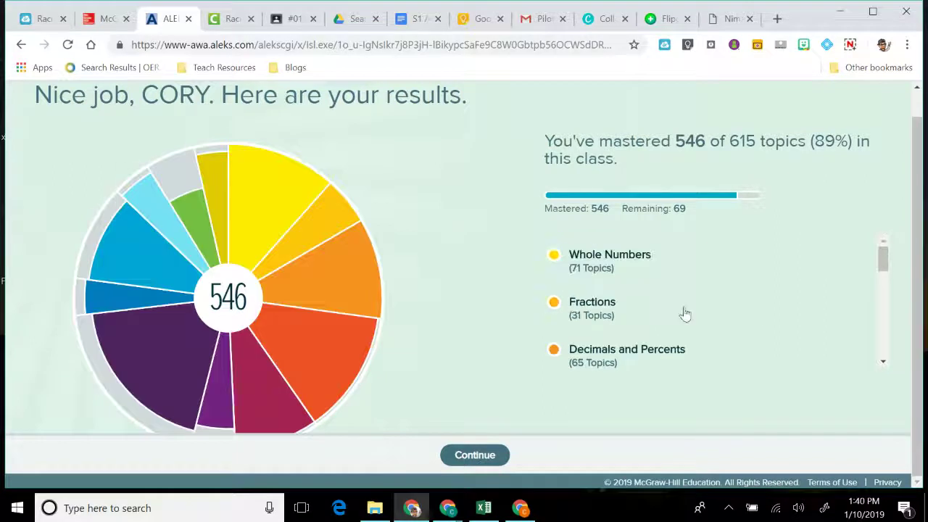
Expand the Linear Equations, Linear Inequalities, and Functions and Lines topics to review their mastery details.
scroll(881, 311, "down", 2)
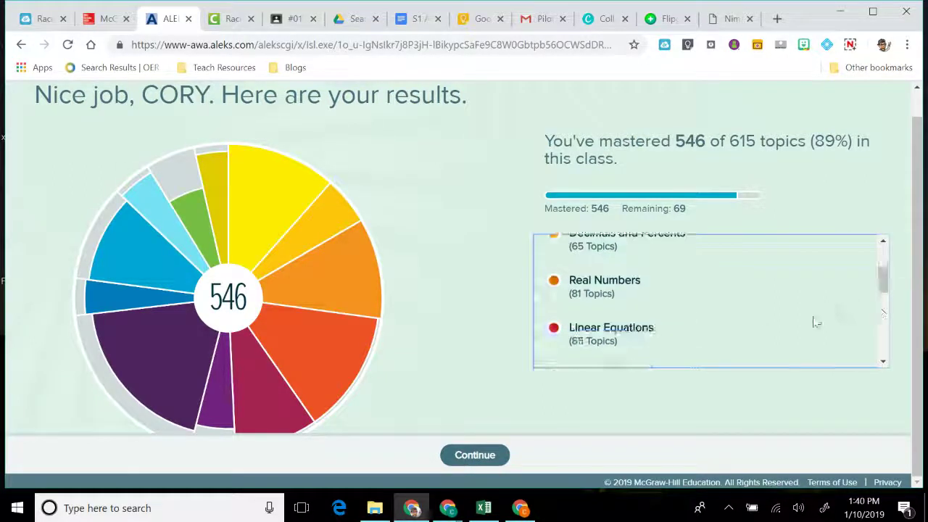
left_click(809, 342)
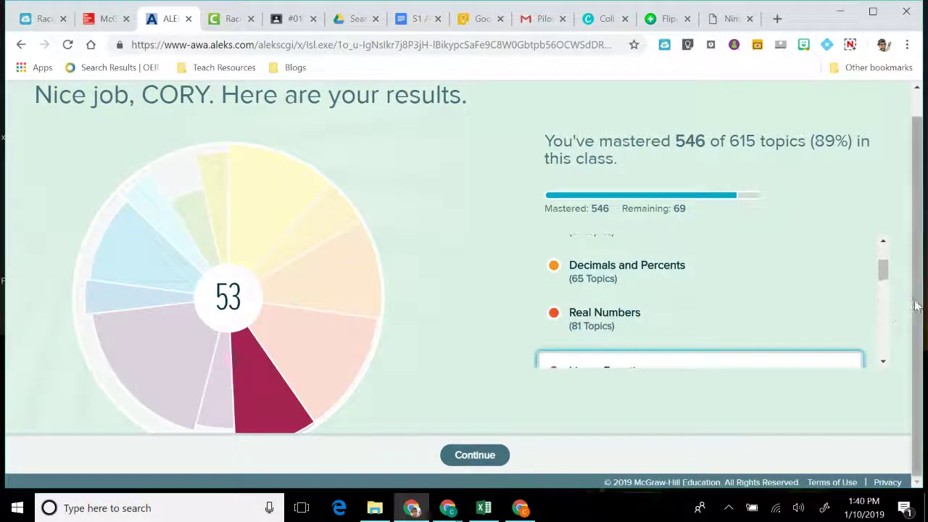
left_click_drag(882, 269, 880, 304)
left_click(828, 295)
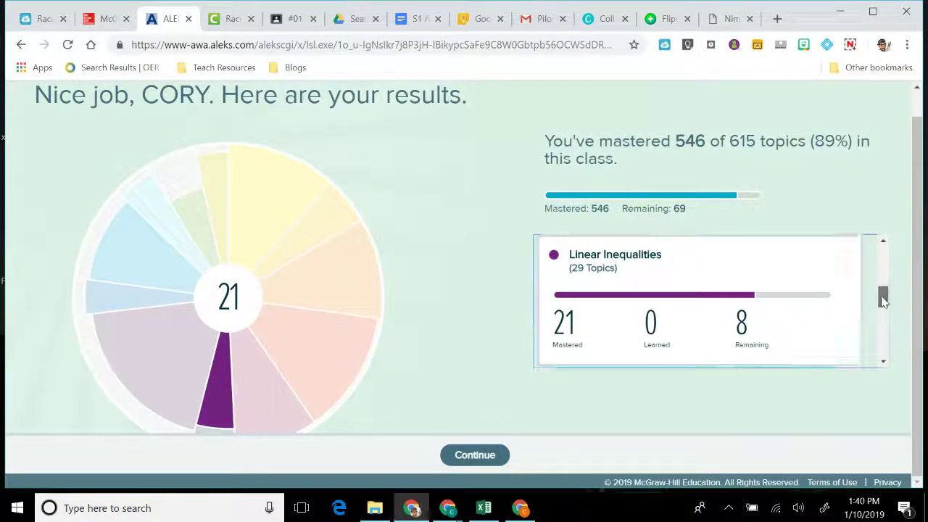
left_click_drag(881, 297, 883, 311)
left_click(809, 313)
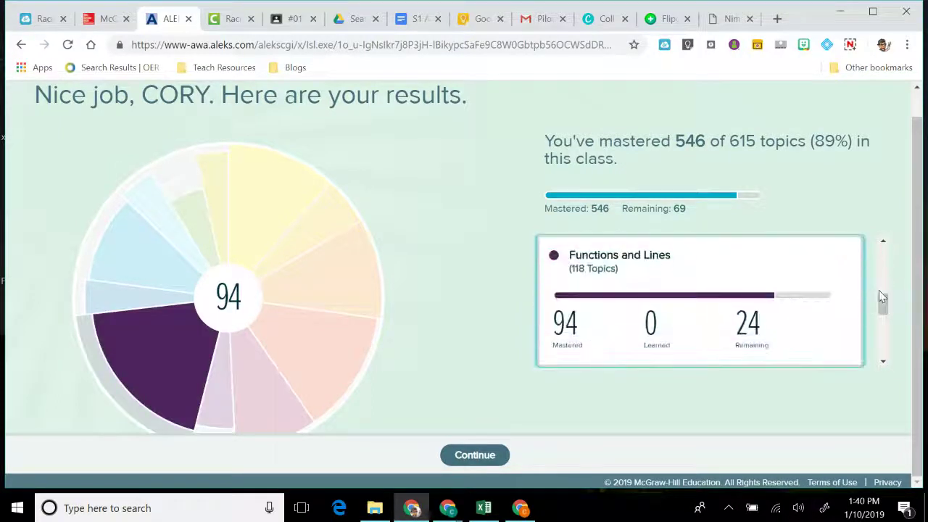
Review the mastery details of the two topics after Functions and Lines, followed by Polynomials and Factoring.
scroll(886, 305, "down", 3)
left_click(809, 303)
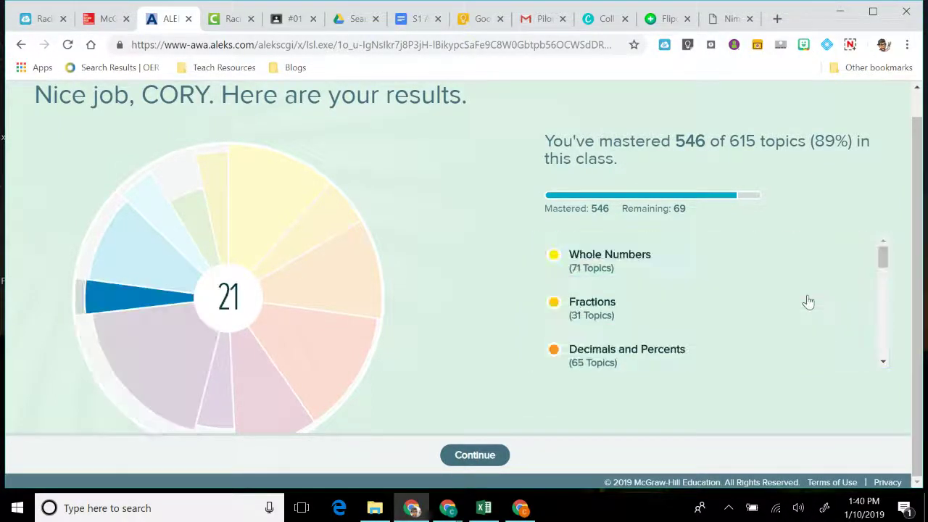
left_click_drag(881, 312, 880, 327)
left_click(799, 329)
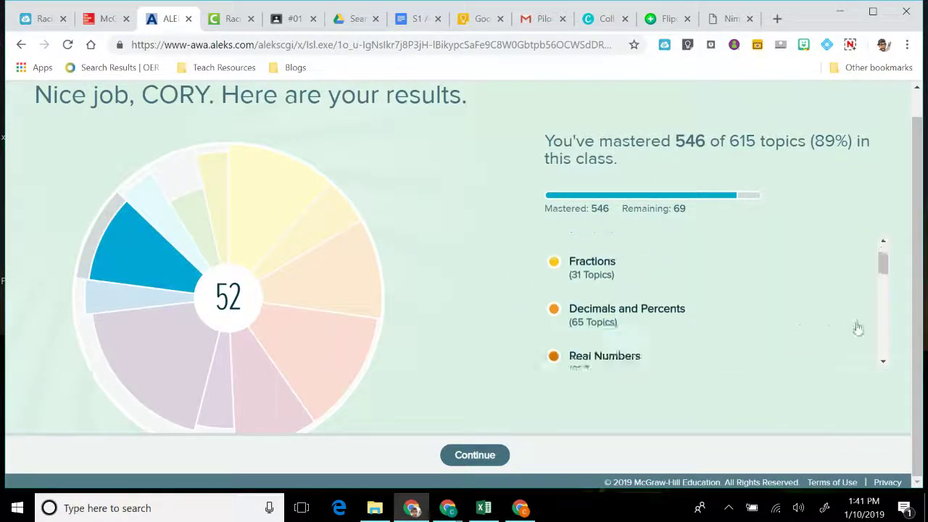
left_click_drag(882, 320, 882, 331)
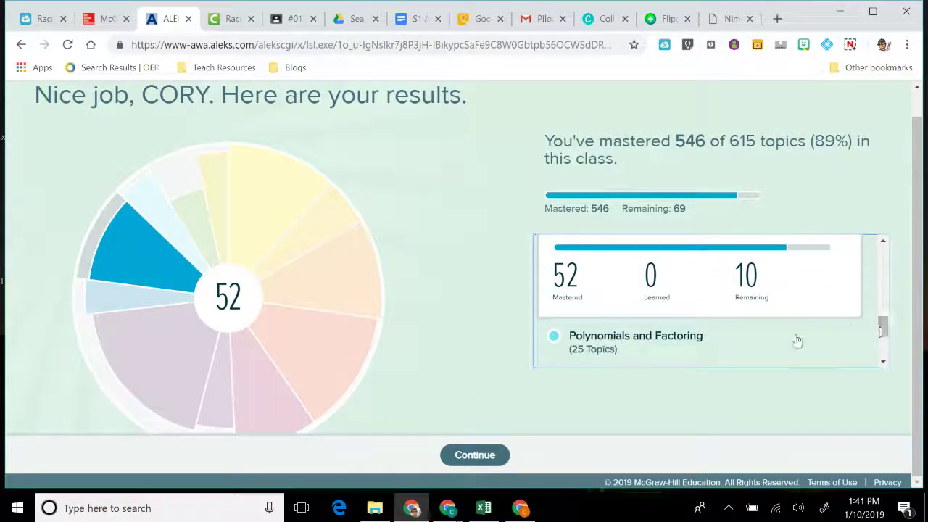
left_click(802, 339)
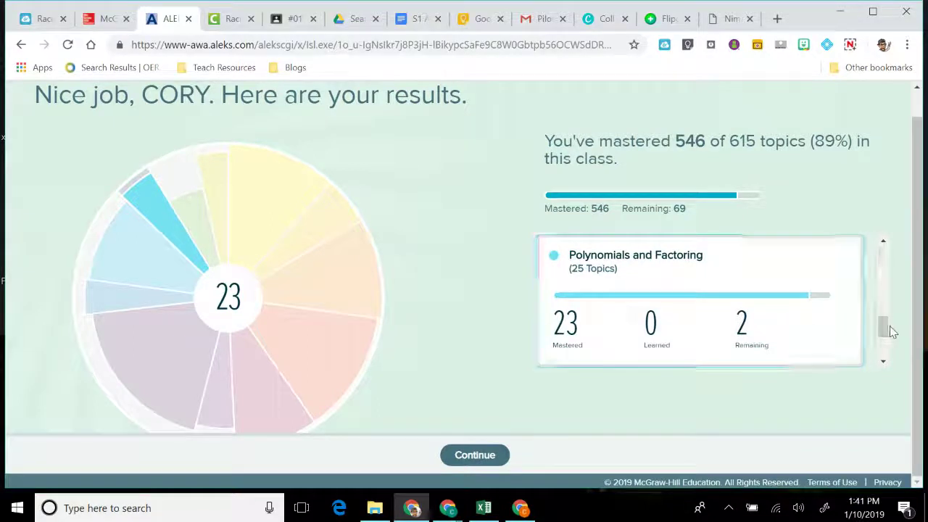
Review the mastery details of the Quadratic Functions and Equations and the Data Analysis and Probability topics.
left_click(885, 333)
left_click(883, 328)
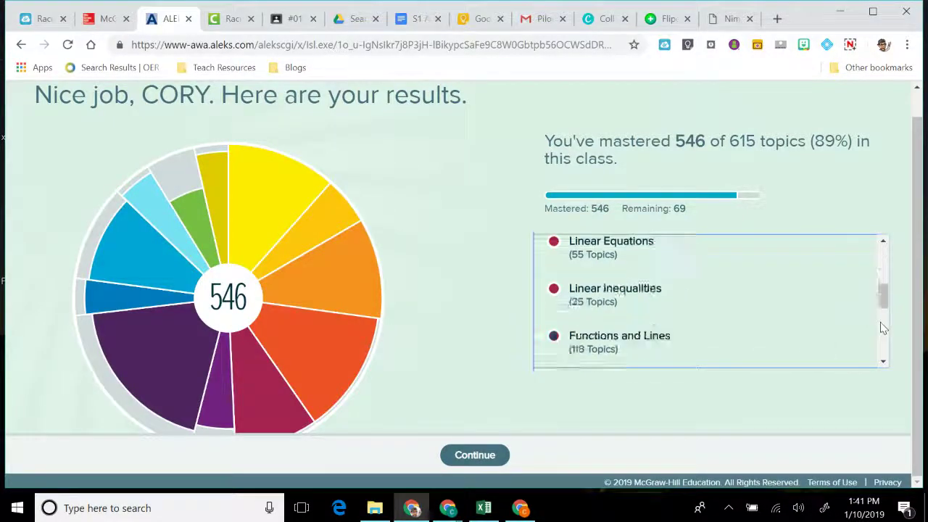
scroll(878, 333, "down", 3)
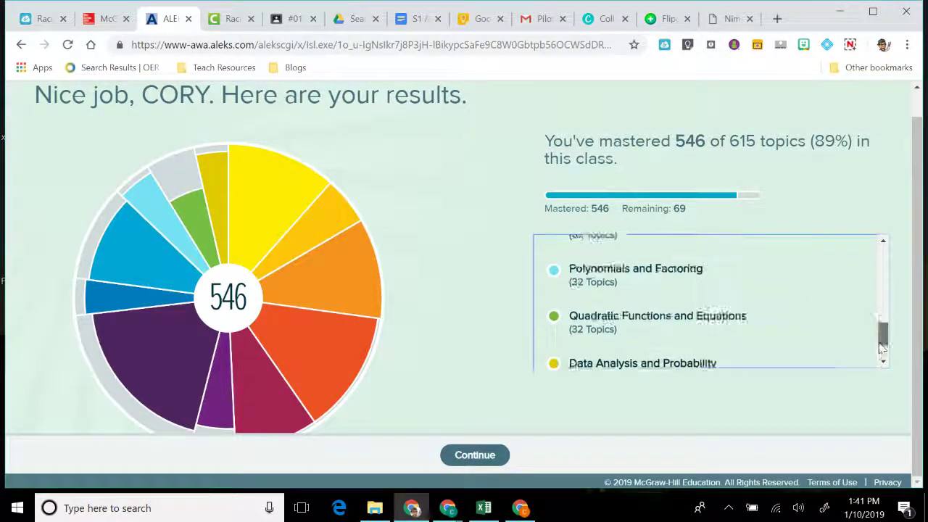
left_click(747, 288)
left_click(883, 327)
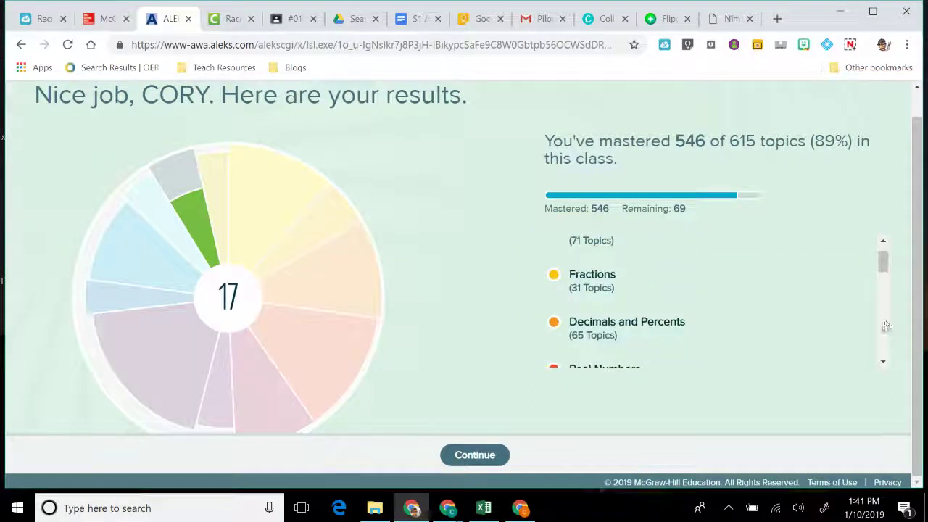
scroll(881, 330, "down", 2)
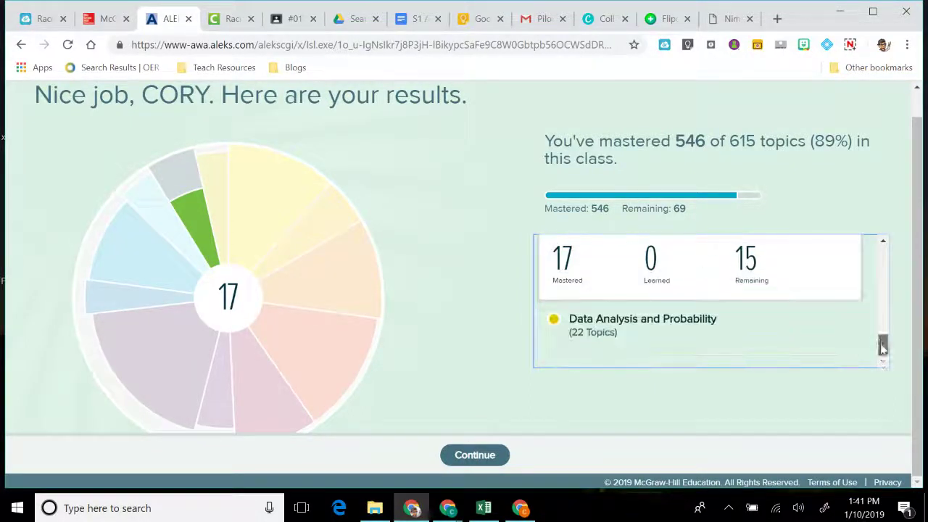
left_click(783, 334)
left_click(883, 332)
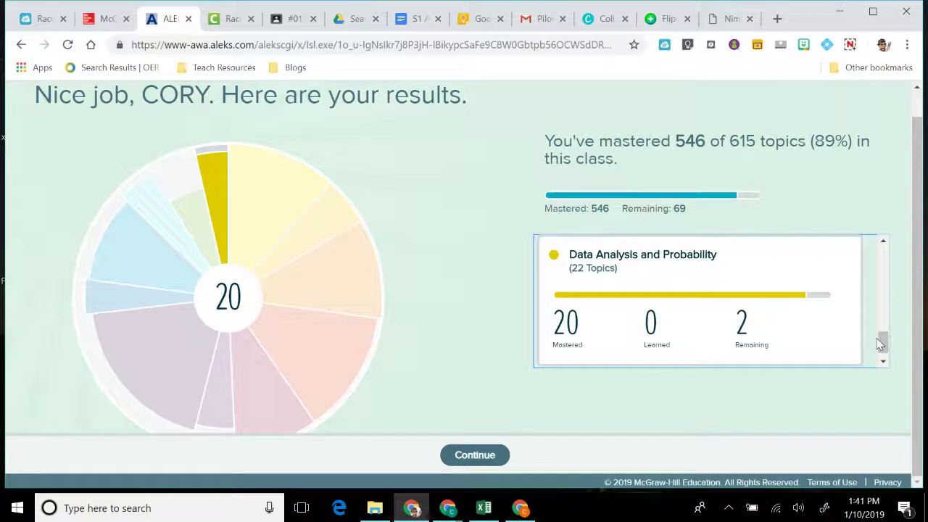
Continue from the results to the class home page and select the Exponents and Exponential Functions slice of the pie.
left_click(883, 342)
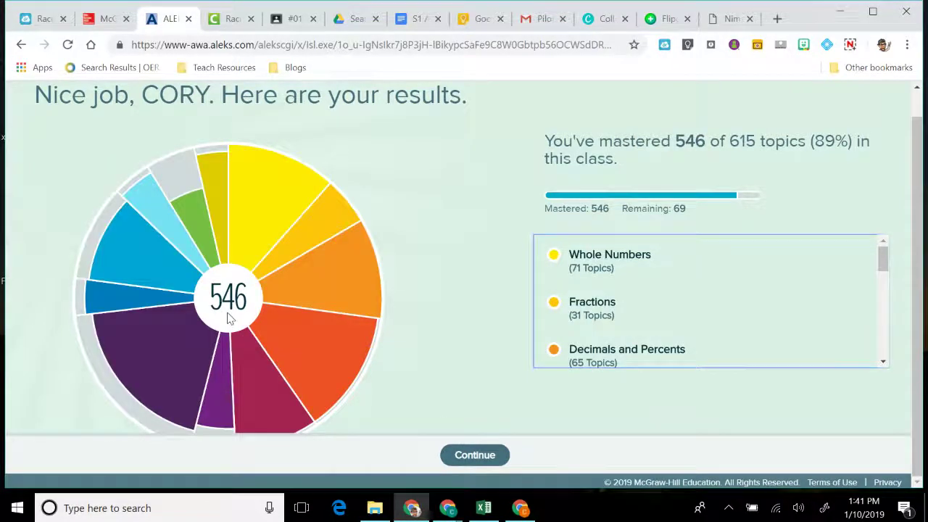
left_click(498, 462)
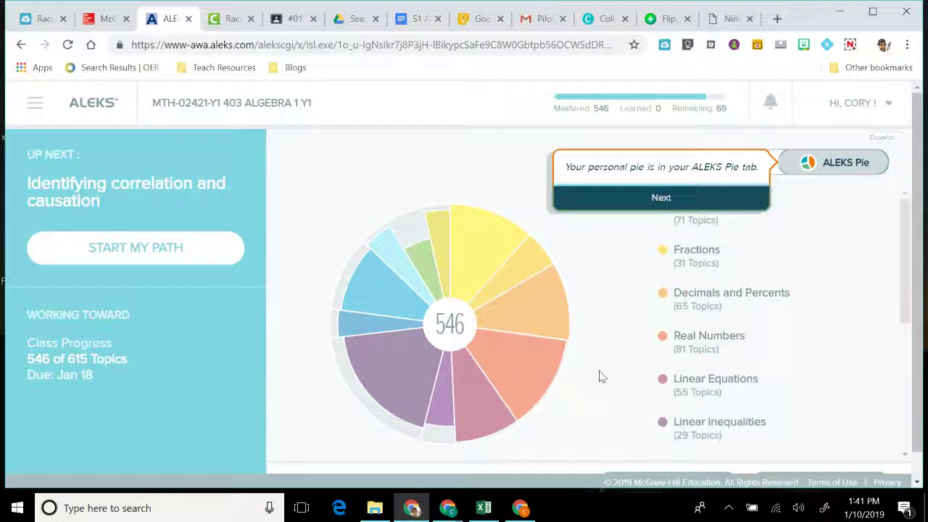
left_click(645, 197)
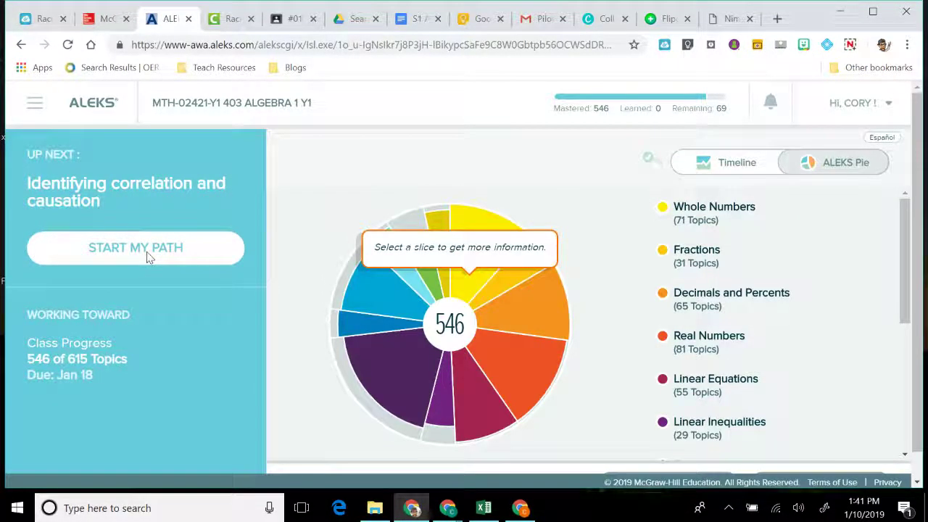
left_click(346, 281)
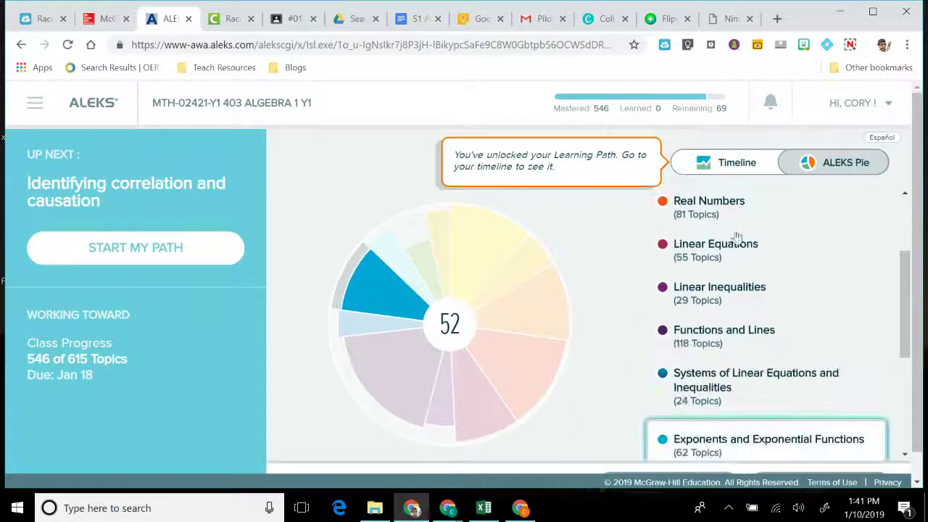
Switch the progress display to the Timeline and go through its introductory tips until they are dismissed.
left_click(768, 169)
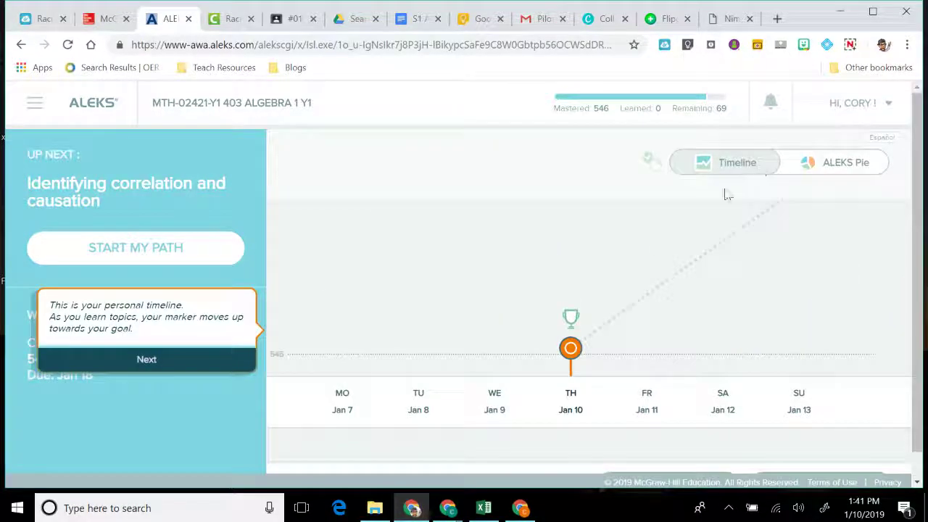
left_click(155, 366)
left_click(313, 376)
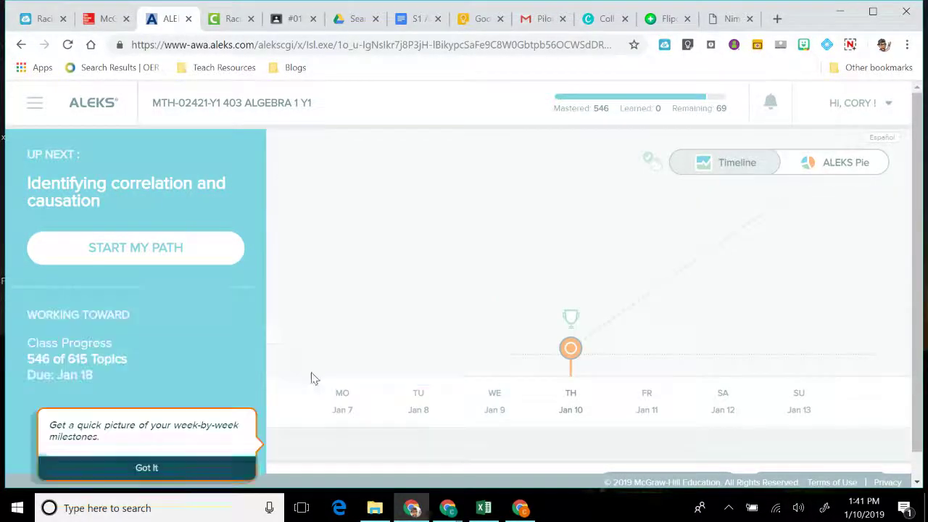
left_click(197, 464)
Start the learning path with the Identifying correlation and causation topic and dismiss the Learning Page tips.
left_click(184, 261)
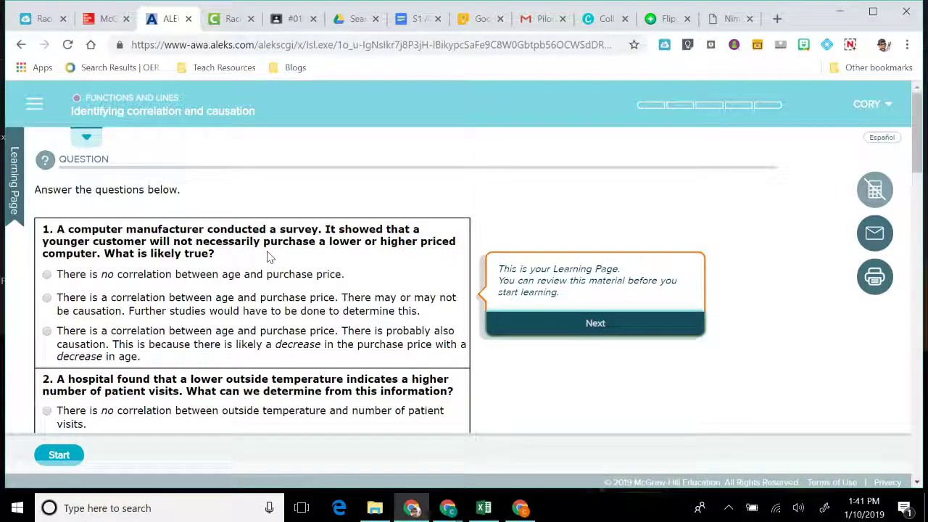
left_click(513, 328)
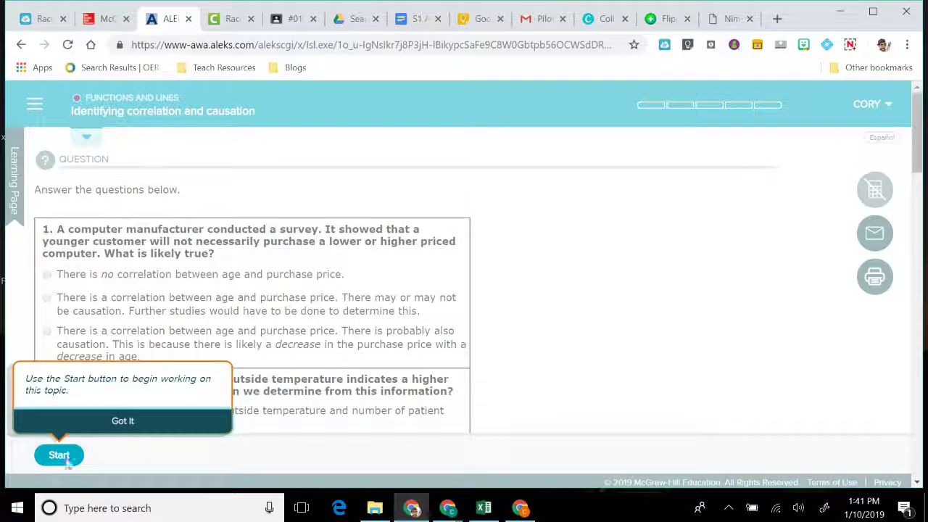
left_click(100, 426)
Expand the Ready to Learn topic list and browse through its available topics.
left_click(90, 141)
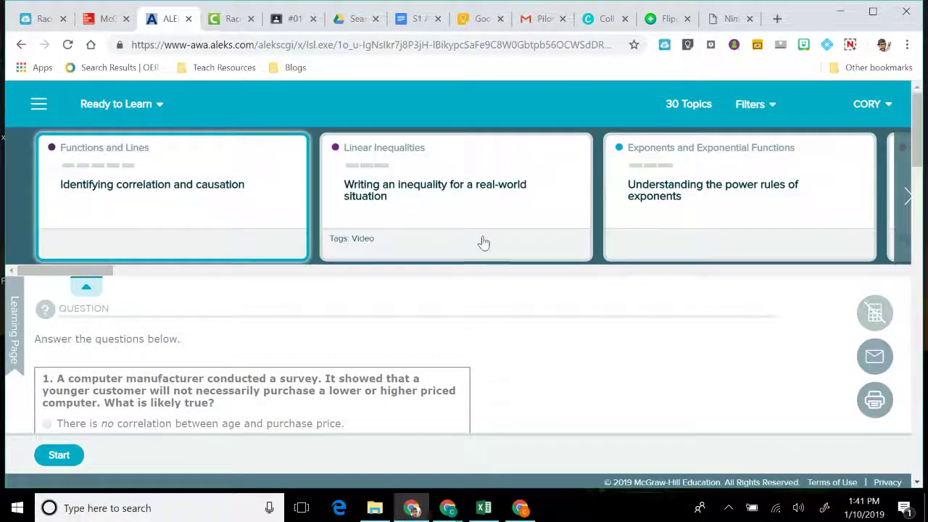
left_click(906, 208)
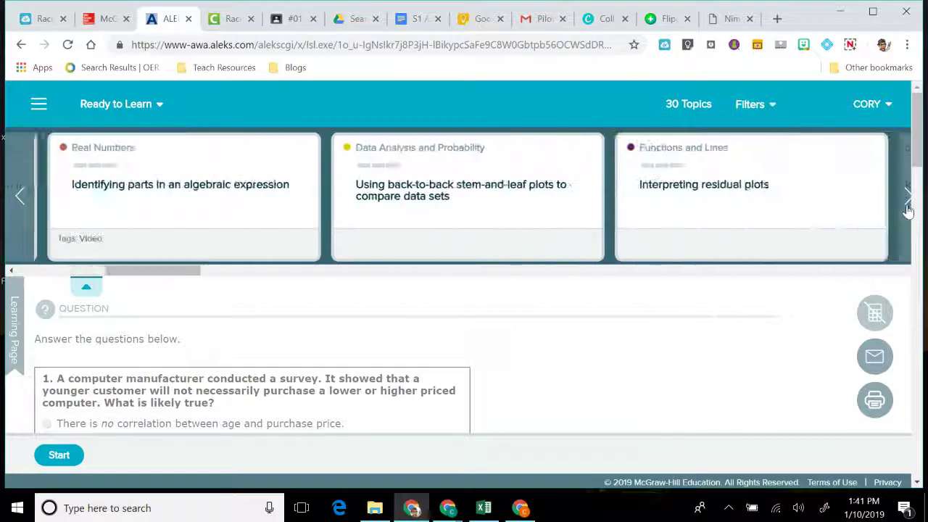
left_click(904, 206)
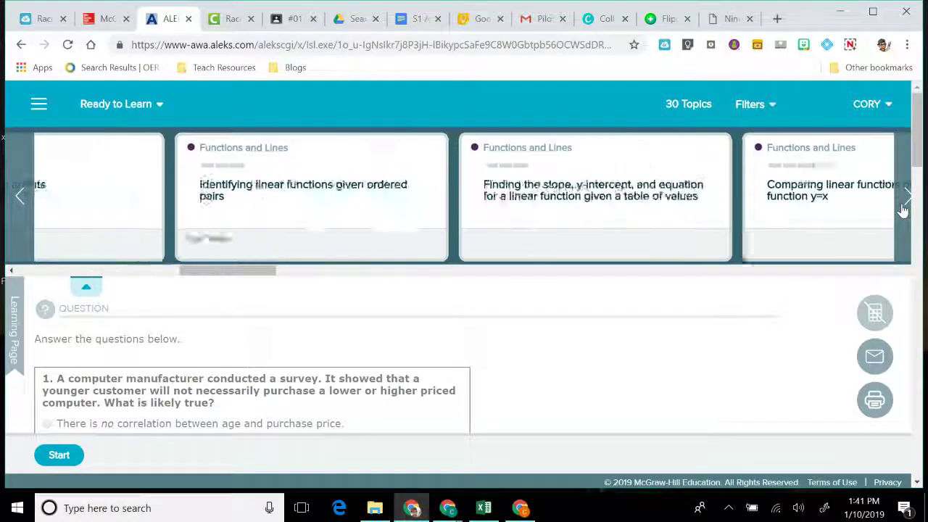
left_click(904, 207)
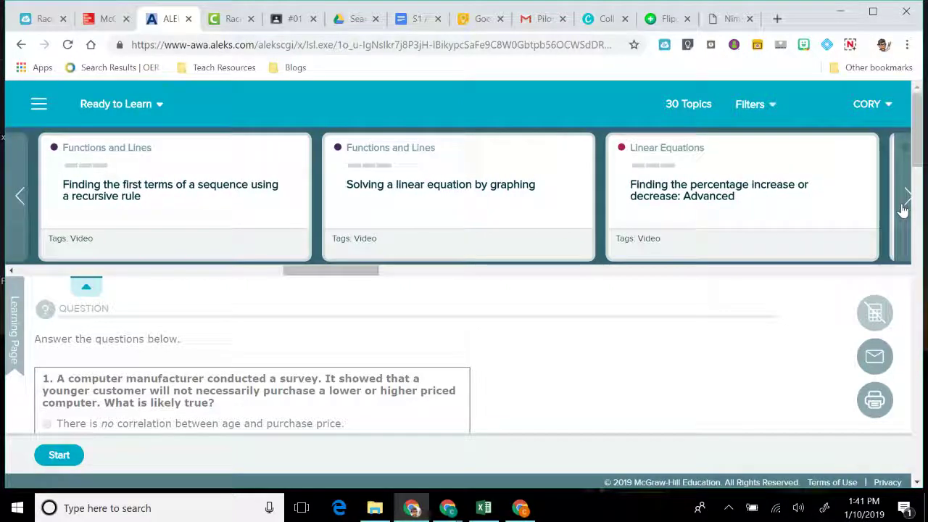
left_click(904, 206)
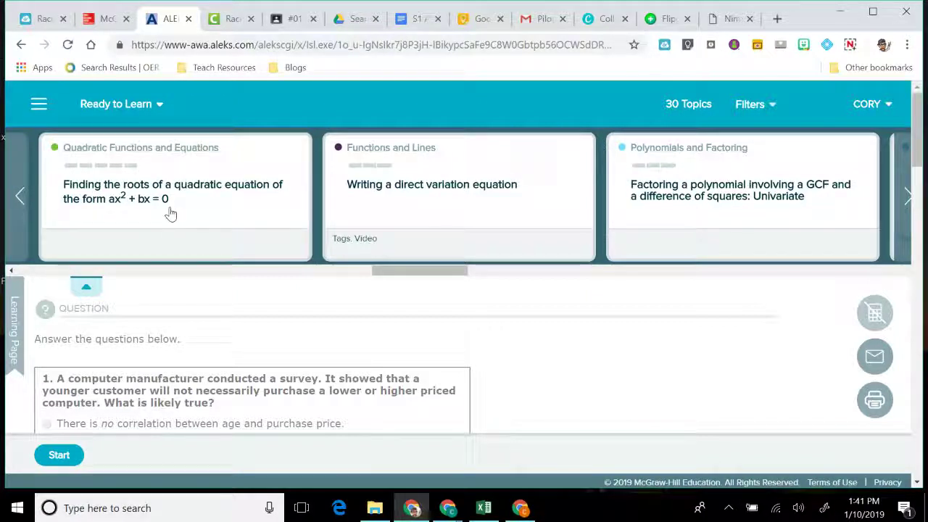
scroll(906, 194, "down", 4)
left_click(908, 194)
left_click(906, 195)
left_click(904, 195)
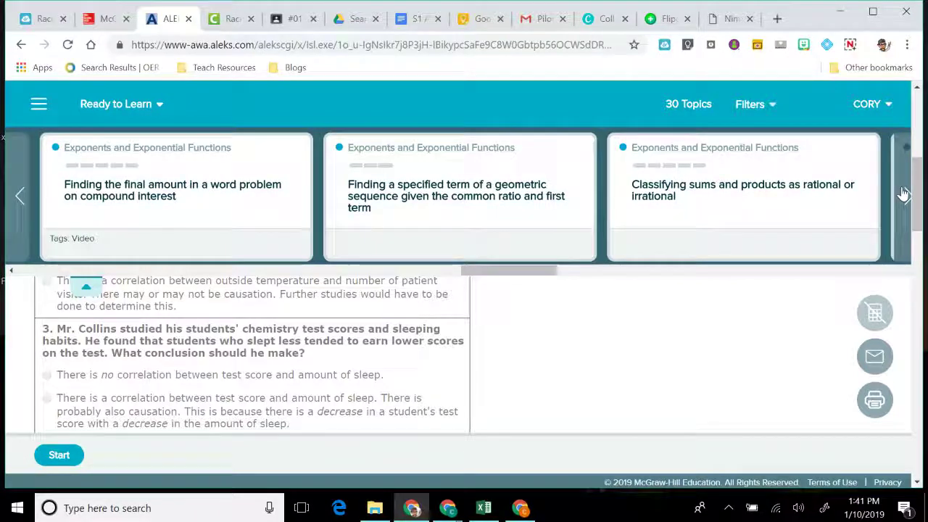
left_click(904, 194)
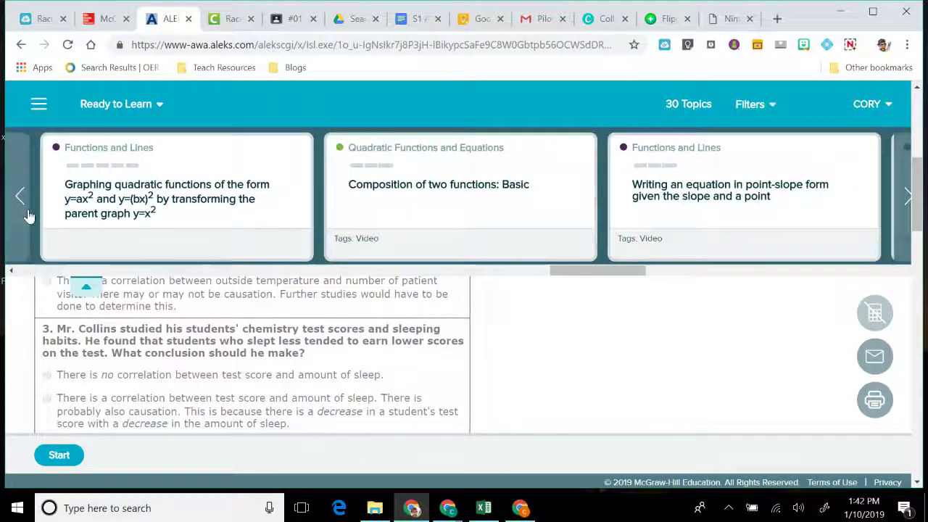
Open the topic Finding the final amount in a word problem on compound interest, collapse the topic list, and read the question and explanation.
left_click(22, 196)
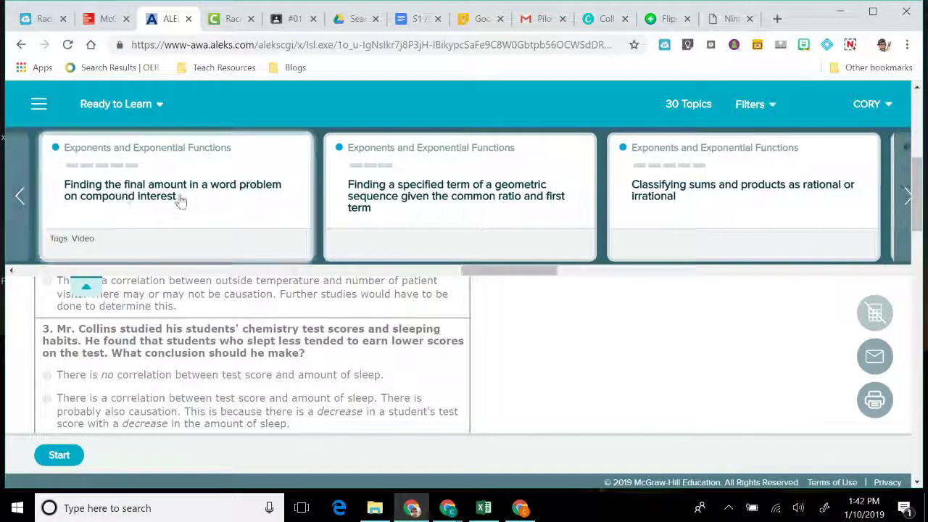
left_click(180, 201)
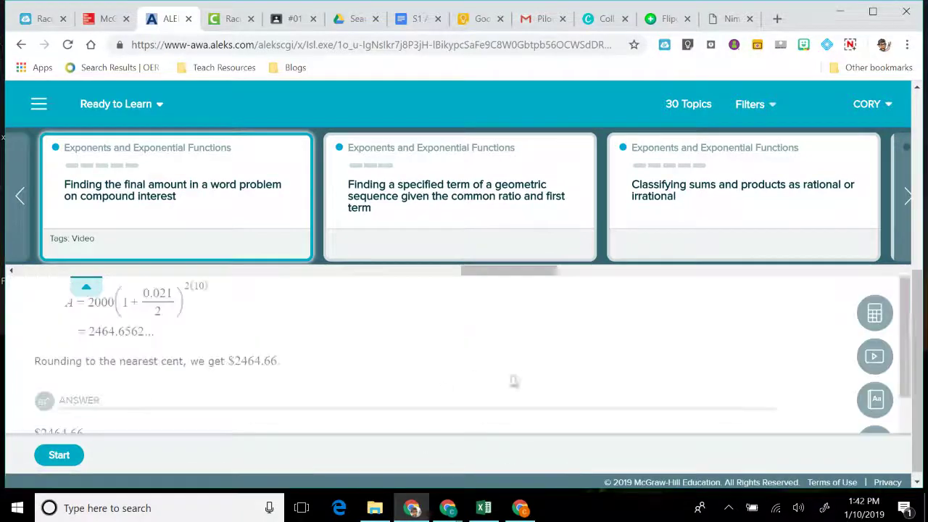
left_click(87, 286)
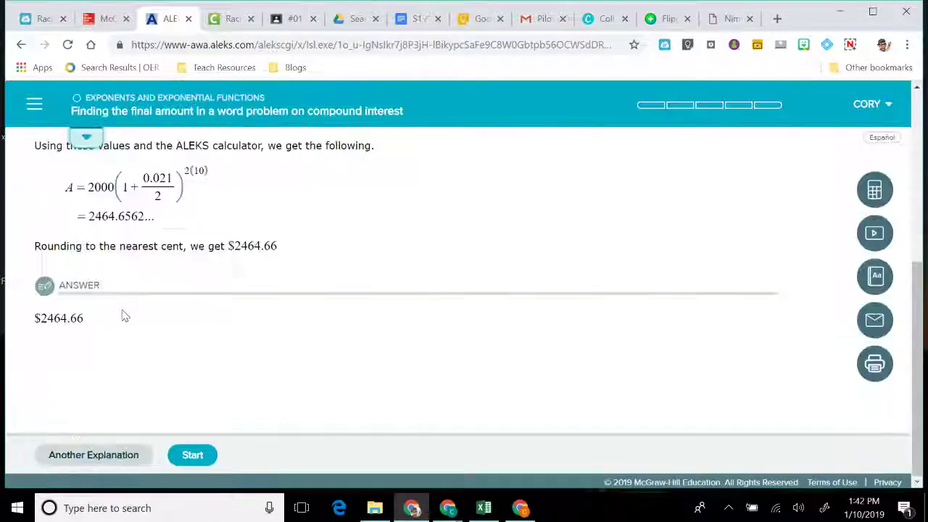
scroll(134, 227, "up", 4)
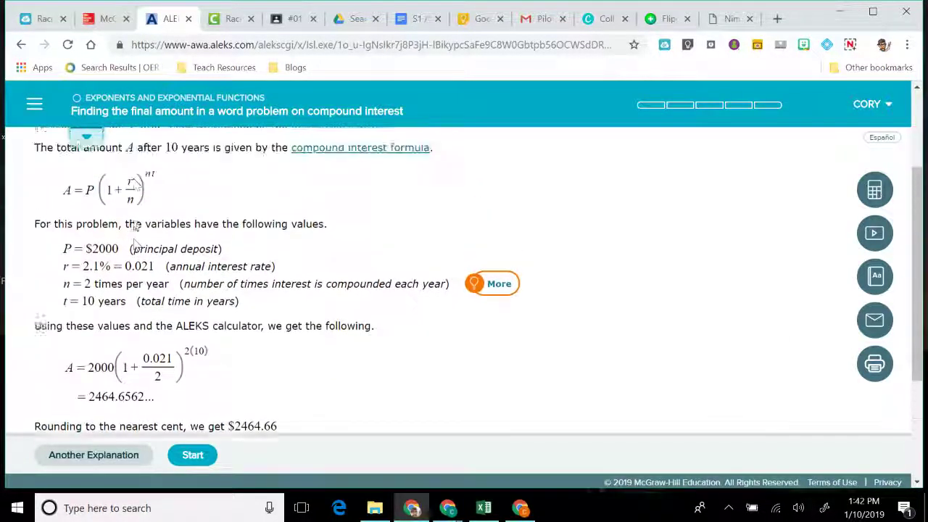
scroll(134, 227, "up", 1)
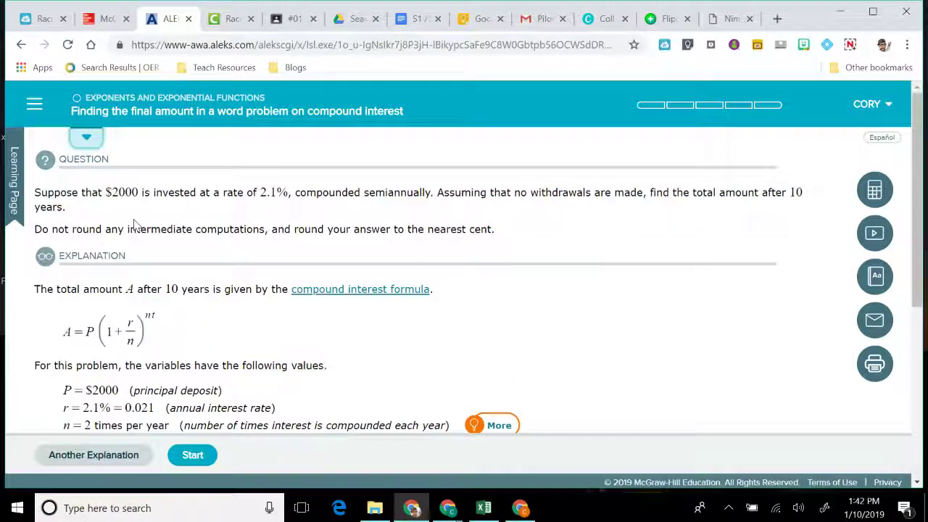
scroll(134, 223, "down", 1)
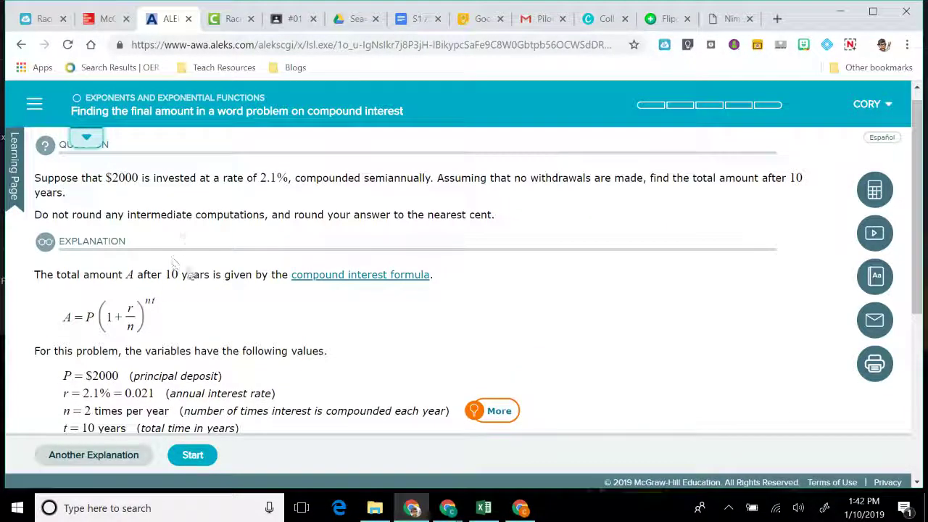
scroll(192, 290, "down", 1)
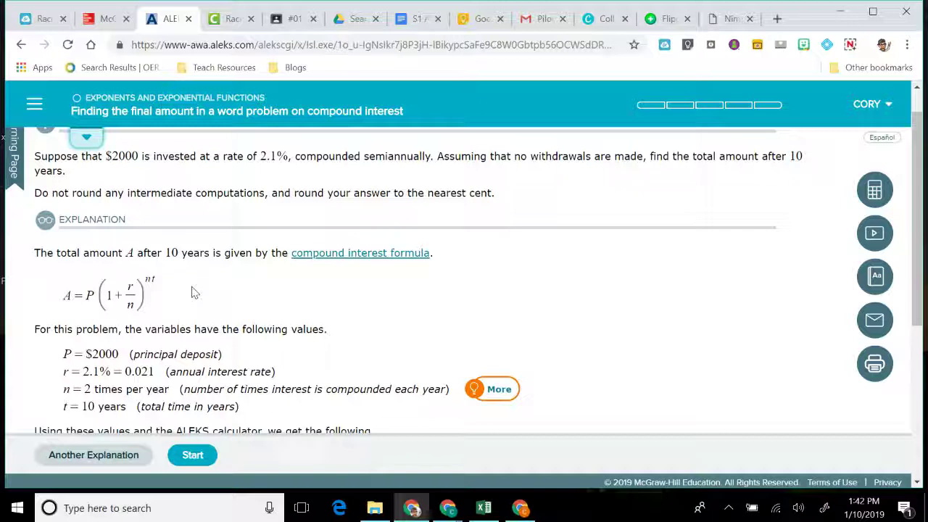
scroll(193, 293, "down", 1)
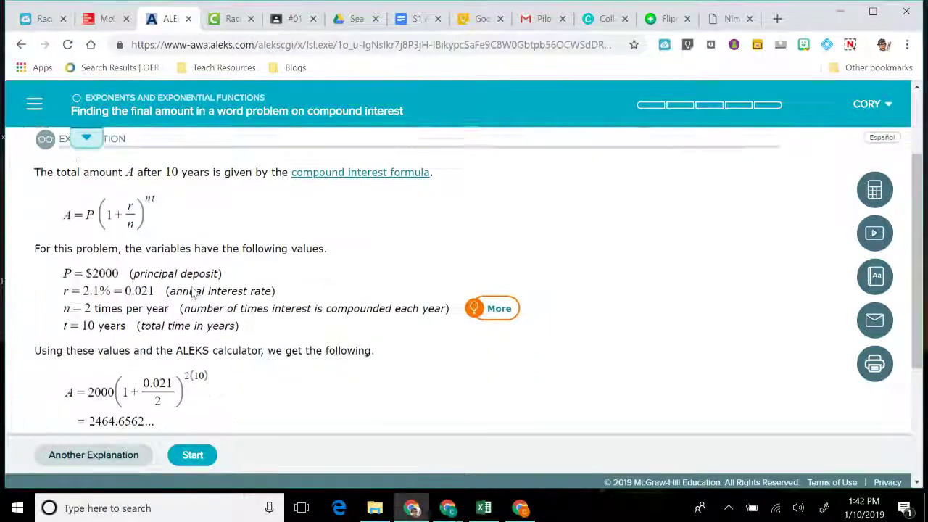
scroll(197, 294, "up", 2)
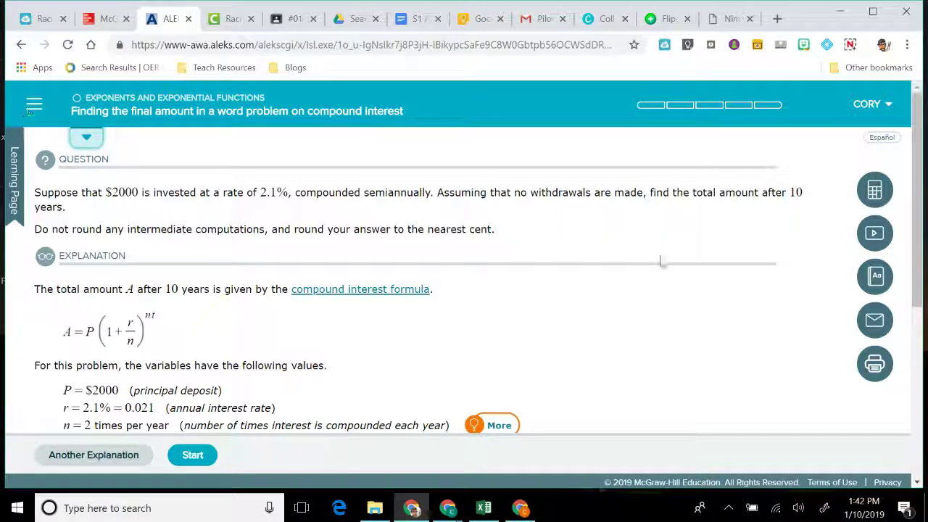
left_click(850, 45)
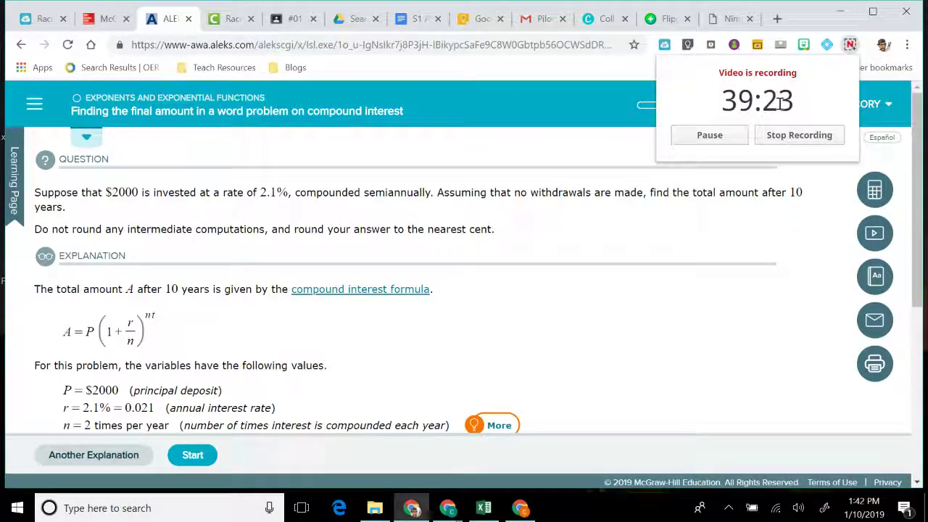